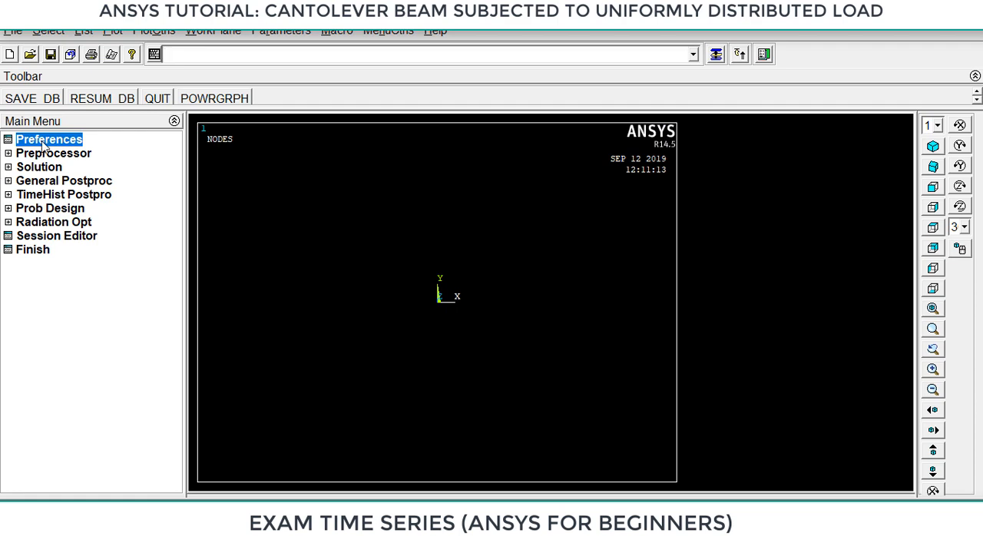
Add the structural Beam 2 node 188 element type as reference number 1 and close the element types definition.
click(48, 154)
click(70, 171)
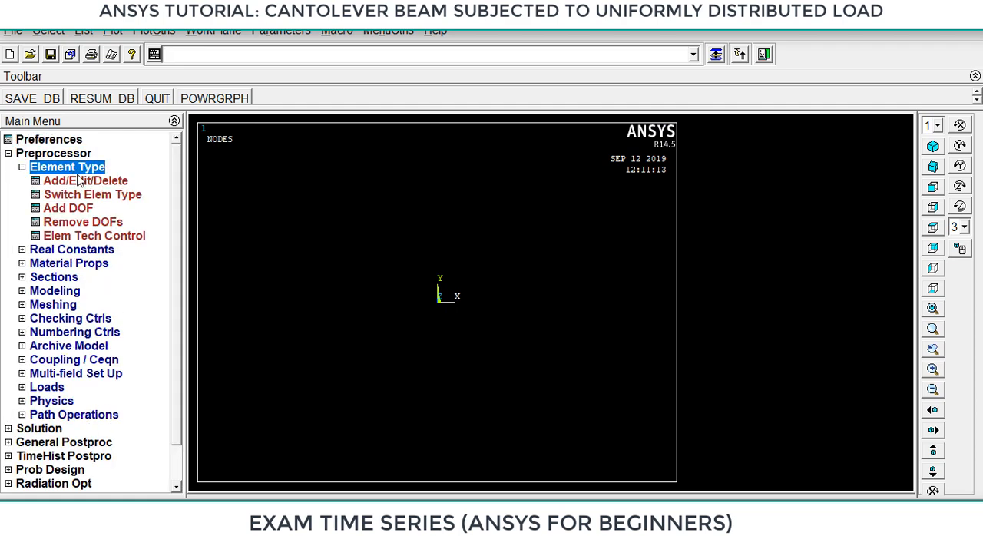
click(80, 182)
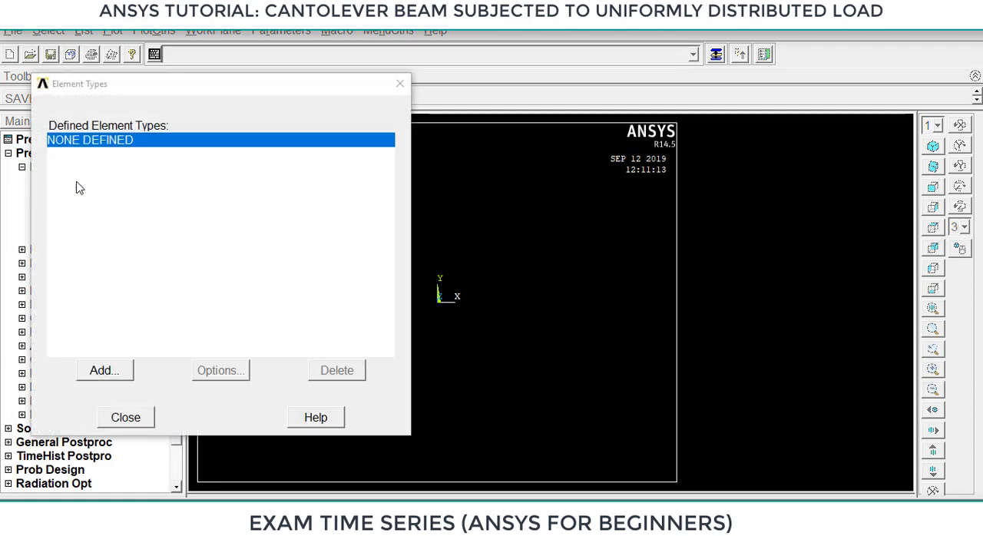
click(105, 371)
click(526, 245)
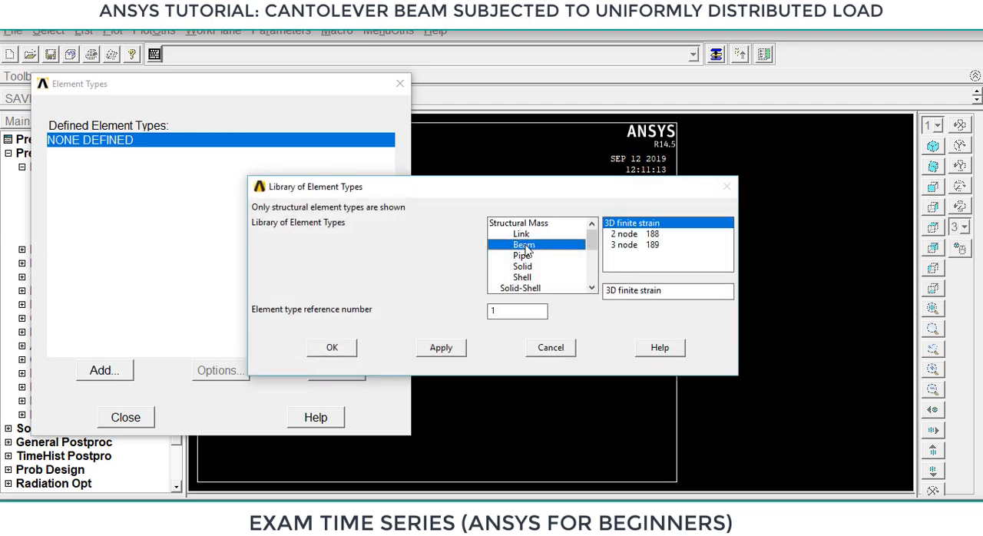
click(634, 234)
click(335, 348)
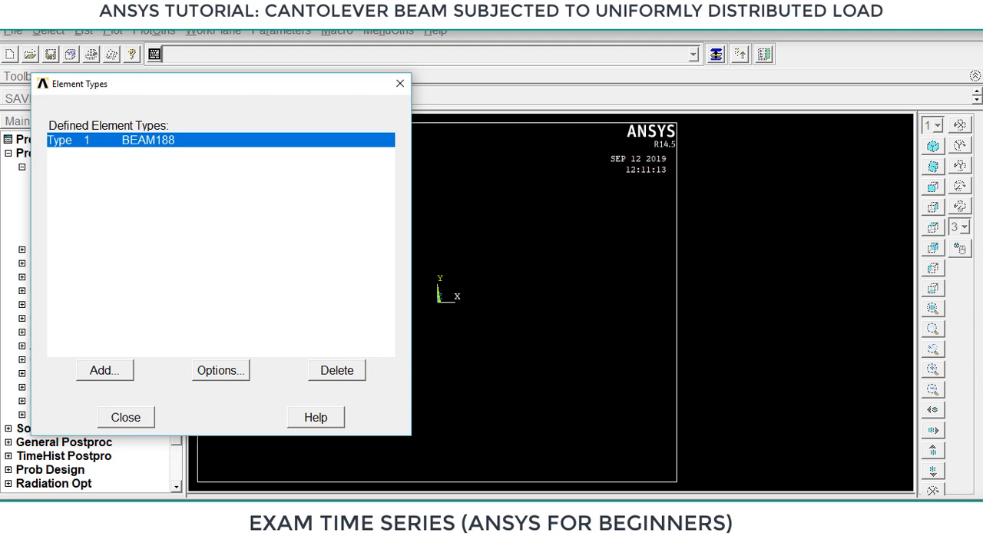
key(super+w)
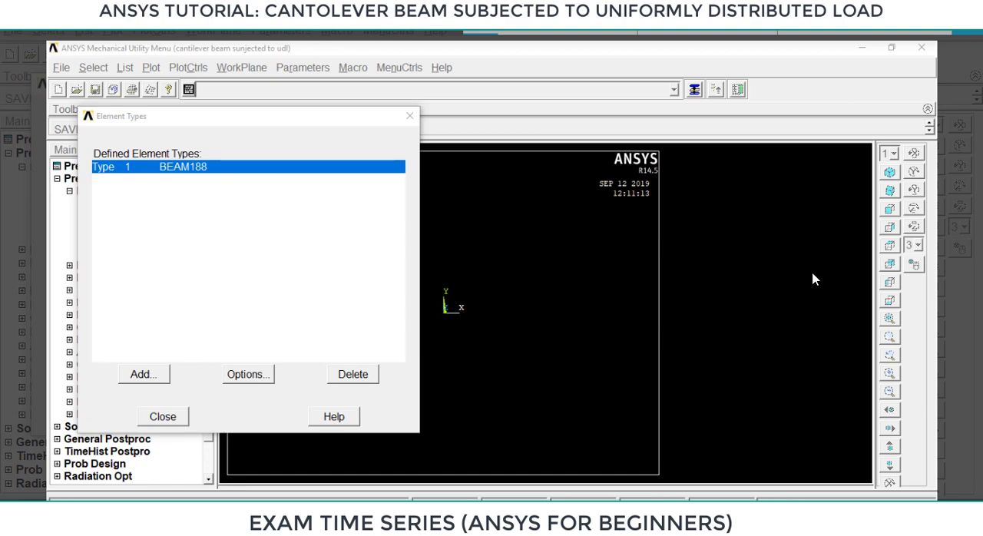
mouse_move(187, 133)
mouse_down()
mouse_move(143, 144)
mouse_move(175, 195)
mouse_move(218, 154)
mouse_move(178, 137)
mouse_up()
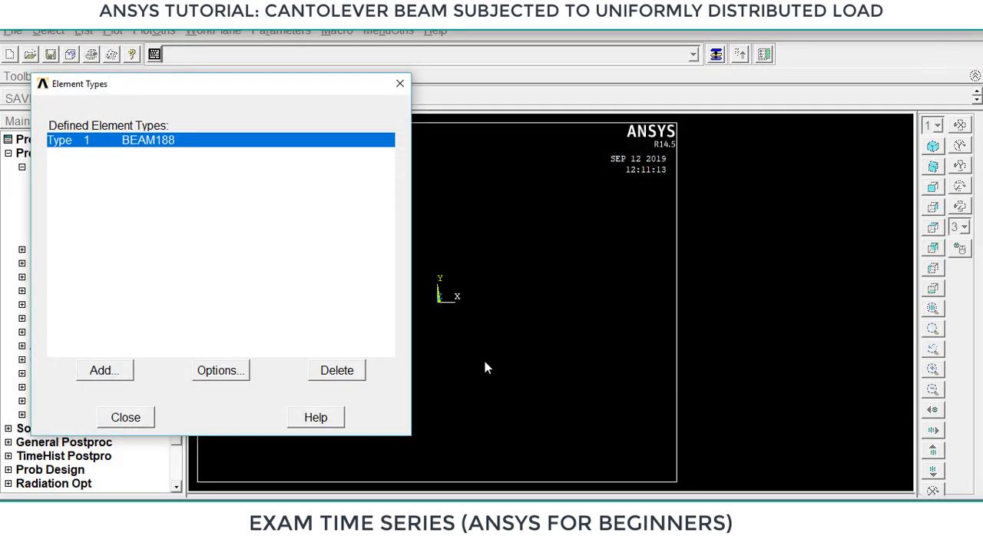
click(121, 420)
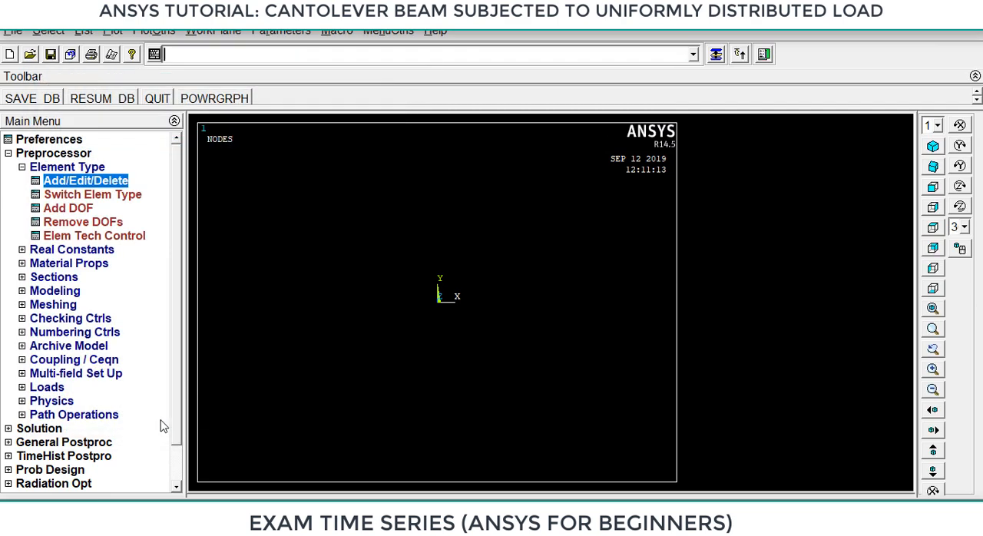
Open the structural linear elastic isotropic properties for material model number 1.
click(80, 265)
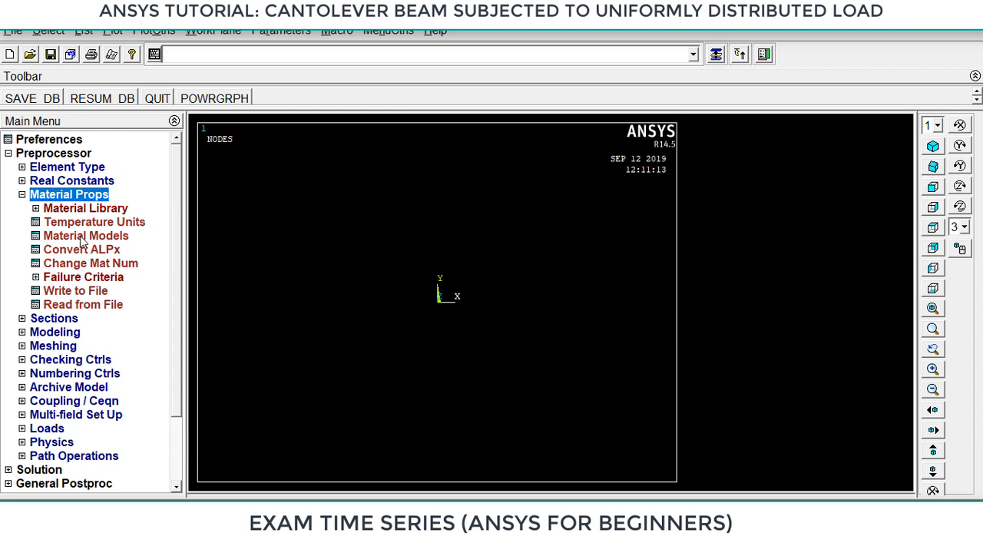
click(82, 236)
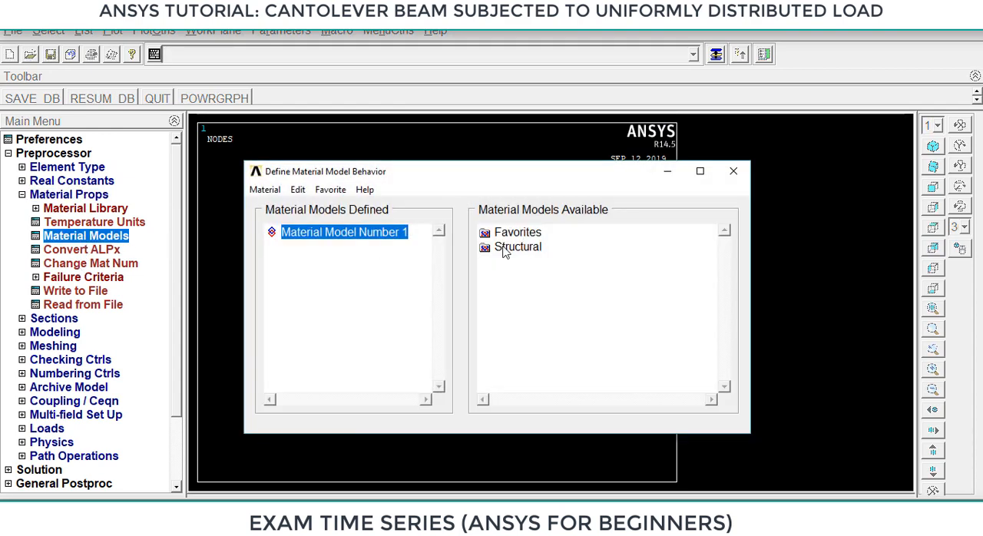
double_click(506, 247)
double_click(540, 263)
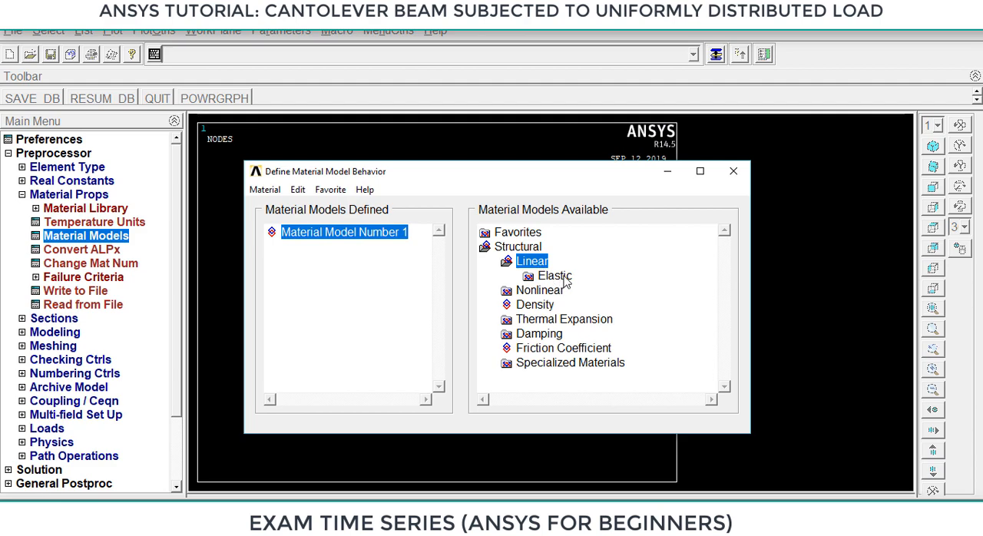
double_click(558, 279)
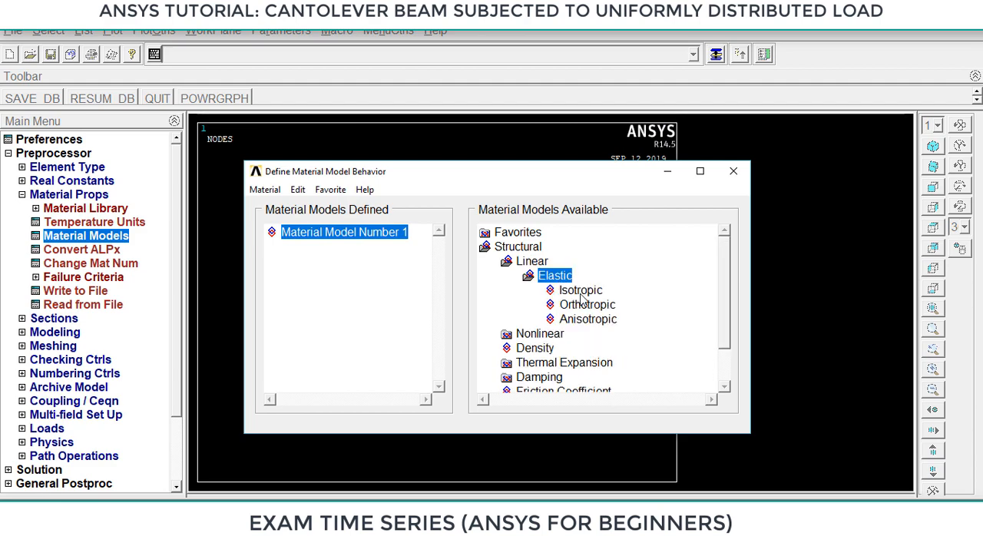
double_click(581, 292)
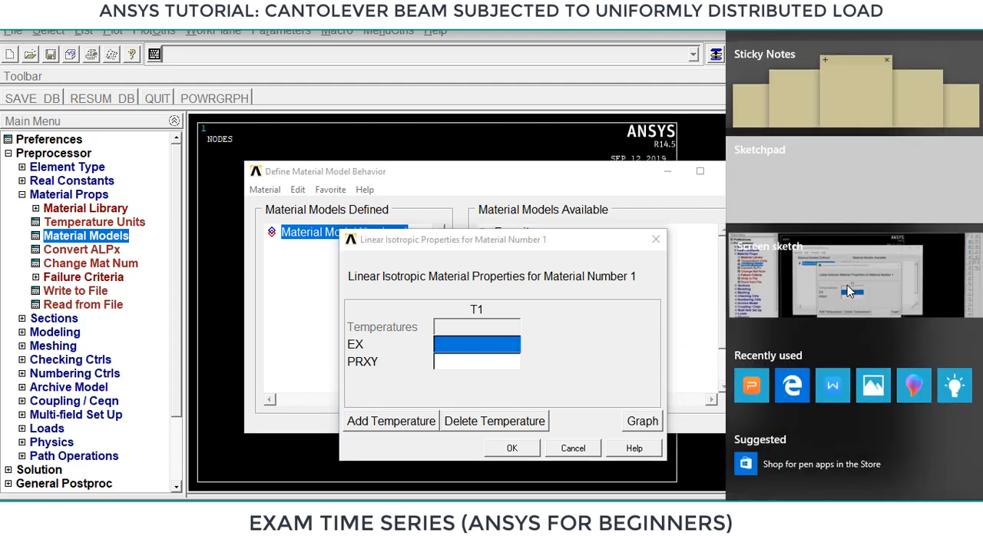
Annotate a screen sketch of the material properties, labelling EX as Young's modulus and PRXY as Poisson's ratio.
click(847, 285)
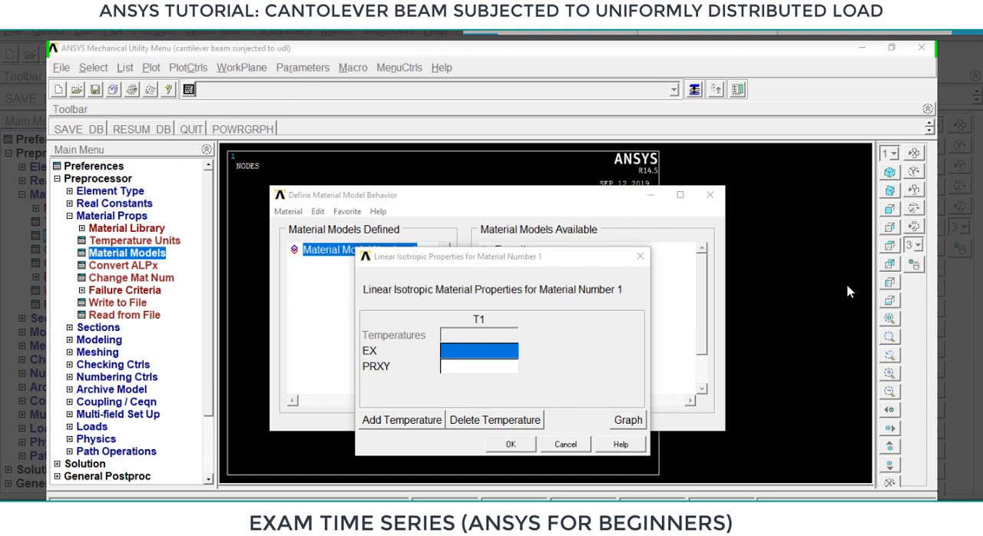
mouse_move(376, 340)
mouse_down()
mouse_move(356, 344)
mouse_move(361, 357)
mouse_move(438, 323)
mouse_up()
mouse_move(439, 323)
mouse_down()
mouse_move(460, 331)
mouse_move(498, 303)
mouse_move(517, 307)
mouse_up()
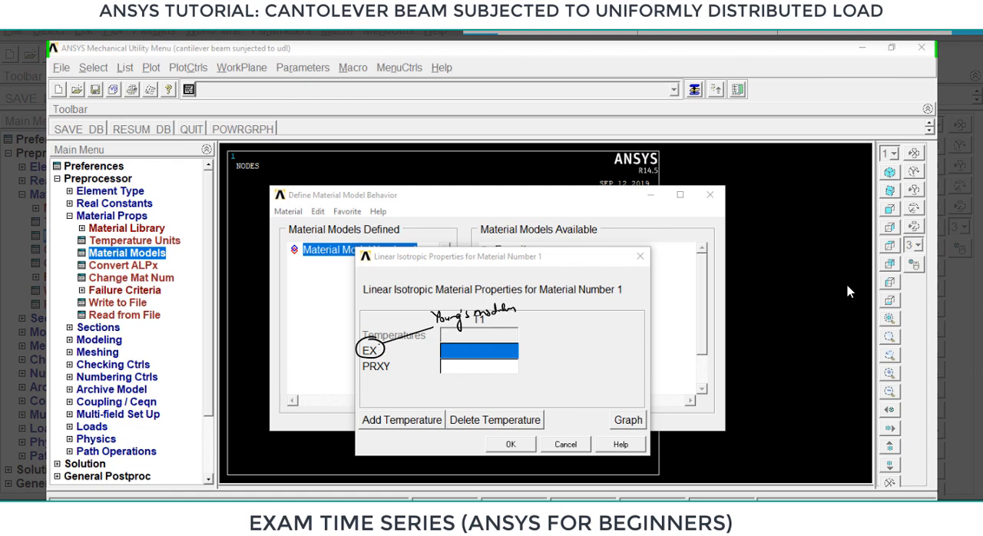
mouse_move(387, 358)
mouse_down()
mouse_move(358, 372)
mouse_move(397, 361)
mouse_move(430, 377)
mouse_up()
mouse_move(426, 371)
mouse_down()
mouse_move(423, 382)
mouse_move(506, 378)
mouse_up()
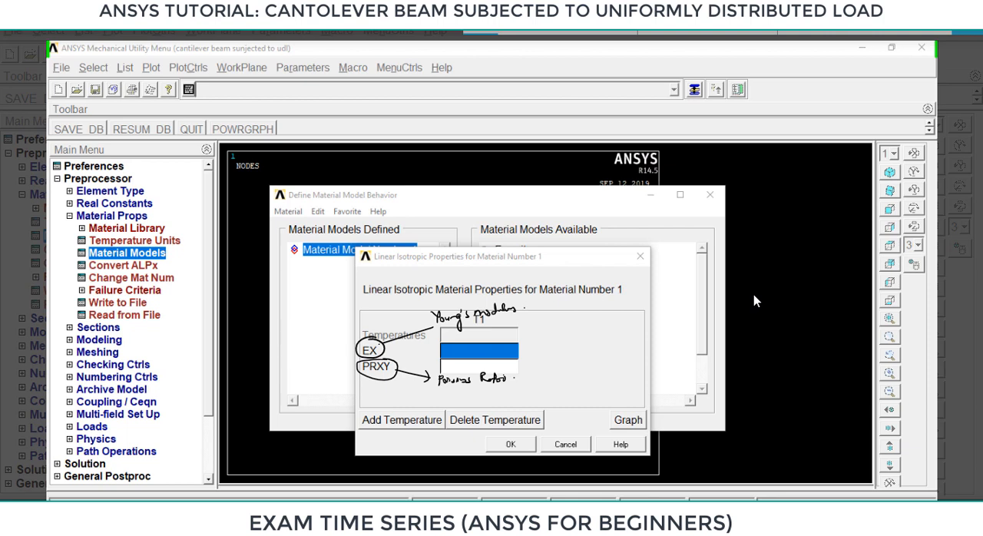
drag(458, 346, 487, 353)
click(473, 350)
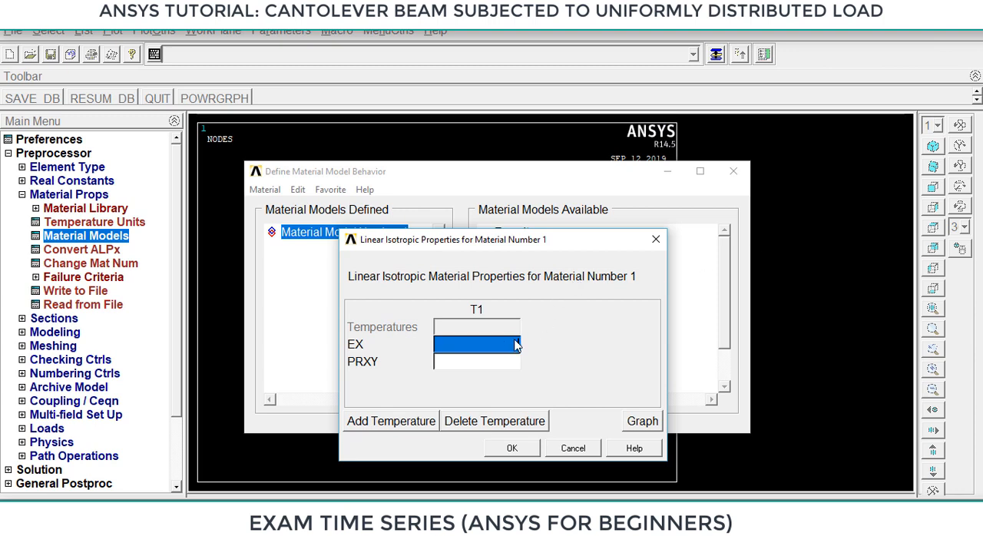
Set the material's EX to 2e5 and PRXY to 0.27, and exit the material model definition.
text(2e5)
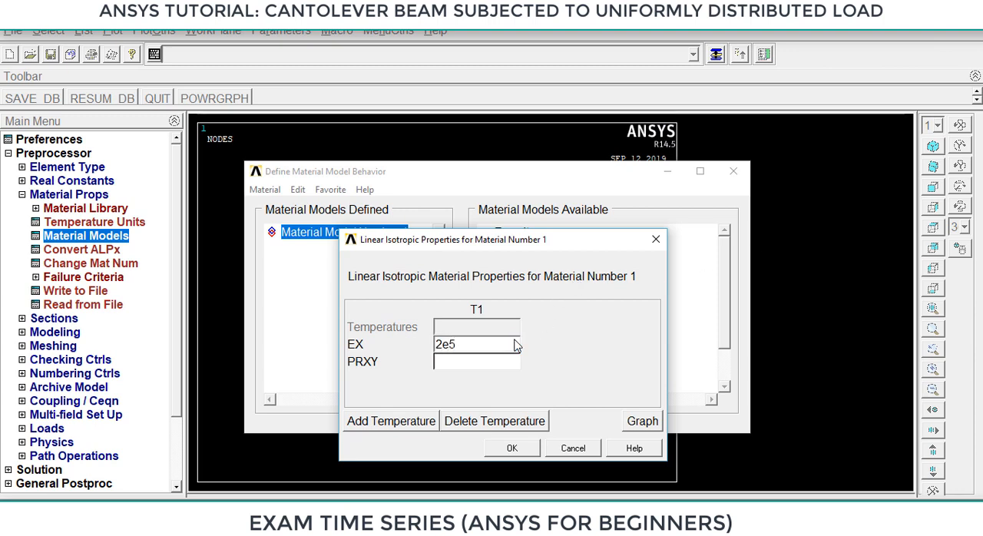
click(474, 365)
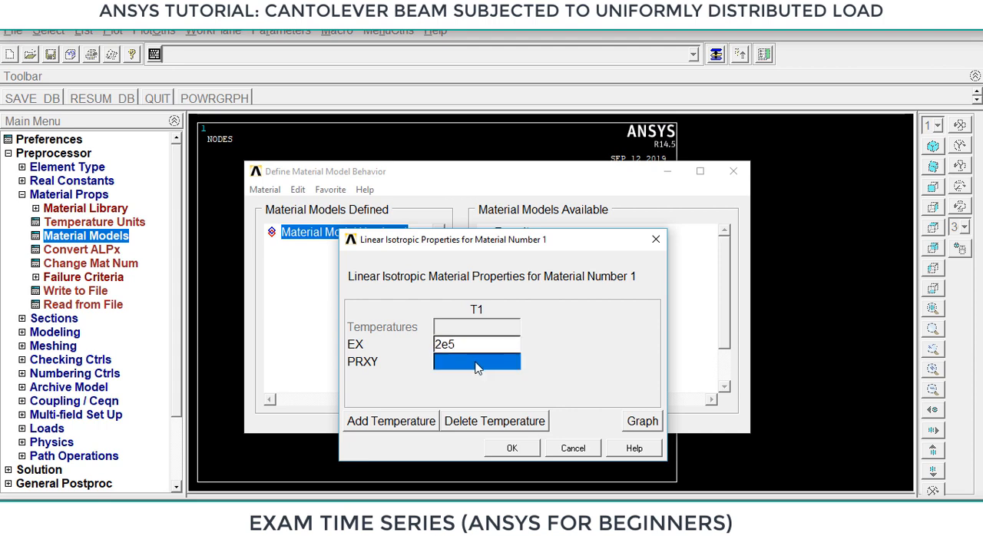
text(.27)
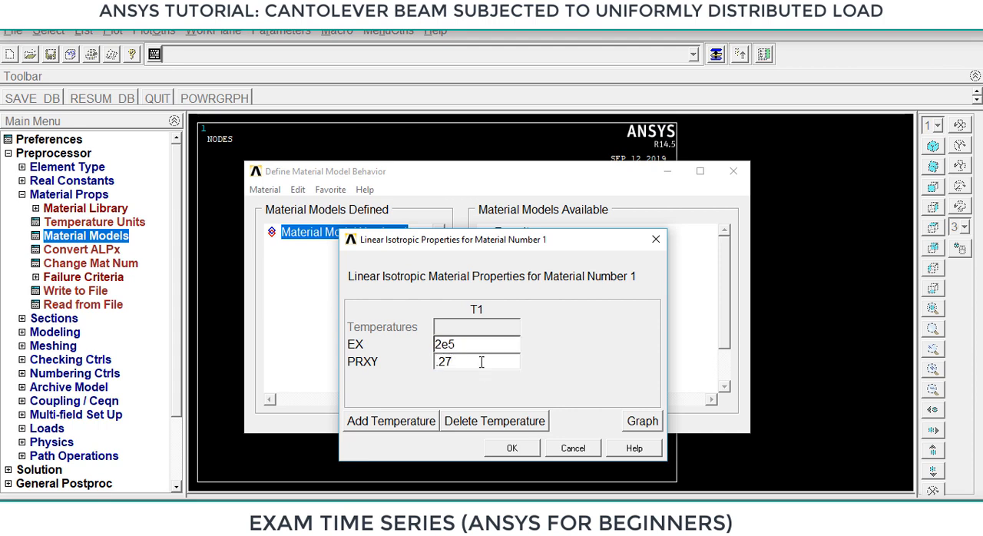
click(516, 449)
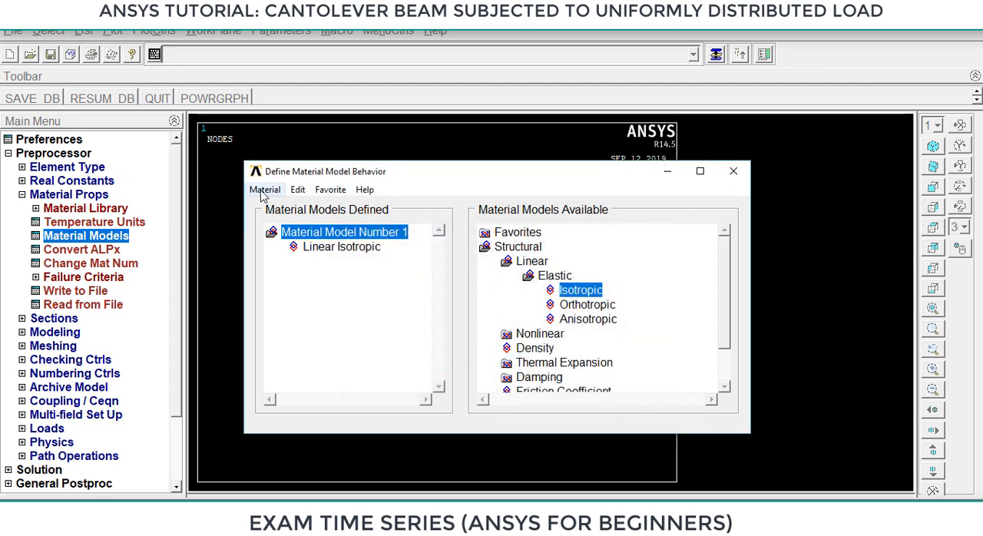
click(264, 189)
click(271, 222)
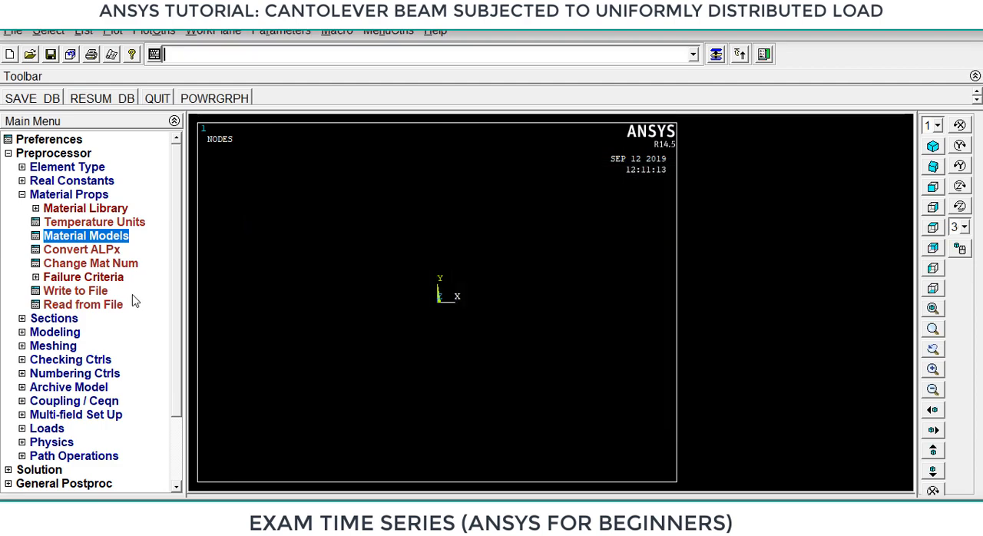
Start a common beam section with ID 1, name it rect and keep the solid rectangular sub-type.
click(68, 319)
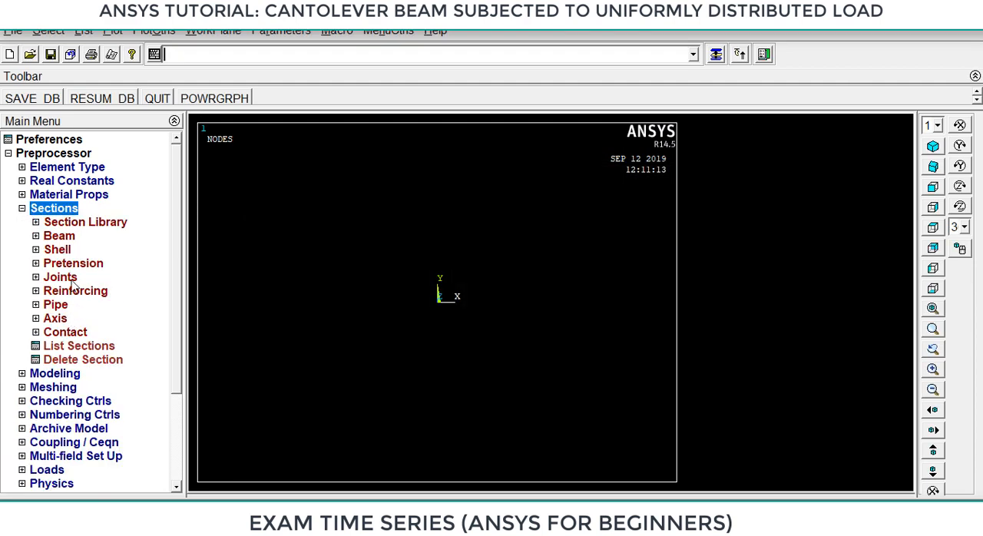
click(63, 237)
click(88, 254)
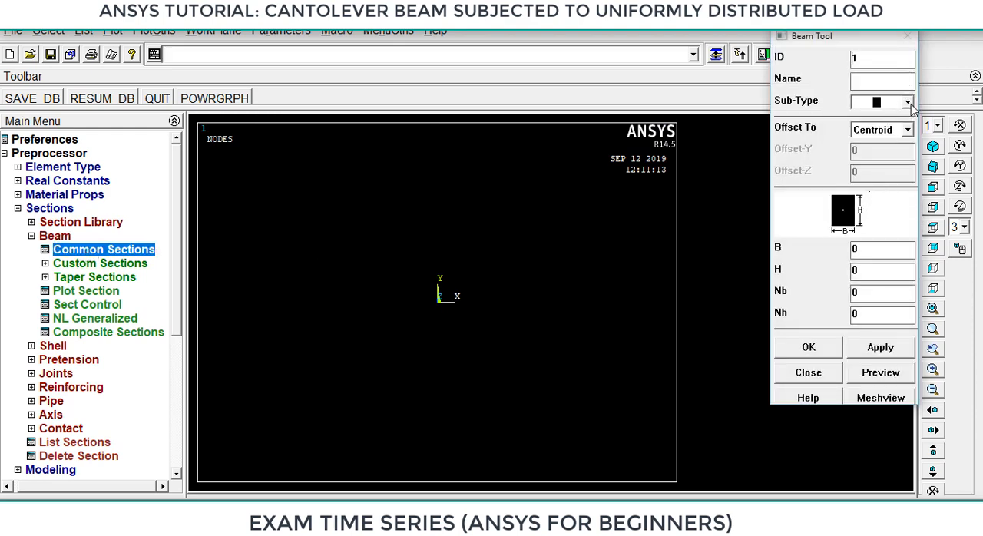
click(877, 81)
text(rect)
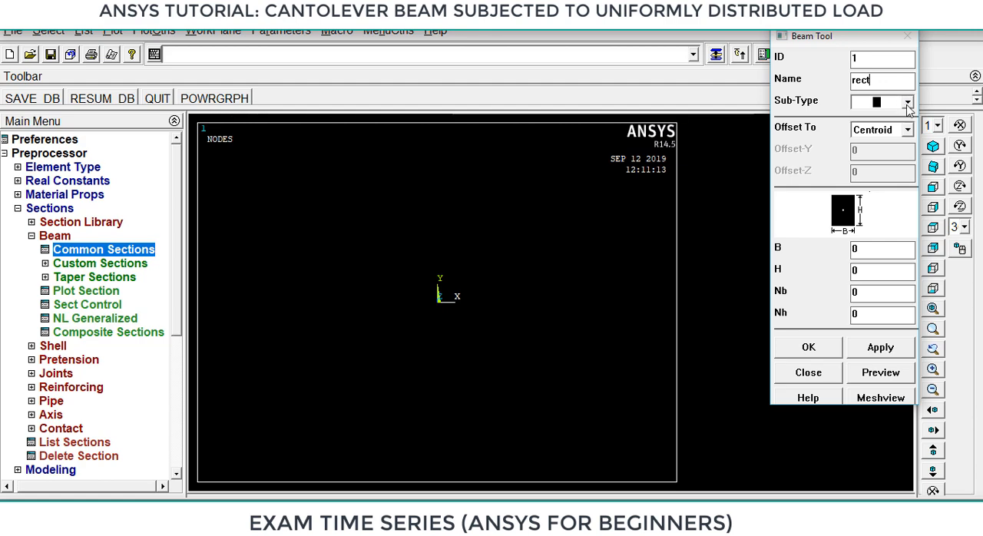
click(906, 102)
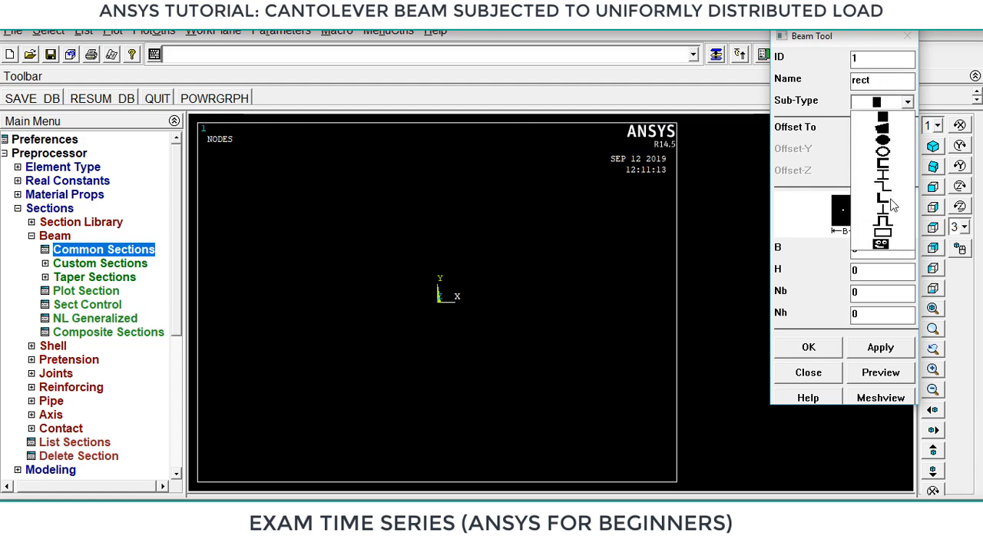
click(908, 104)
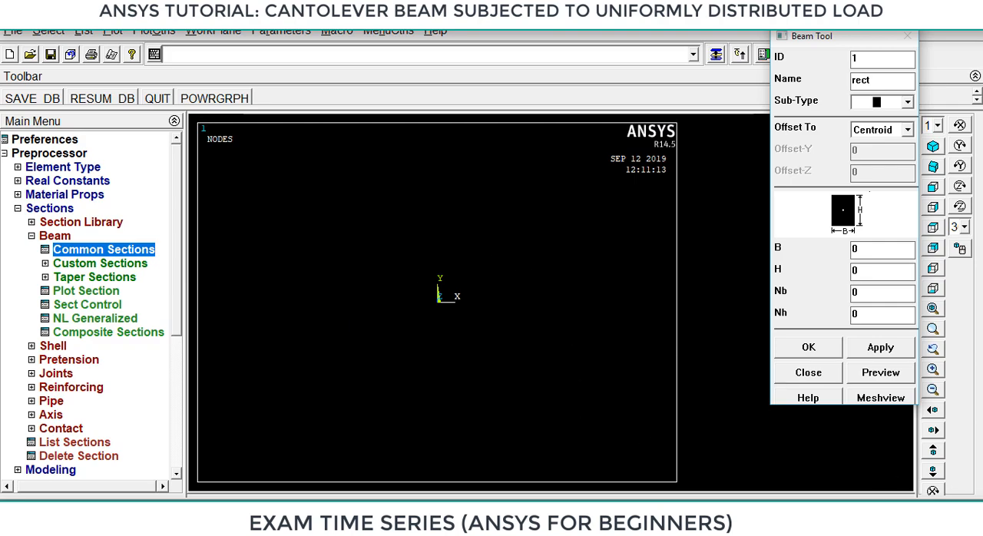
Annotate the section's height dimension on a screen sketch of the beam section settings.
key(super+w)
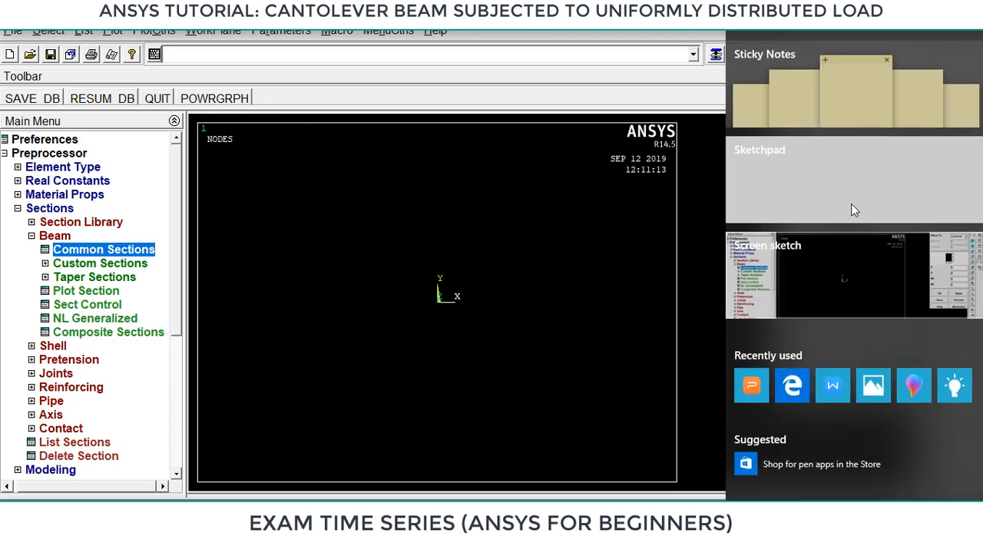
click(815, 268)
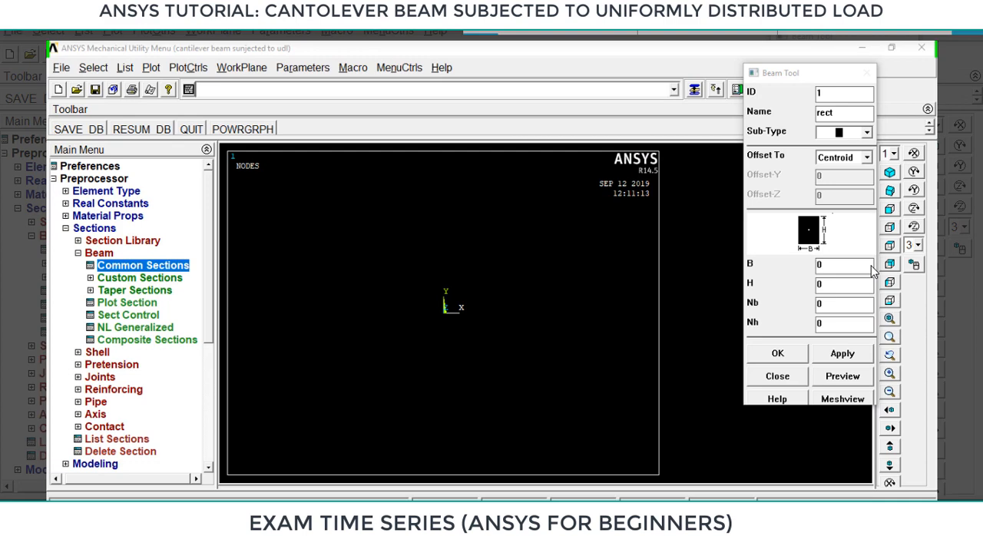
drag(830, 228, 835, 228)
drag(829, 231, 840, 230)
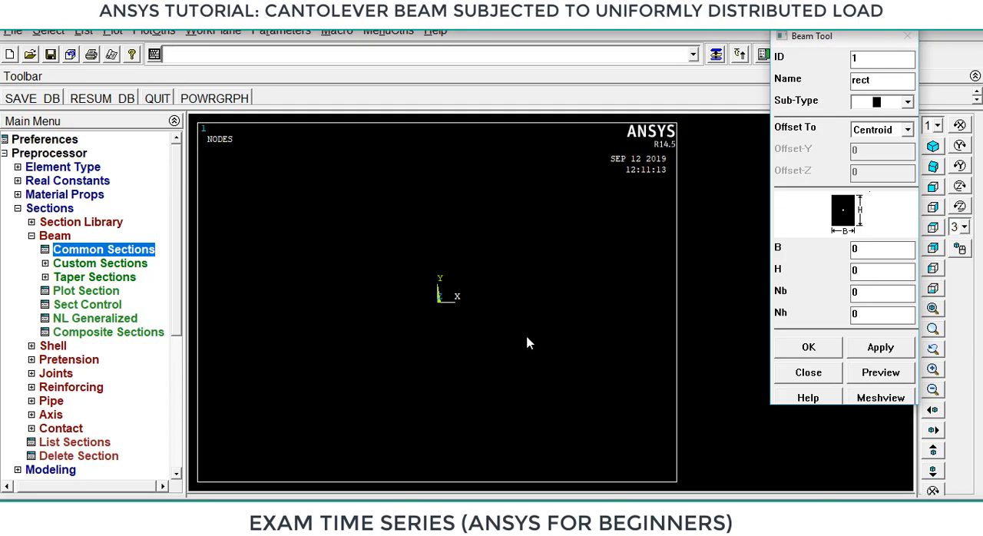
Set the rectangular section's width B to 0.1 and height H to 0.1, and save the section.
click(870, 253)
text(.1)
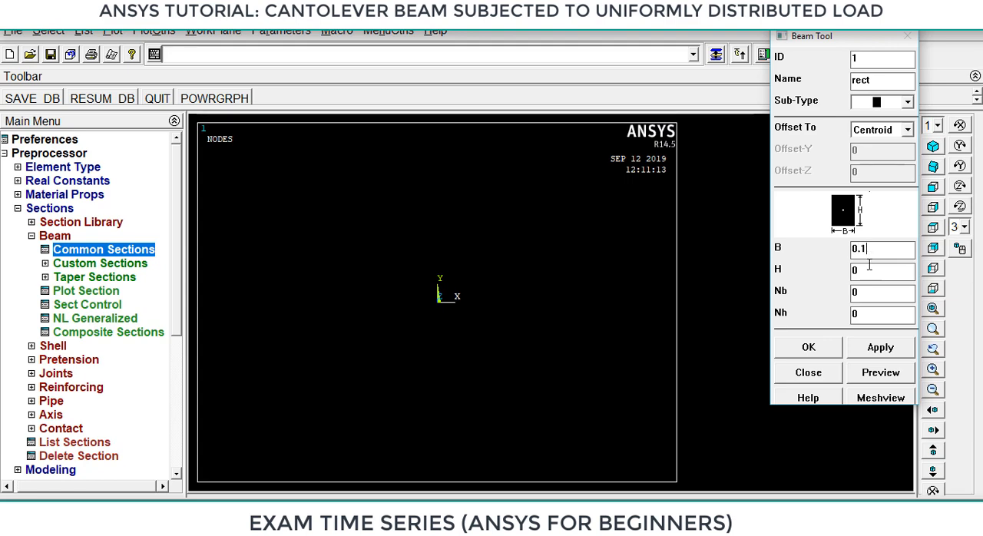
click(867, 270)
text(.1)
click(809, 347)
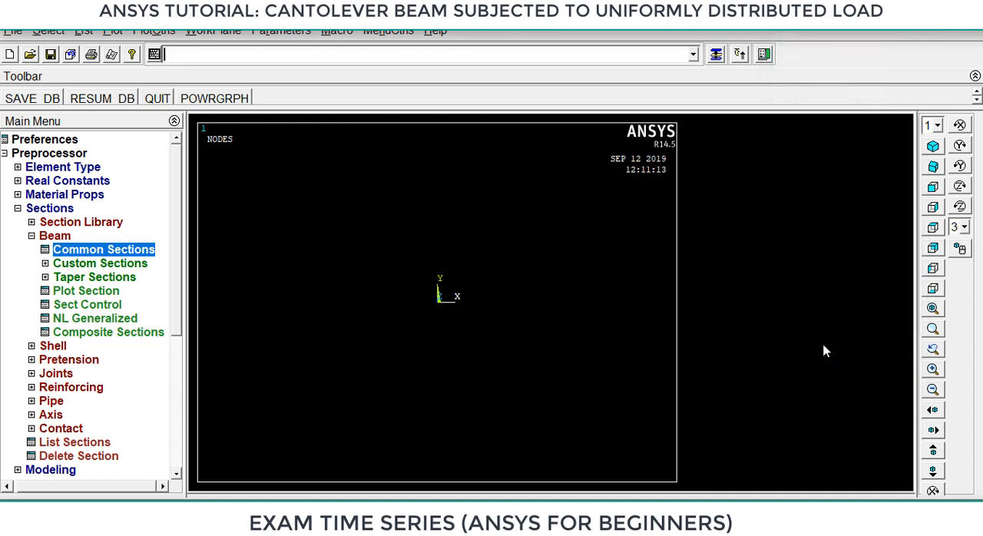
Create keypoint 1 in the active coordinate system at location 0, 0, 0.
click(32, 236)
click(22, 208)
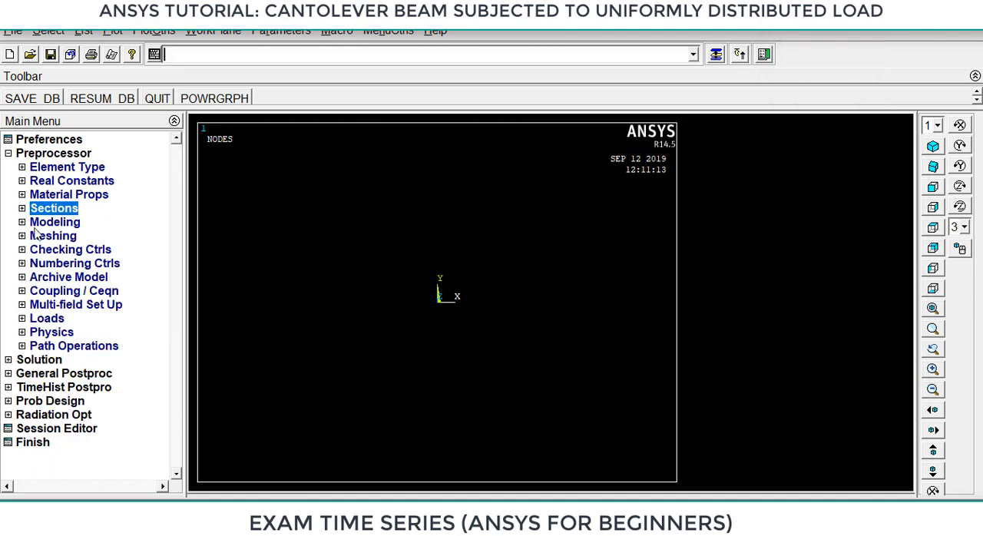
click(50, 222)
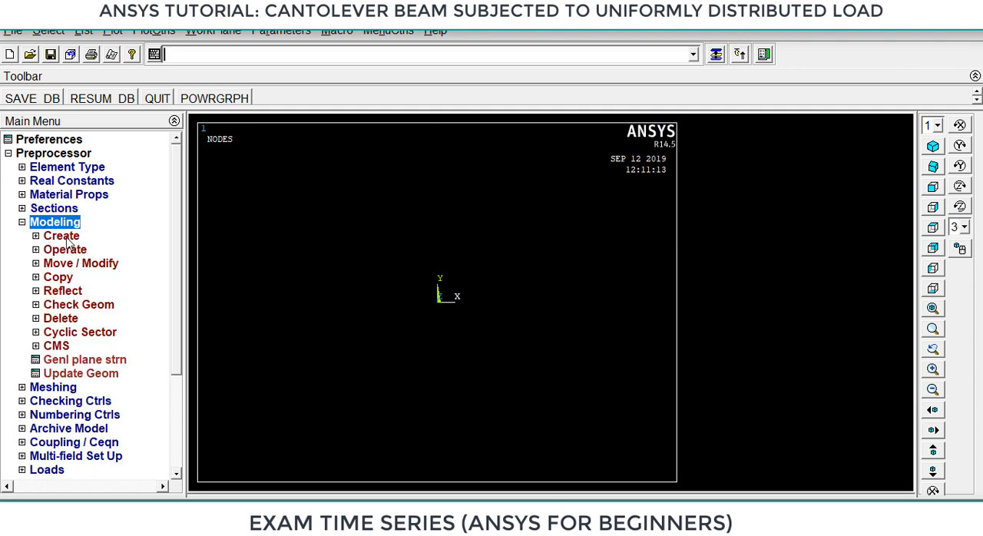
click(67, 237)
click(82, 250)
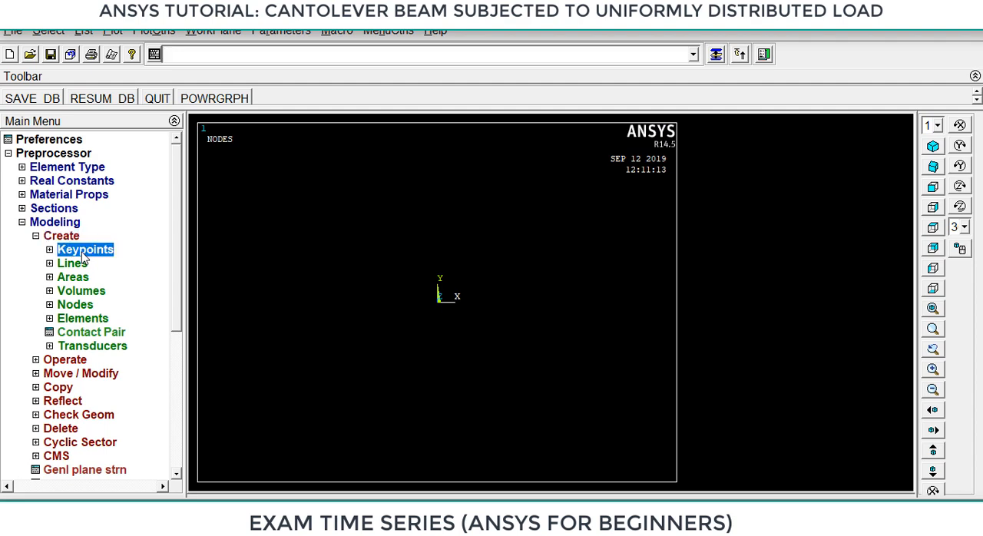
click(100, 280)
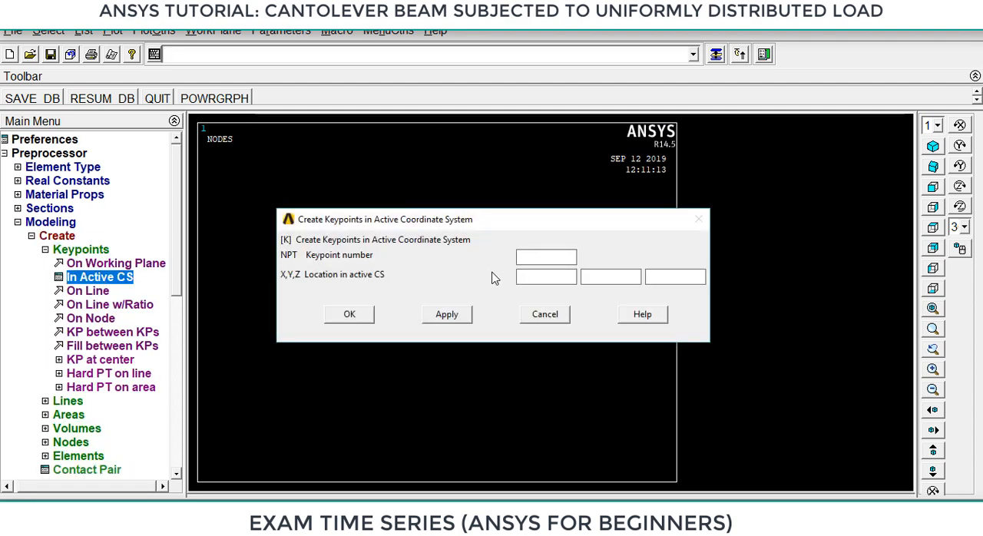
text(1)
click(556, 275)
text(0)
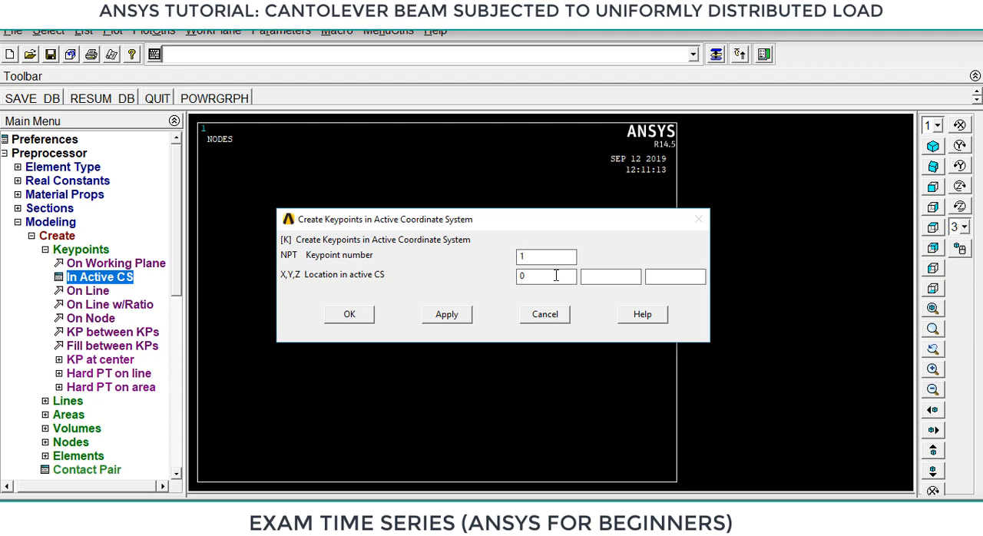
click(616, 274)
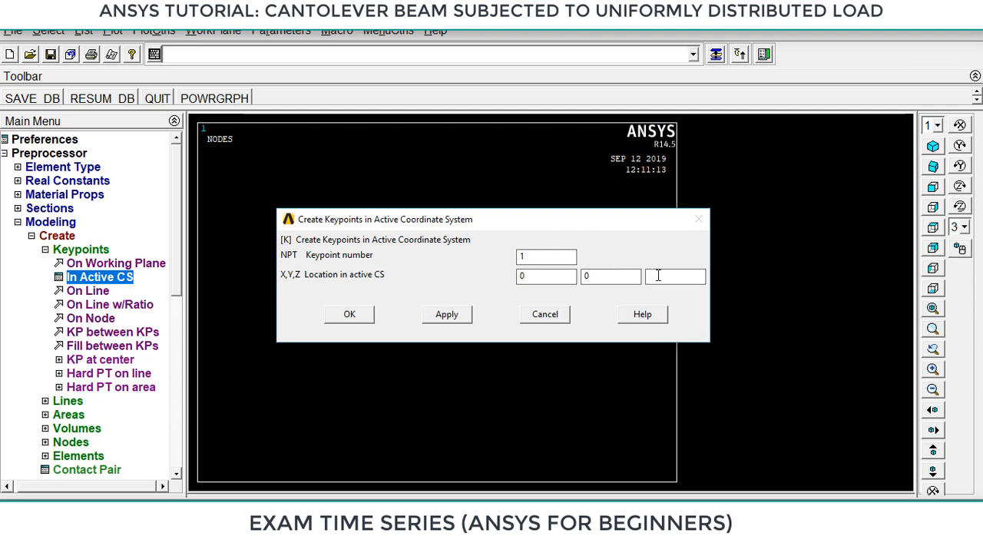
click(460, 317)
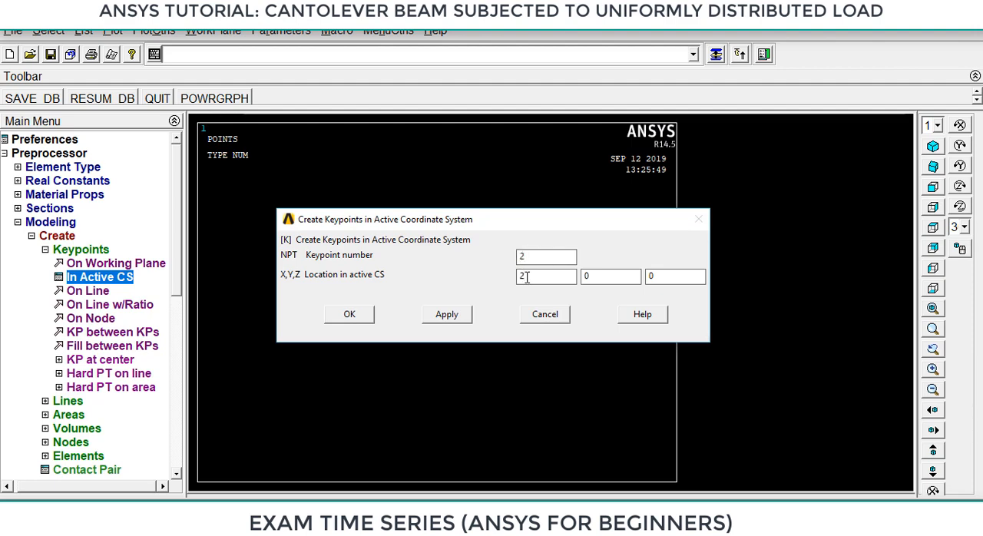
Create keypoint 2 at 2, 0, 0 and keypoint 3 at 5, 0, 0 in the active coordinate system.
click(447, 316)
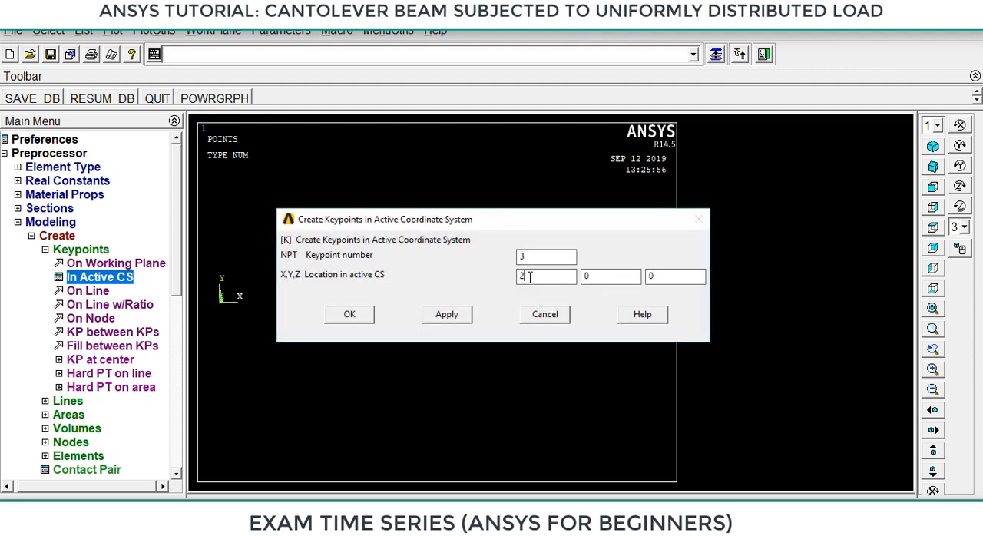
text(5)
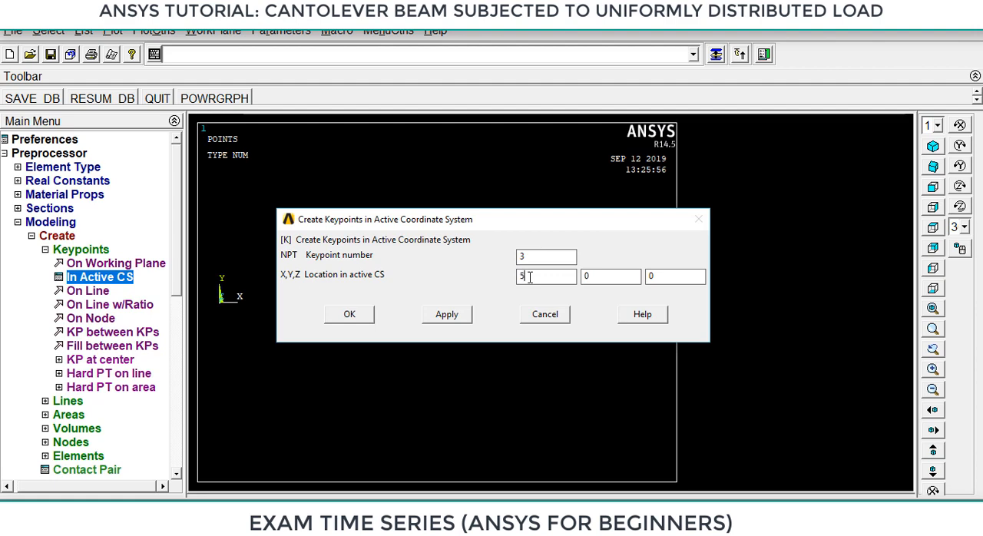
click(355, 319)
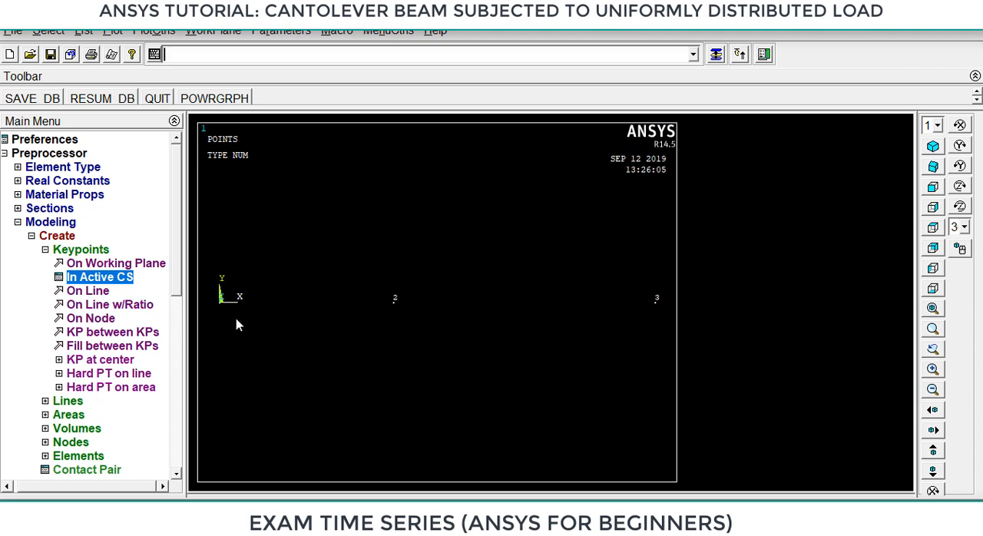
click(45, 250)
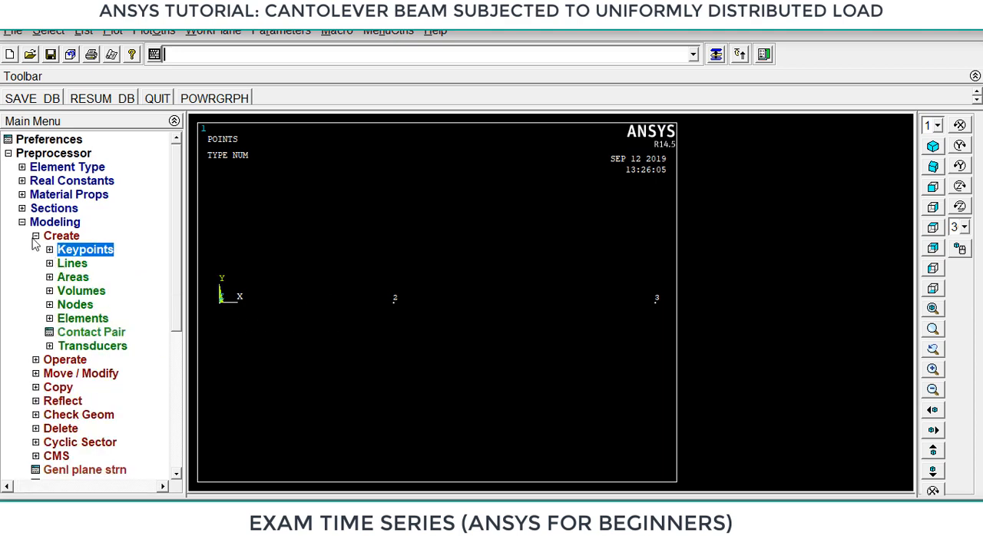
Create straight lines from keypoint 1 to keypoint 2 and from keypoint 2 to keypoint 3.
click(72, 263)
click(87, 279)
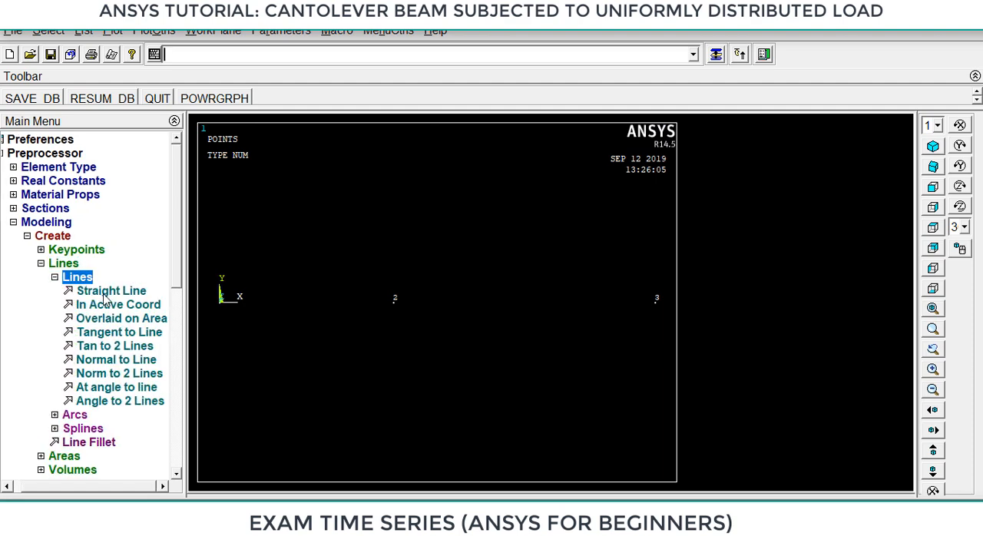
click(107, 289)
click(221, 315)
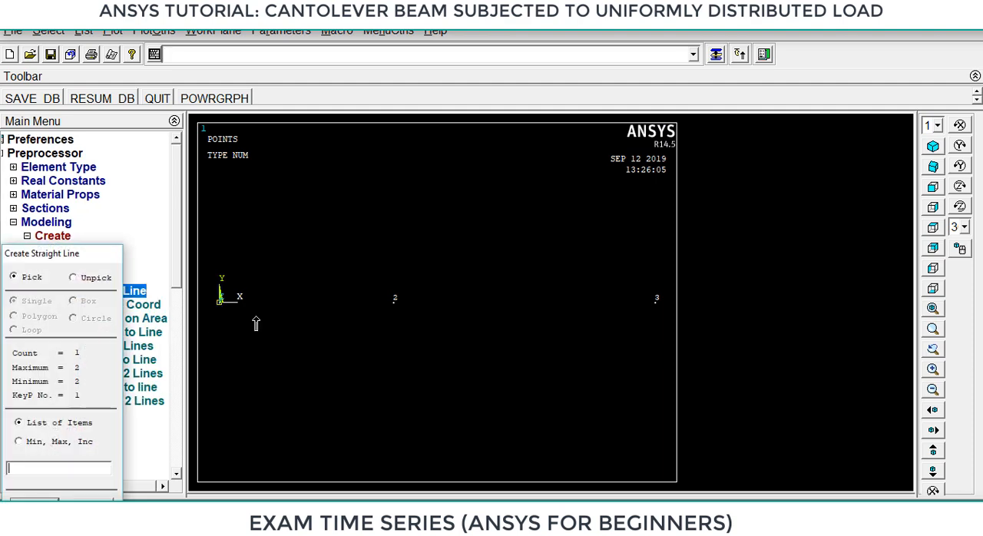
click(379, 315)
click(394, 313)
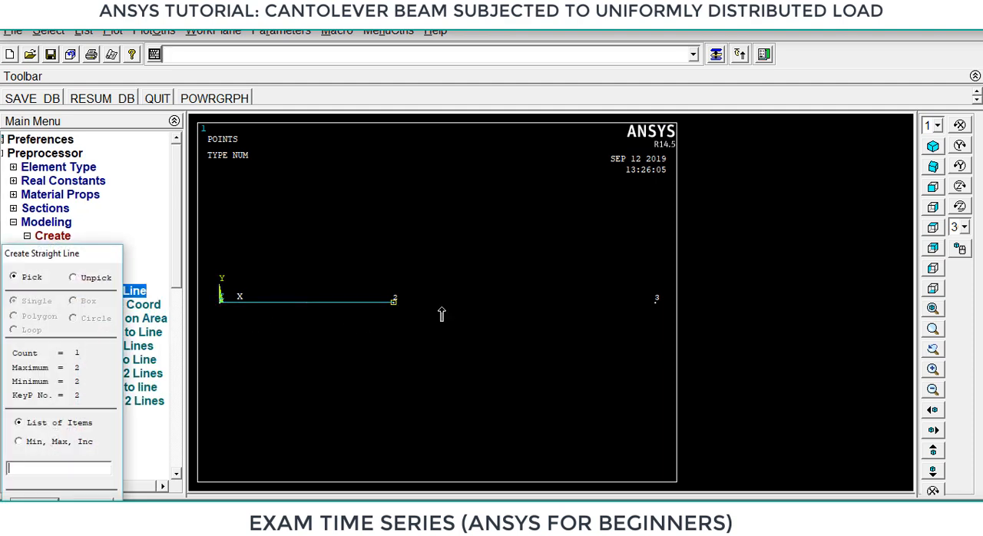
click(646, 314)
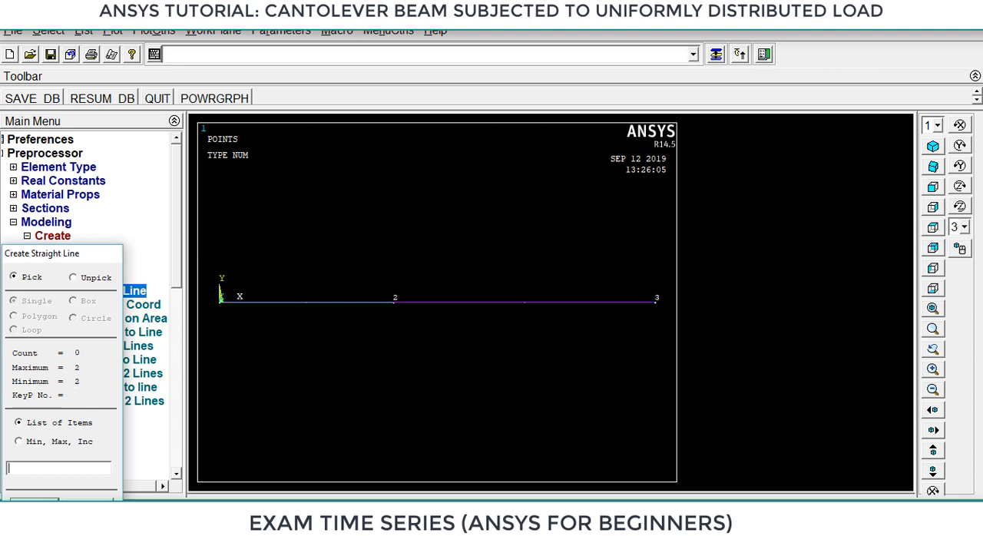
click(35, 506)
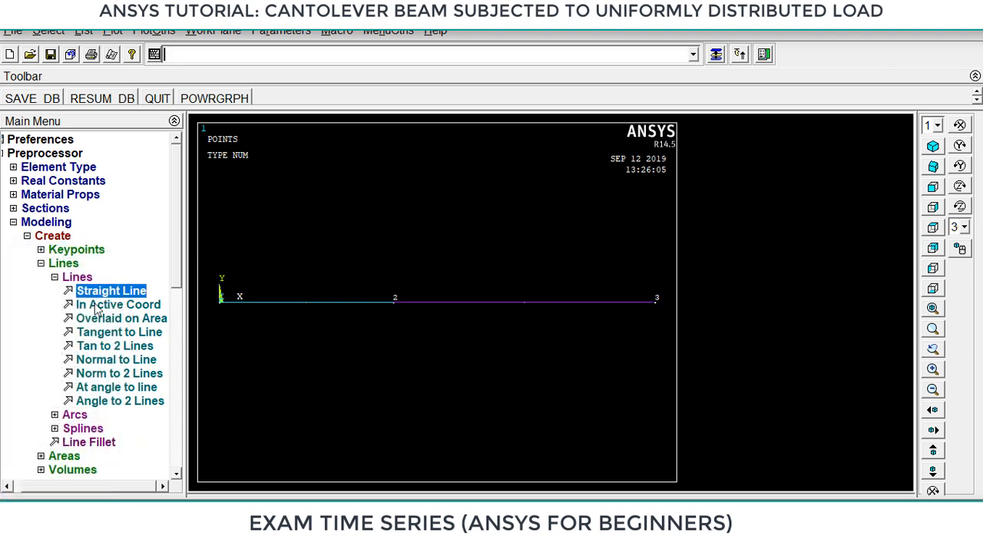
click(54, 277)
click(41, 263)
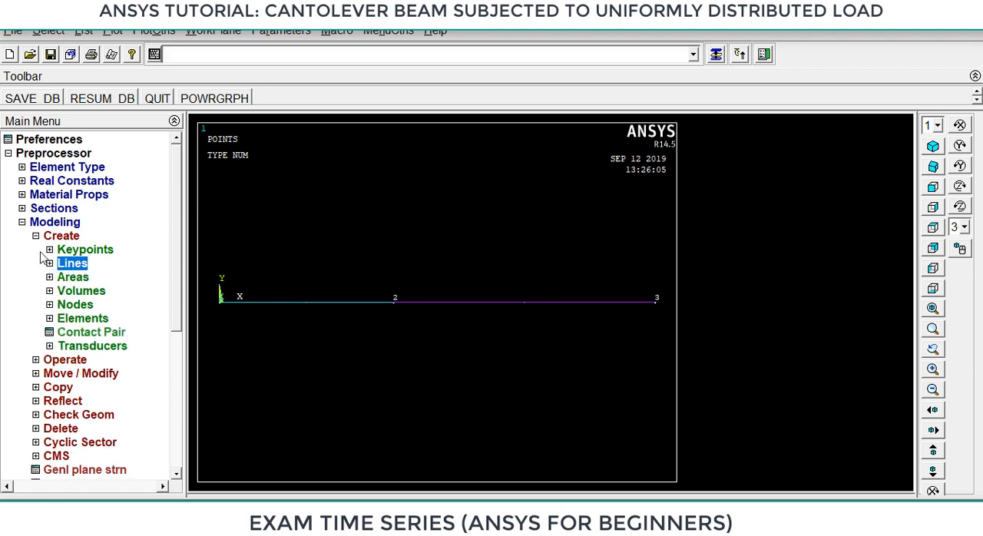
click(35, 236)
click(22, 222)
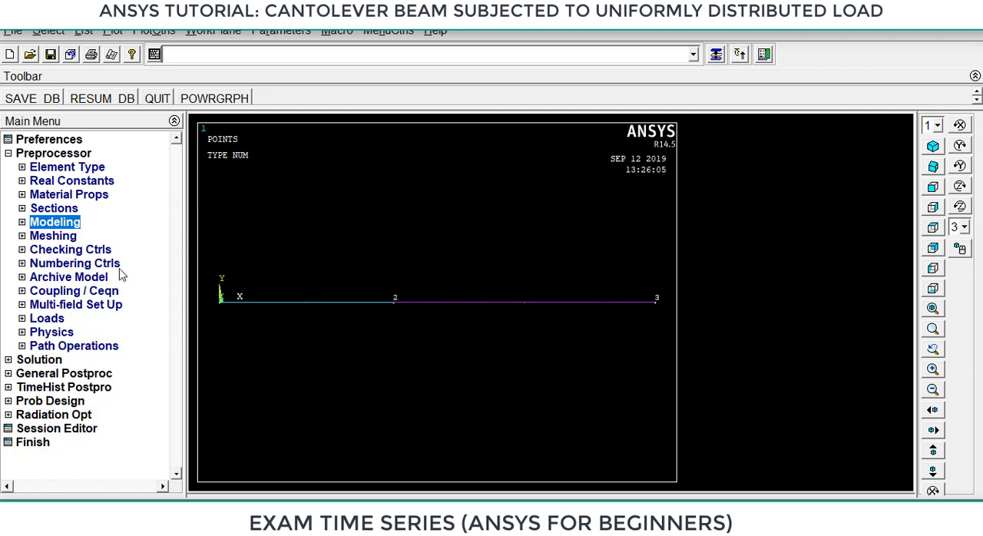
Set the manual mesh size on all lines to 10 element divisions.
click(64, 237)
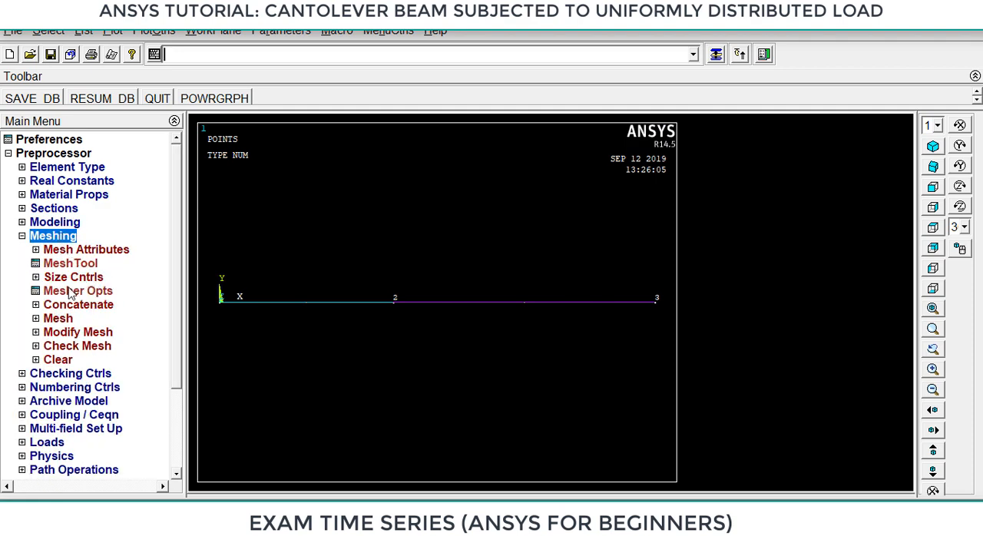
click(82, 283)
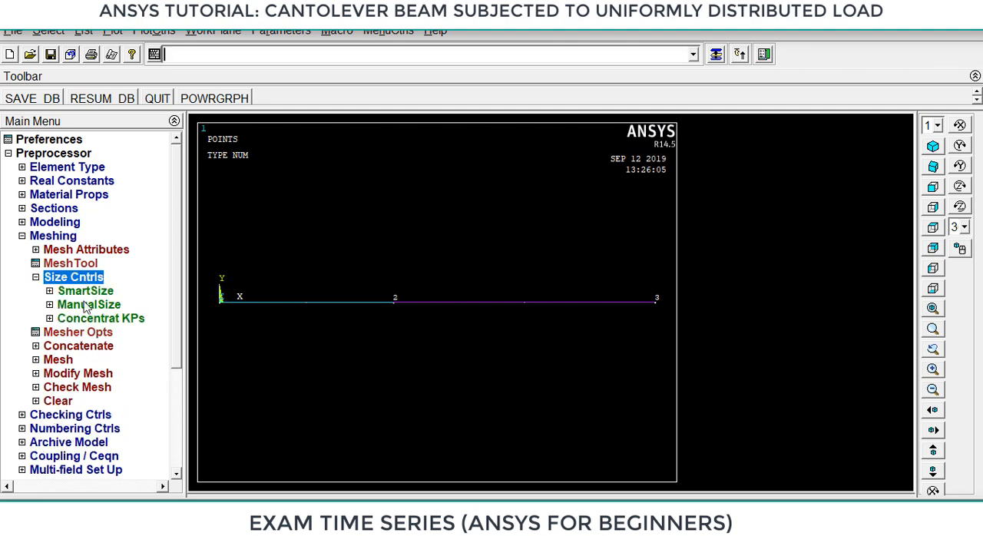
click(85, 309)
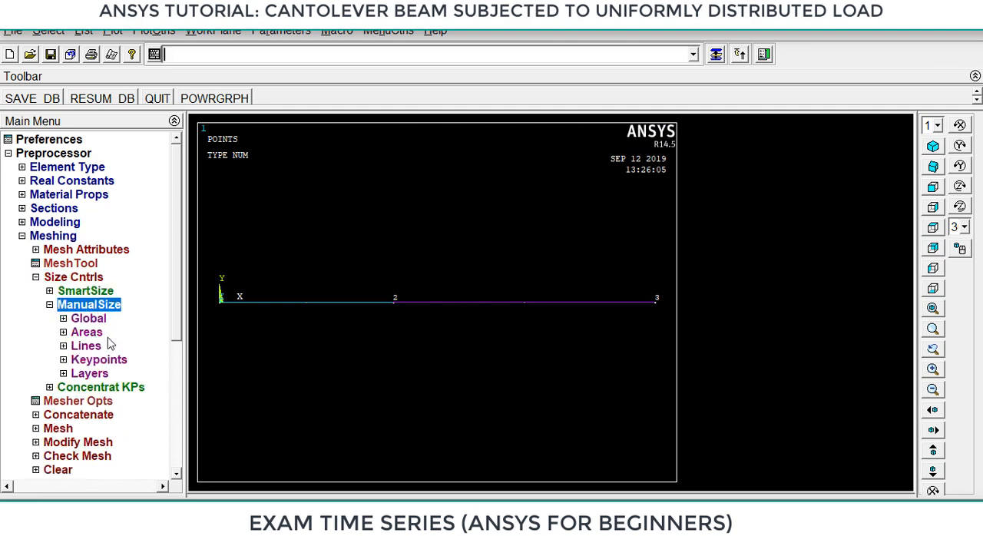
click(91, 347)
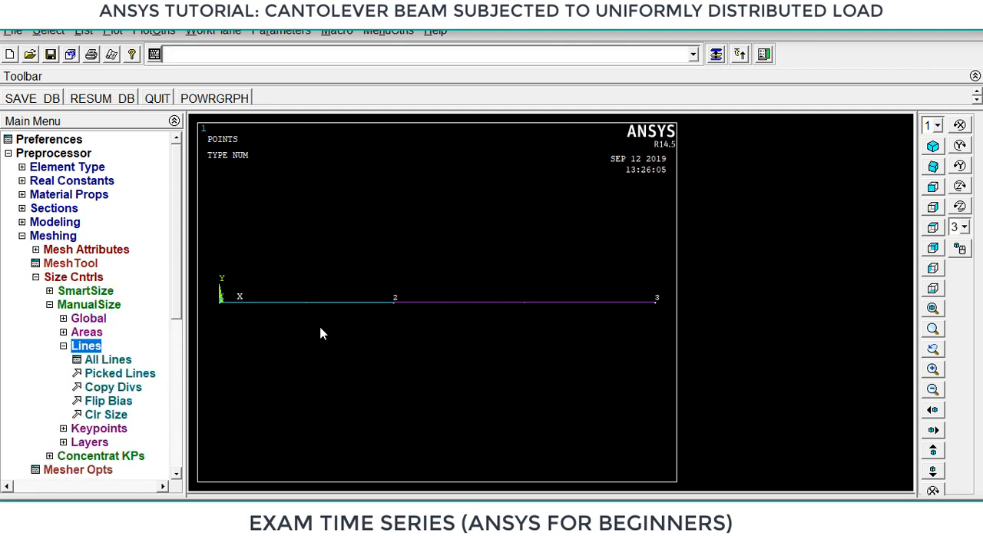
click(123, 360)
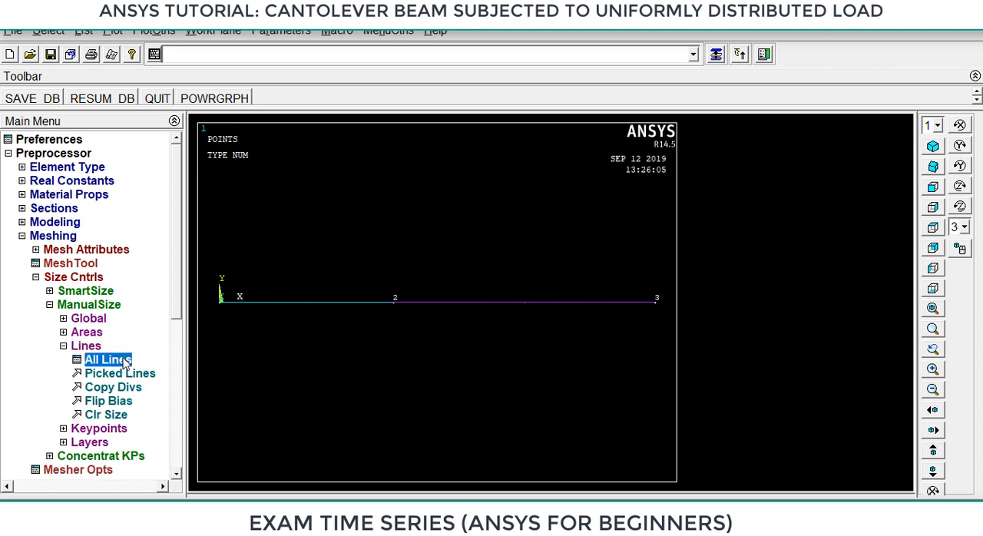
click(574, 242)
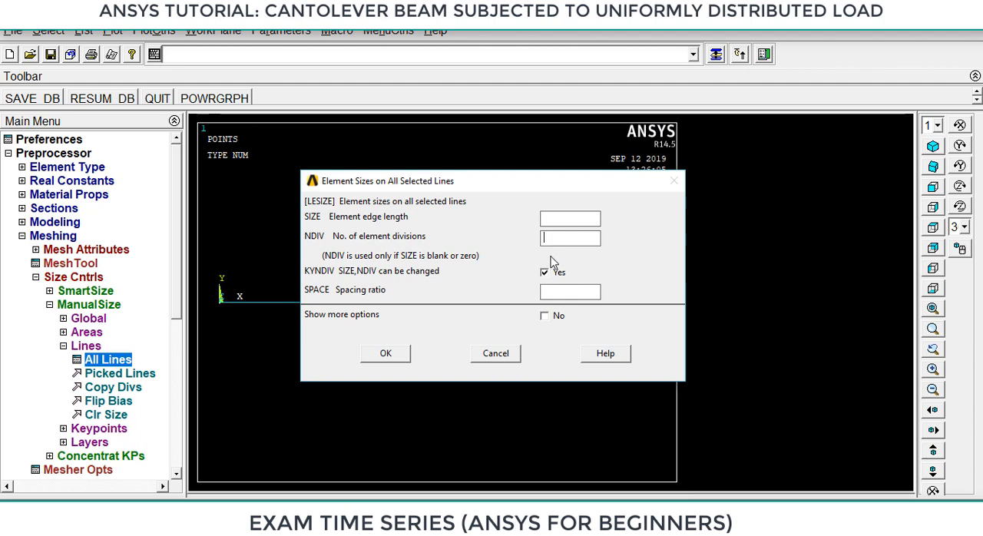
text(10)
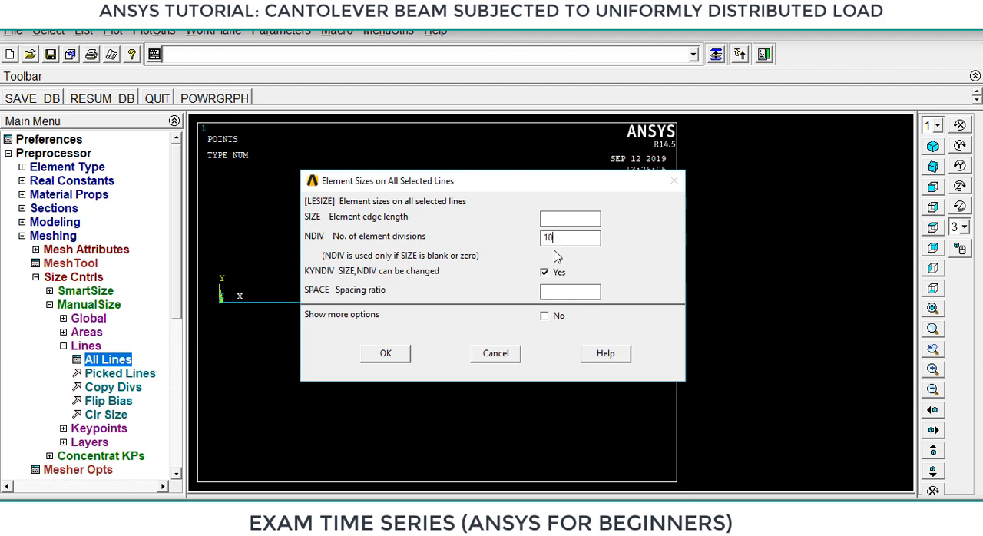
click(386, 354)
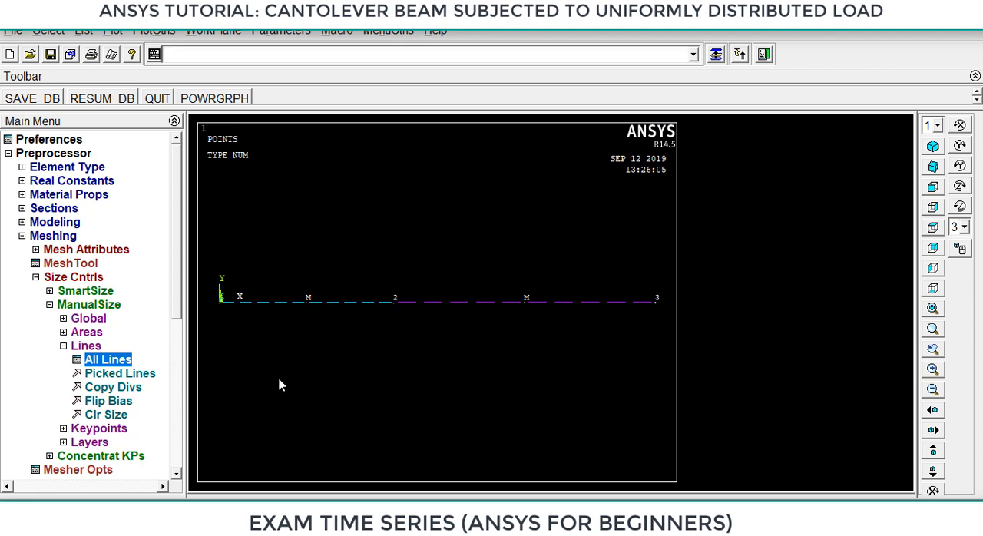
click(64, 346)
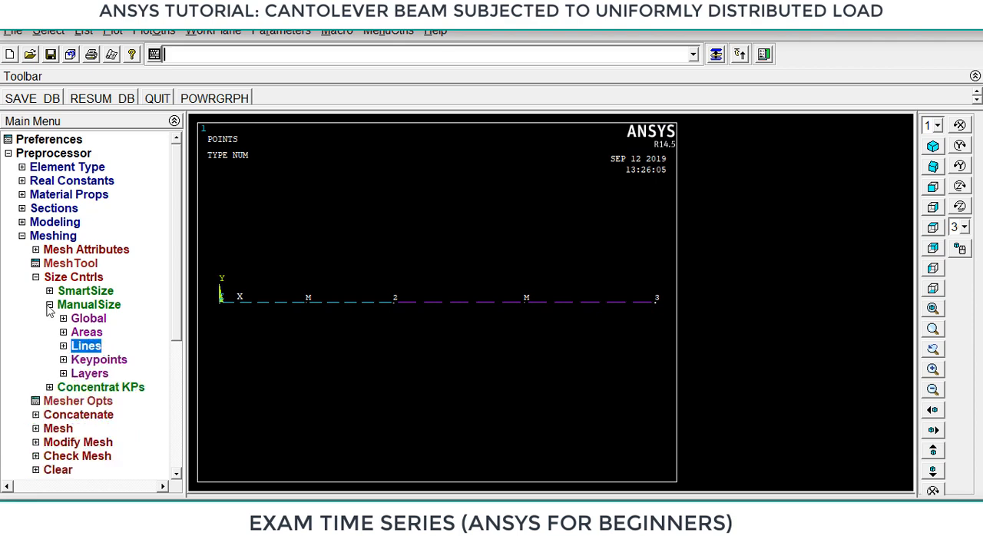
click(49, 306)
click(36, 277)
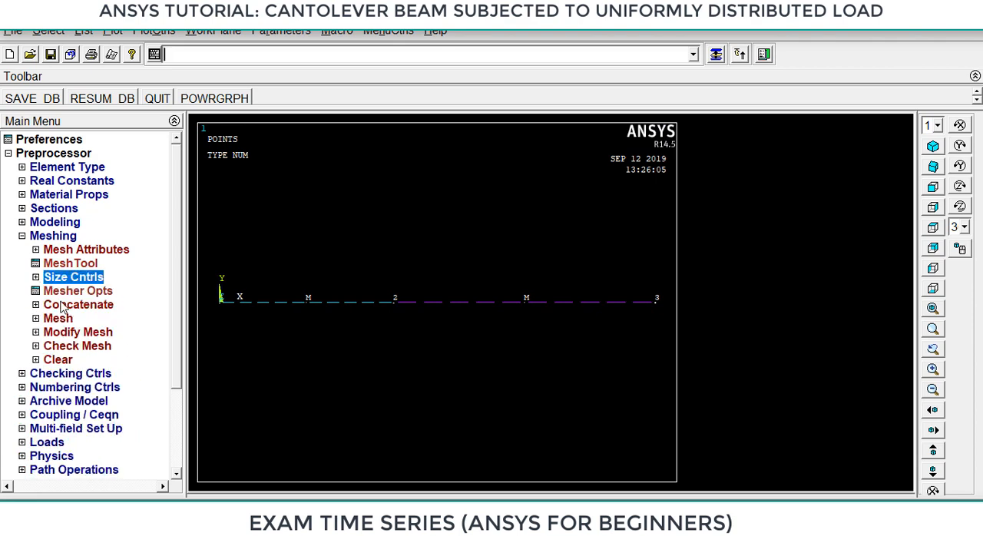
Mesh both beam lines and finish with the meshing options.
click(60, 318)
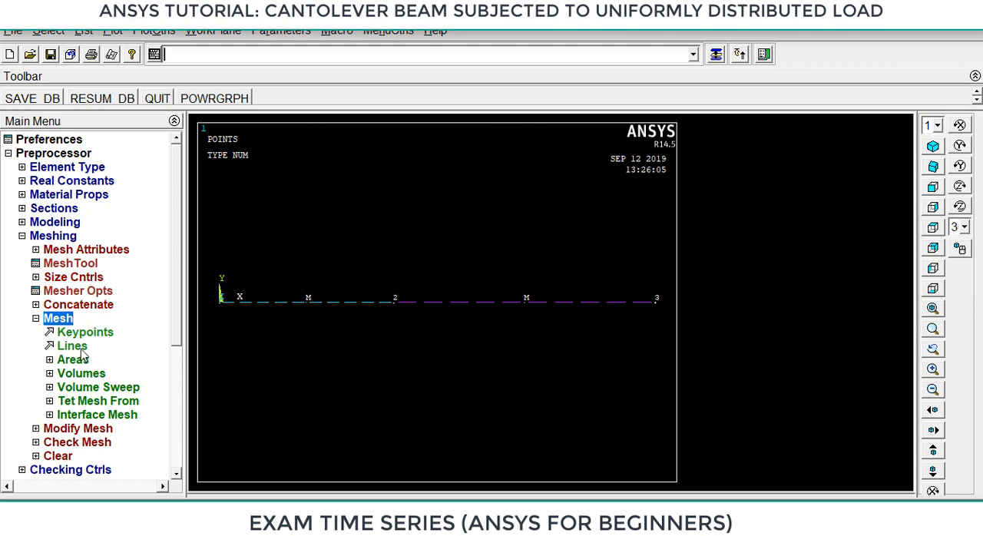
click(81, 349)
click(337, 305)
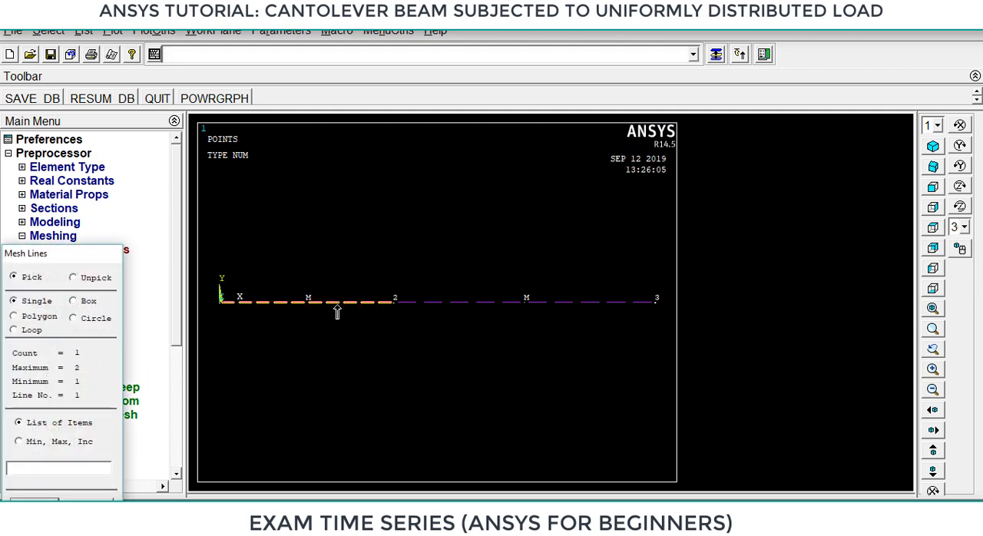
click(464, 304)
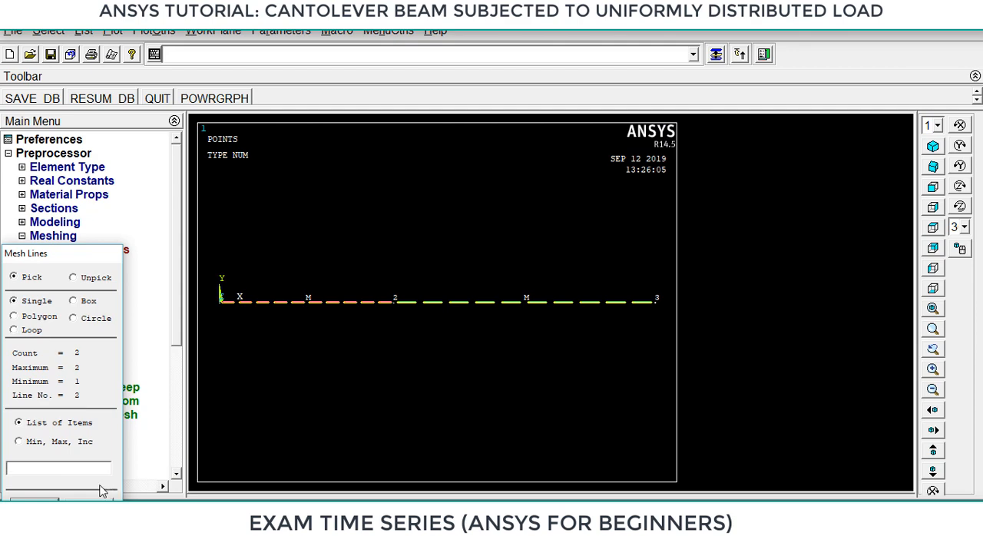
click(35, 504)
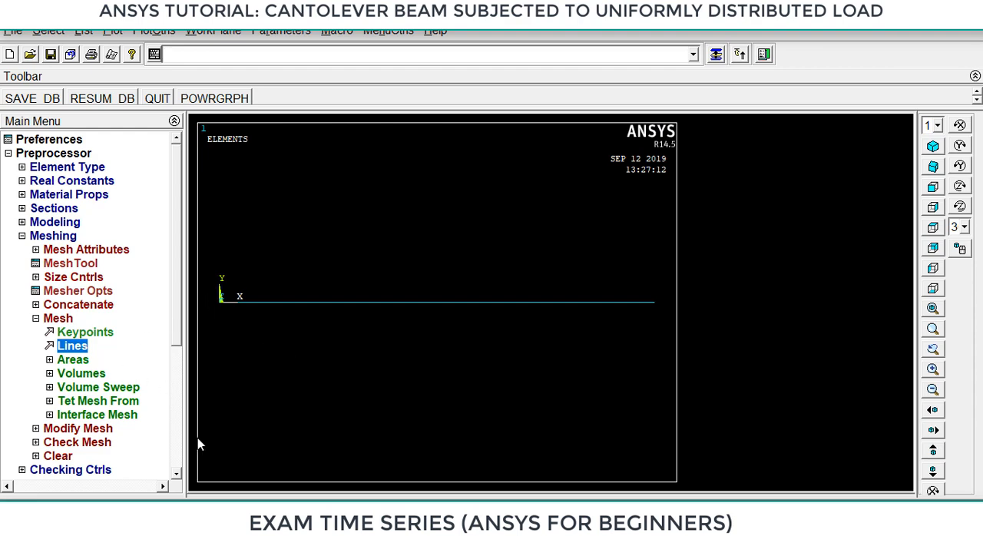
click(177, 478)
click(176, 478)
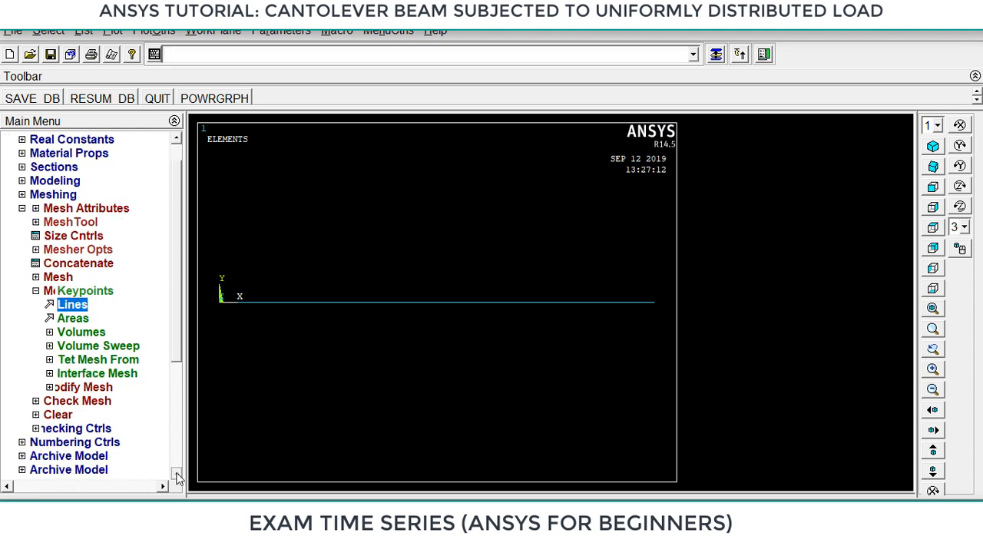
click(177, 478)
click(176, 478)
click(35, 263)
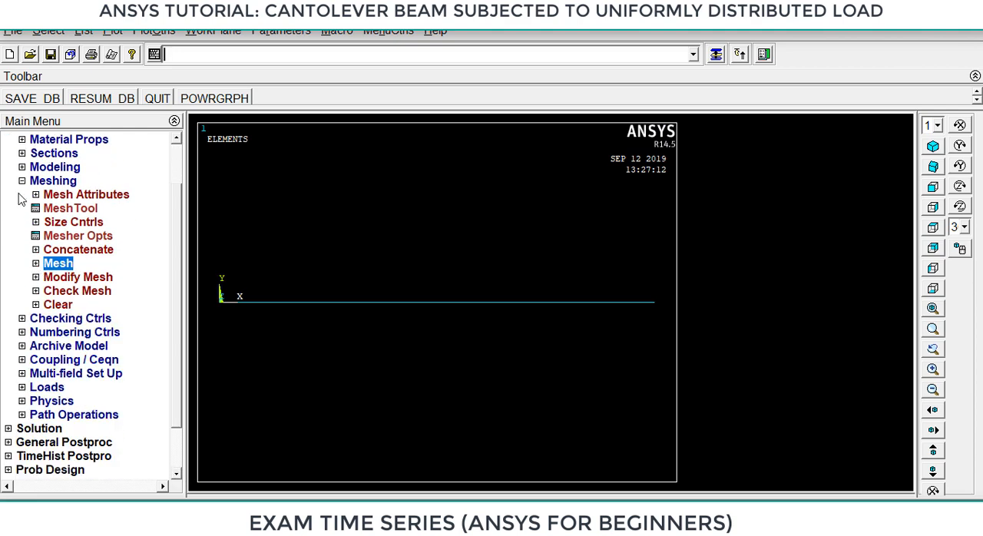
click(22, 180)
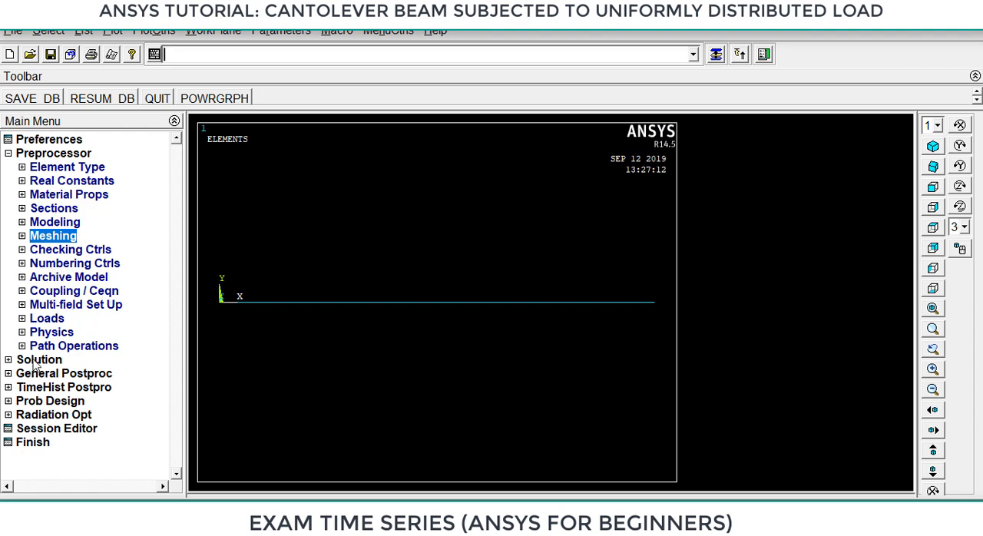
Define a new analysis of type Static for the beam model.
click(47, 320)
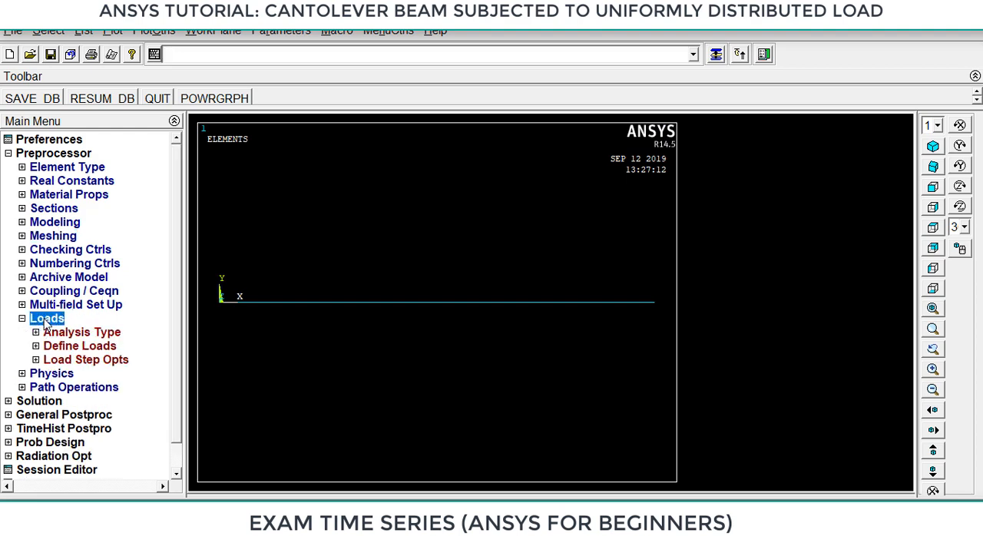
click(85, 333)
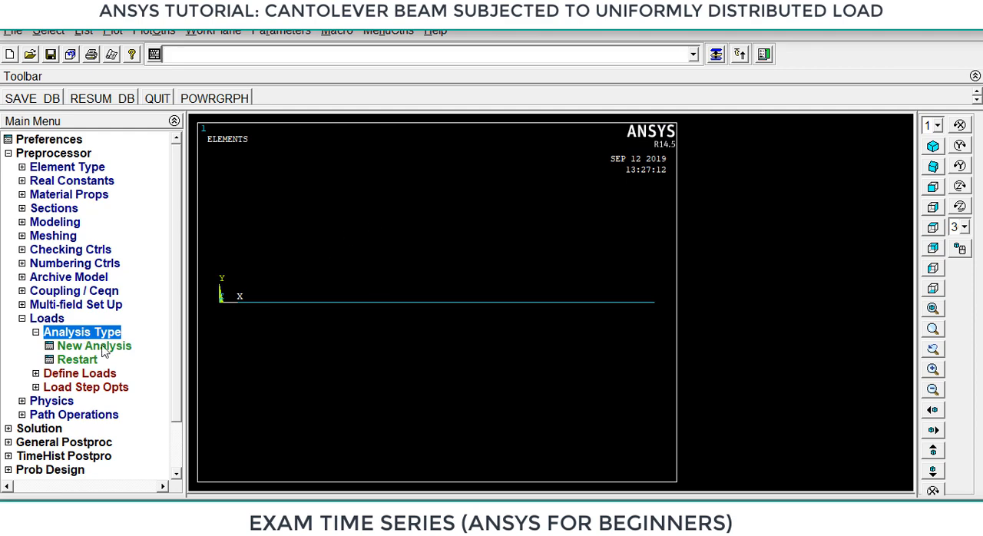
click(100, 347)
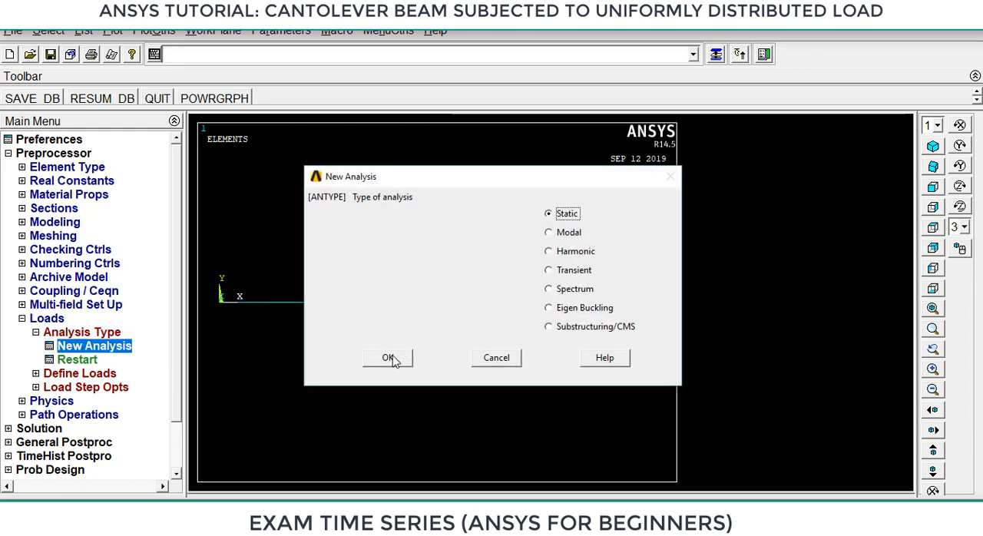
click(389, 357)
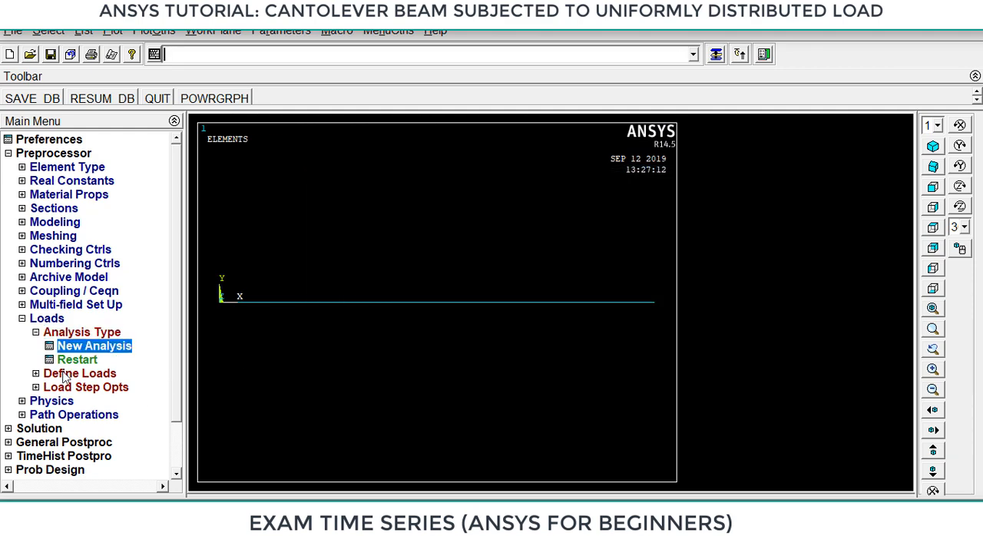
Fix the beam at keypoint 1 by applying a displacement constraint on All DOF.
click(68, 374)
click(58, 374)
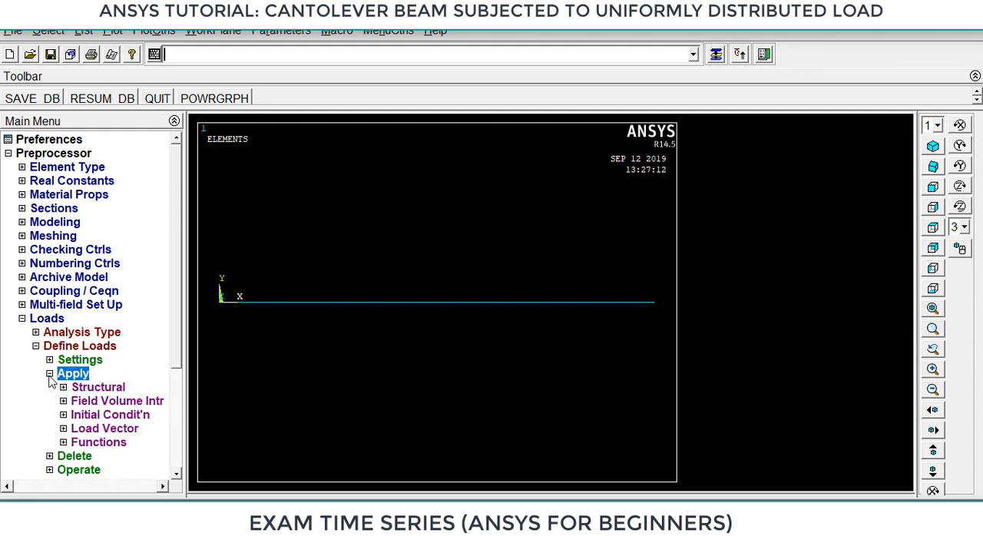
click(100, 388)
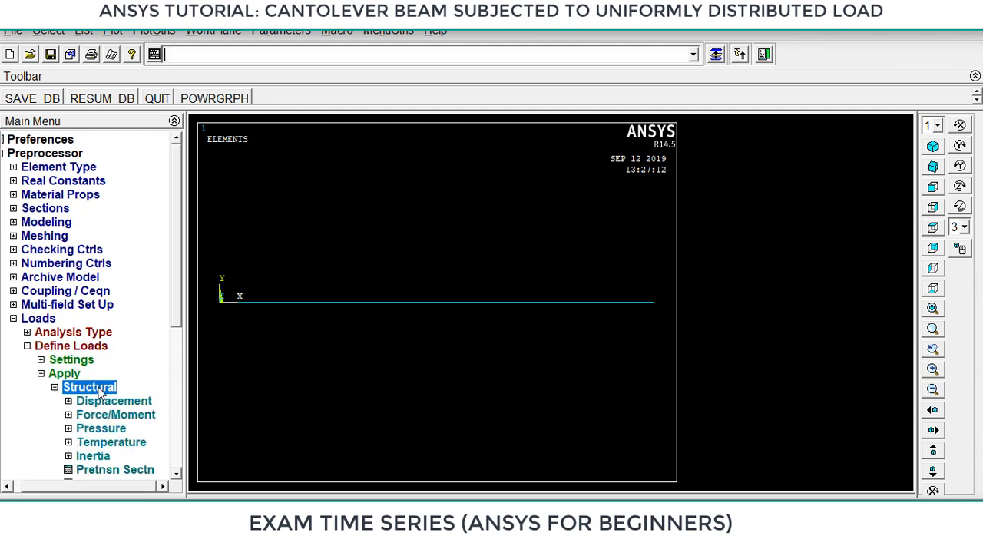
click(100, 402)
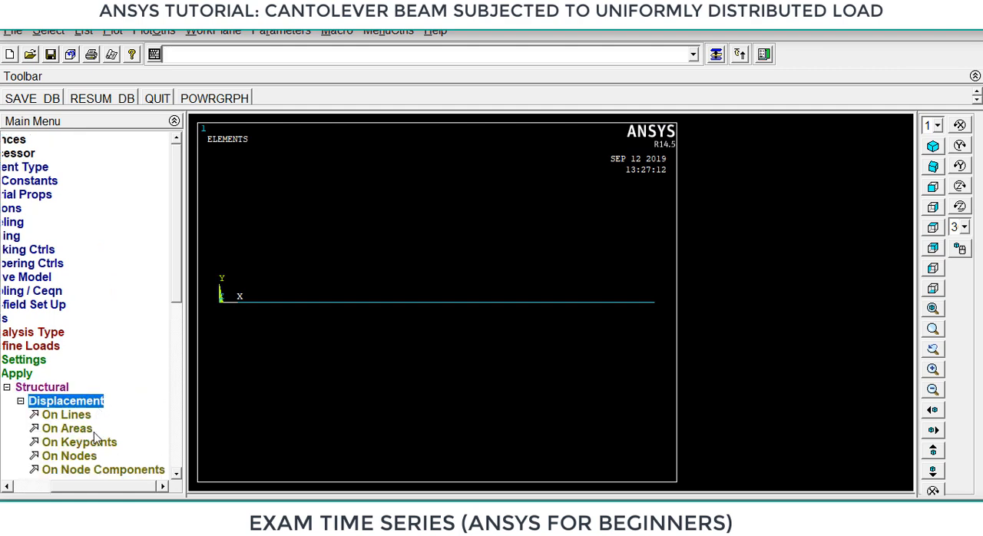
click(80, 442)
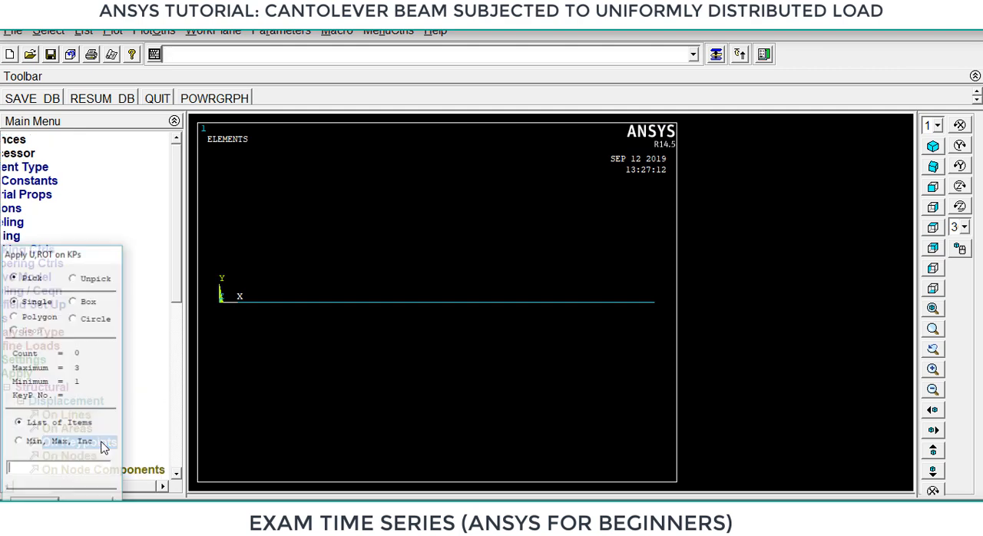
click(218, 308)
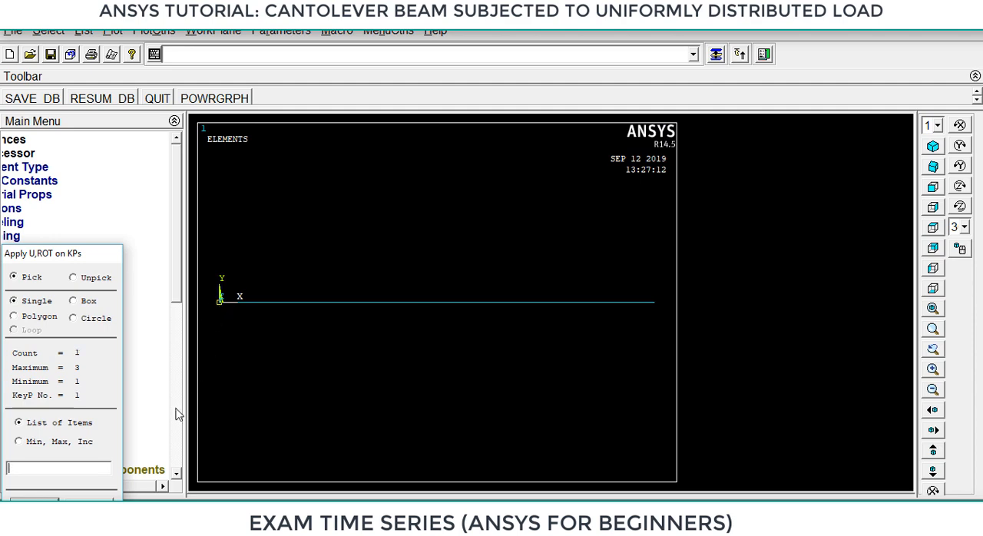
click(34, 506)
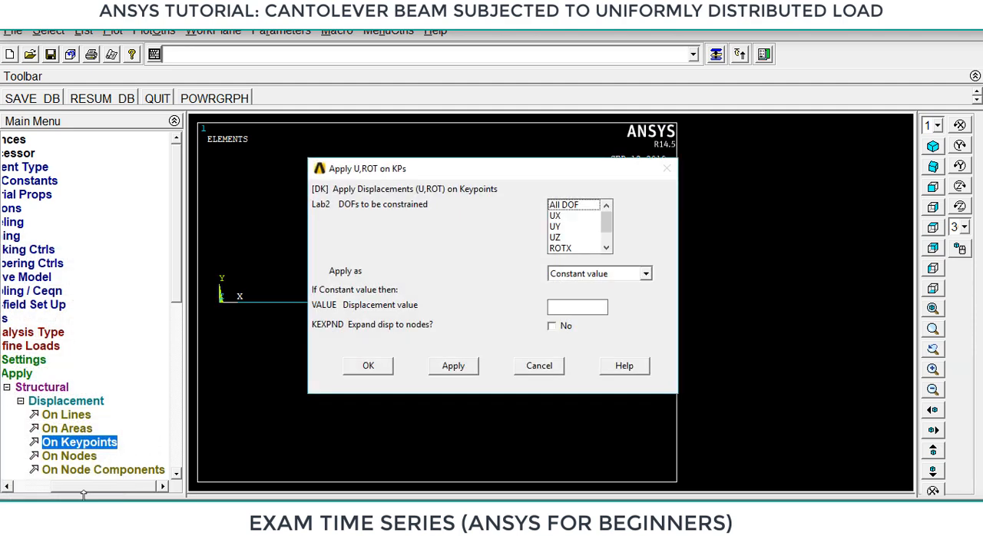
click(572, 205)
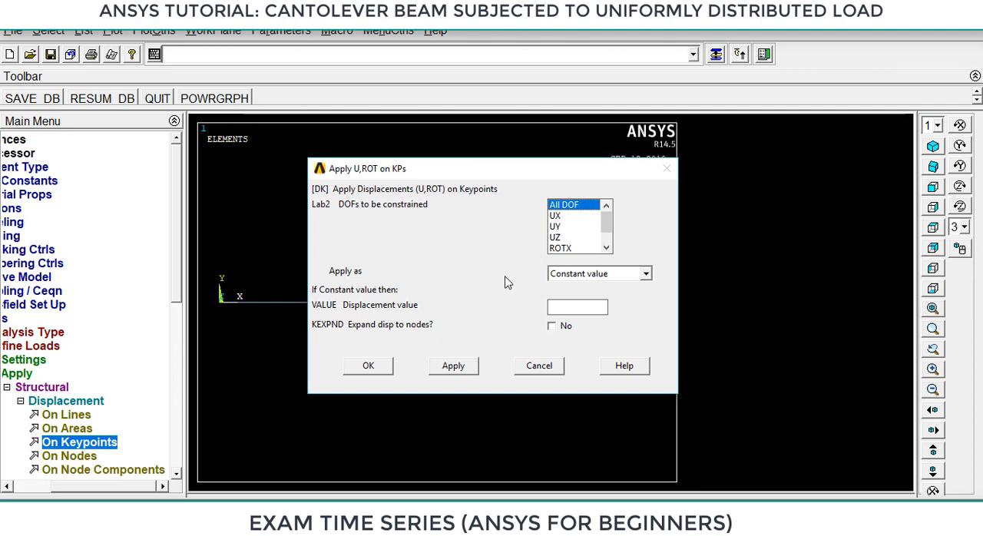
click(369, 365)
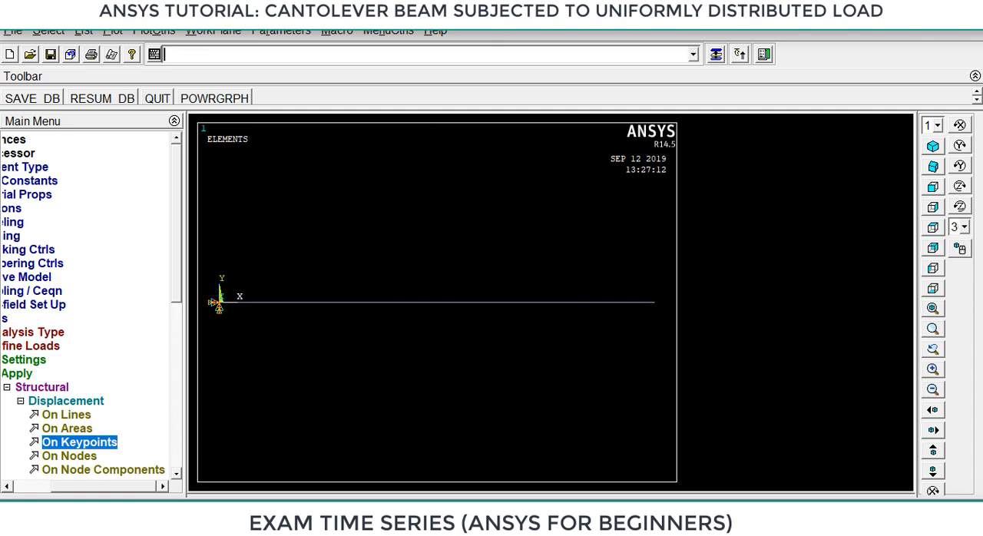
Switch to Screen sketch and draw in white the cantilever with a 20000 N/m distributed load between points 2 and 3.
key(super+w)
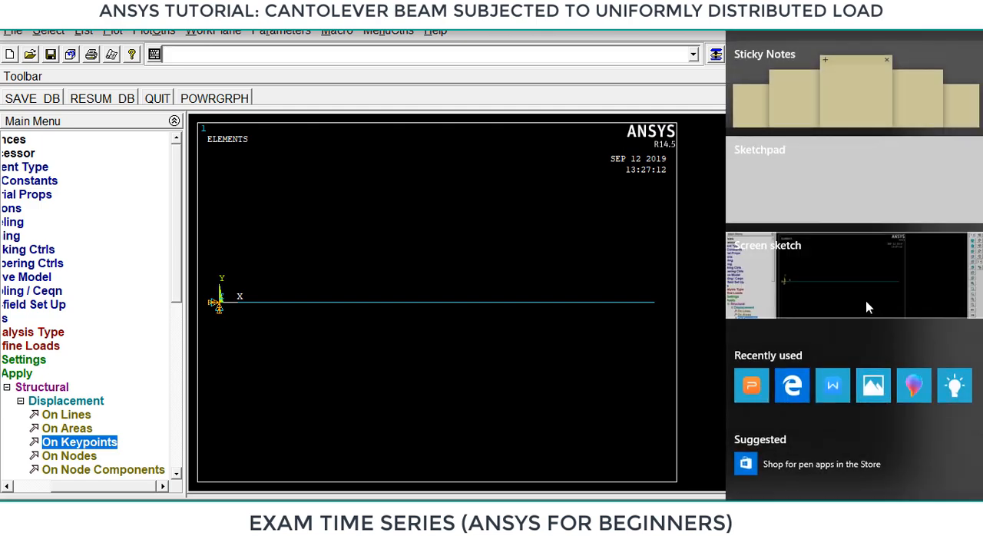
click(866, 307)
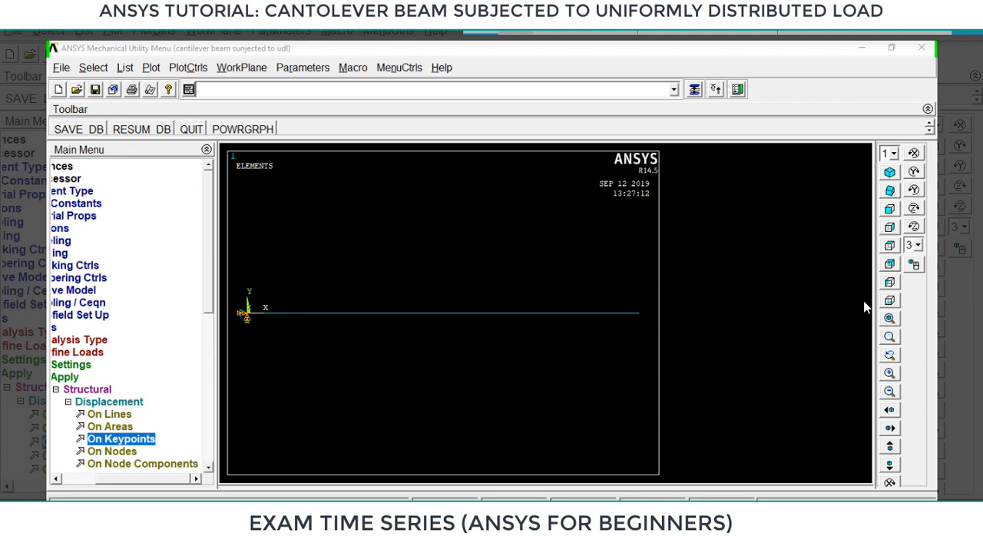
click(481, 33)
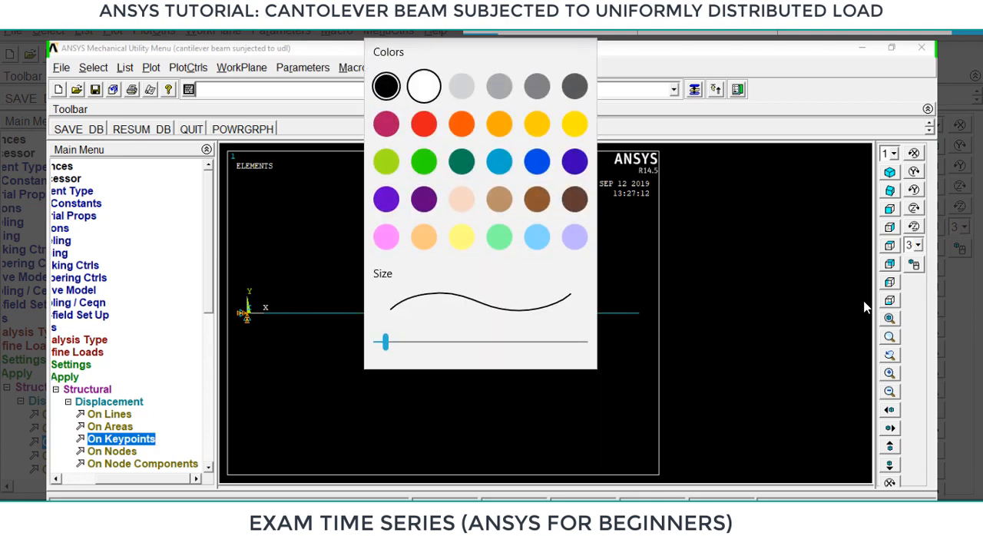
click(423, 86)
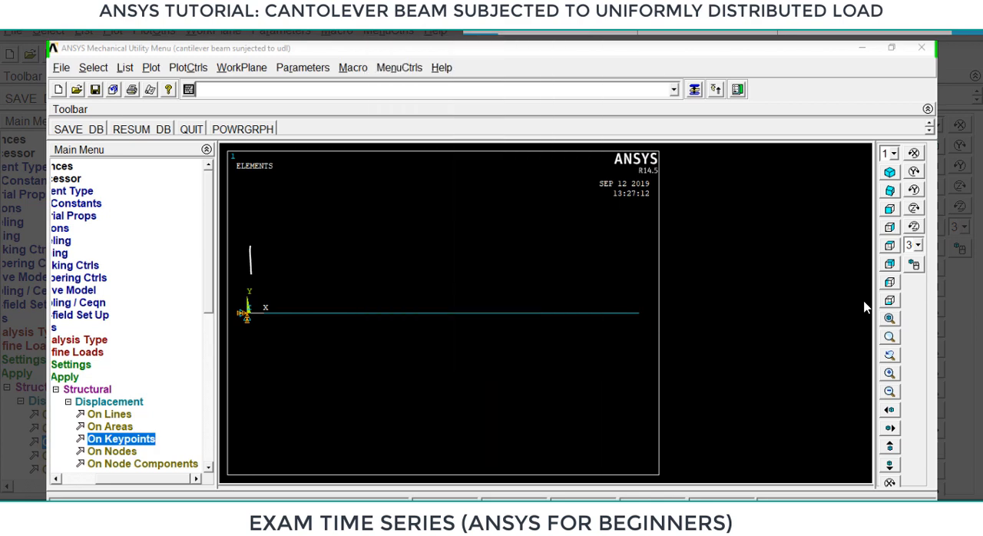
drag(331, 259, 605, 265)
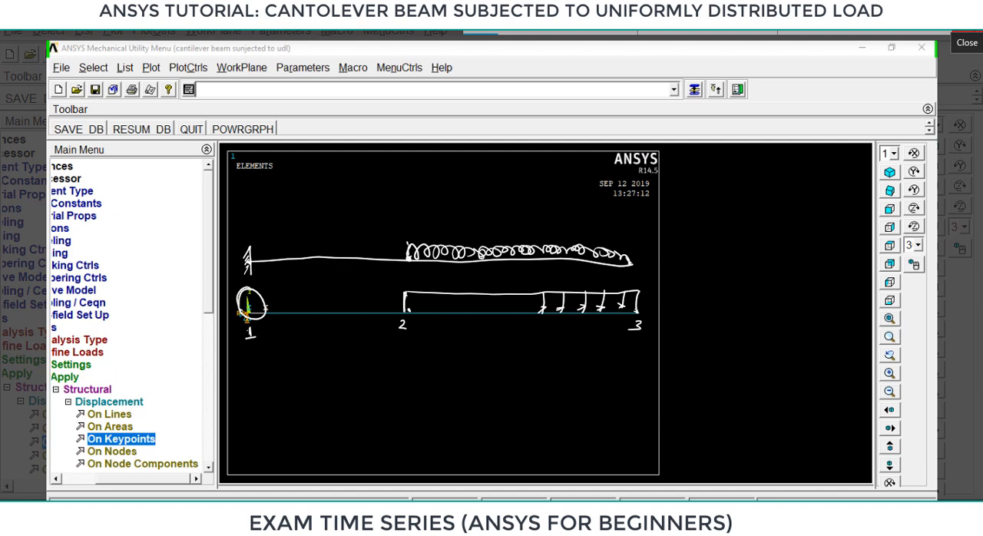
drag(492, 214, 503, 222)
drag(507, 215, 564, 215)
drag(483, 221, 478, 233)
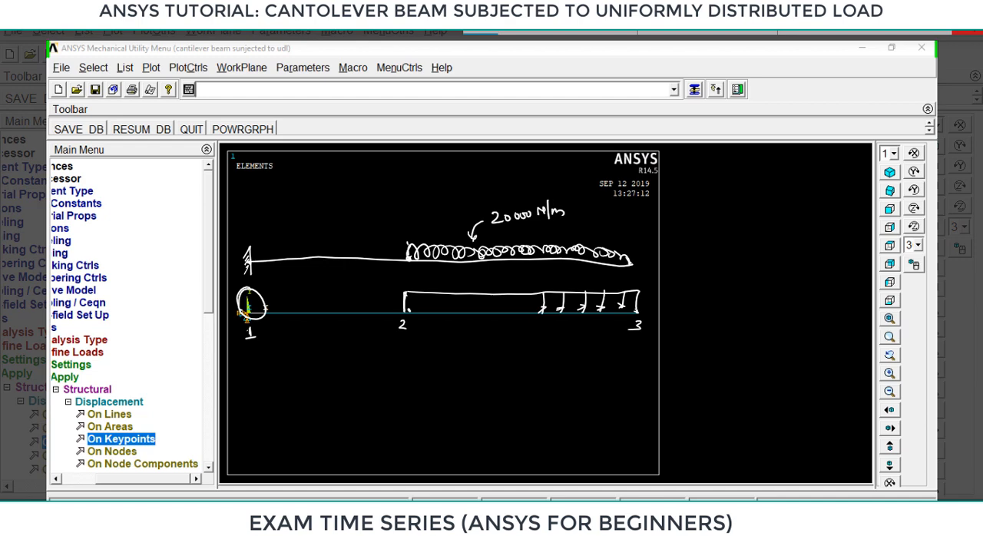
mouse_move(404, 257)
mouse_down()
mouse_move(412, 263)
mouse_move(403, 261)
mouse_up()
drag(410, 263, 626, 264)
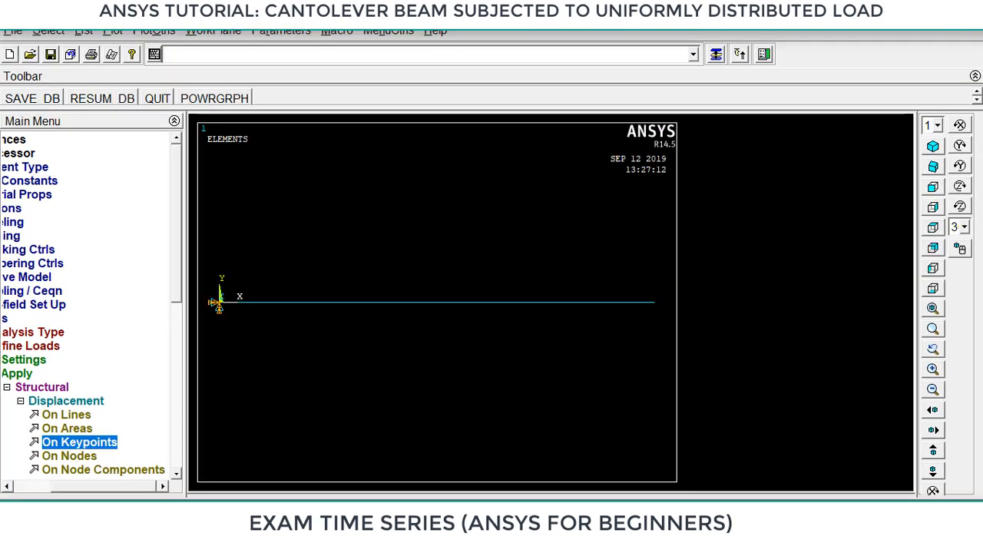
Select the ten beam elements between keypoints 2 and 3 for a structural pressure load on beams.
click(20, 400)
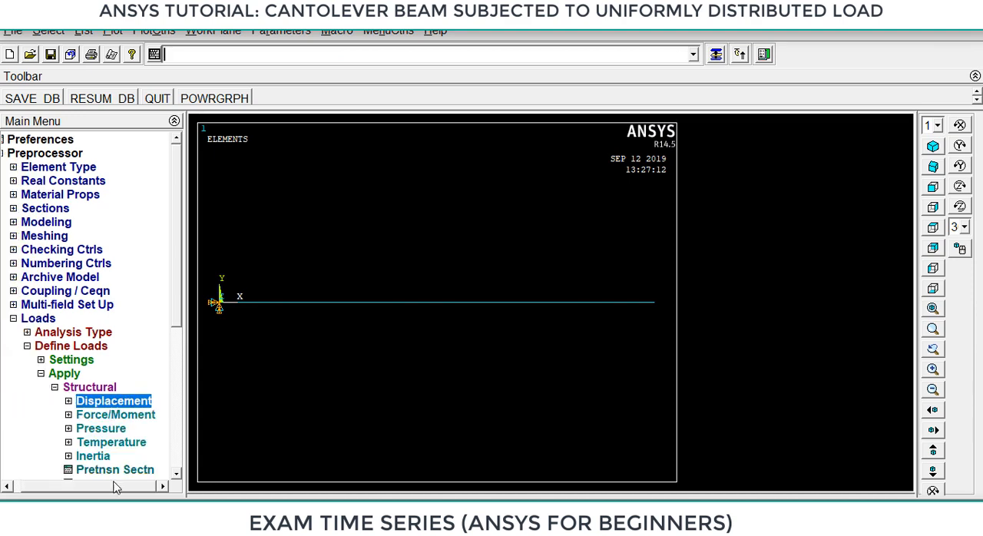
click(88, 431)
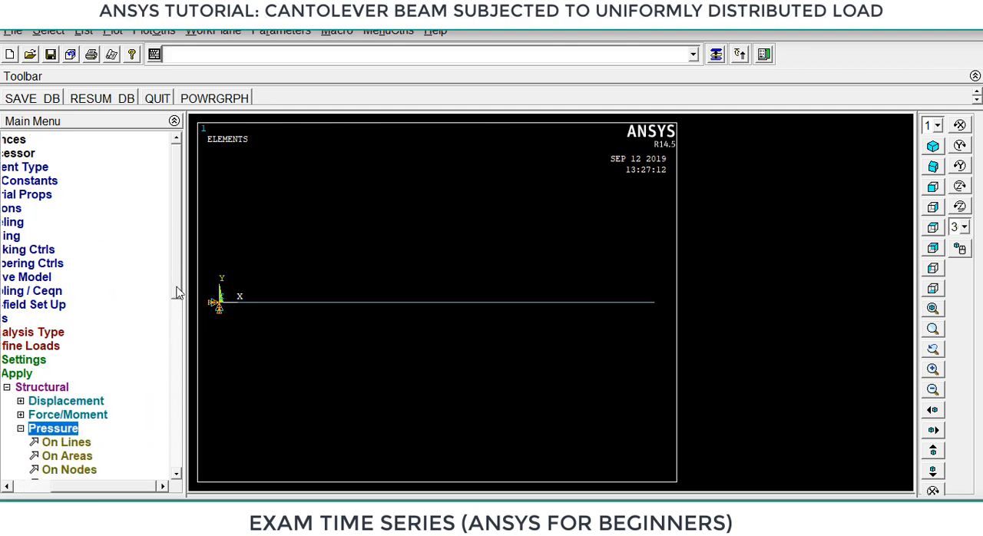
drag(176, 281, 179, 359)
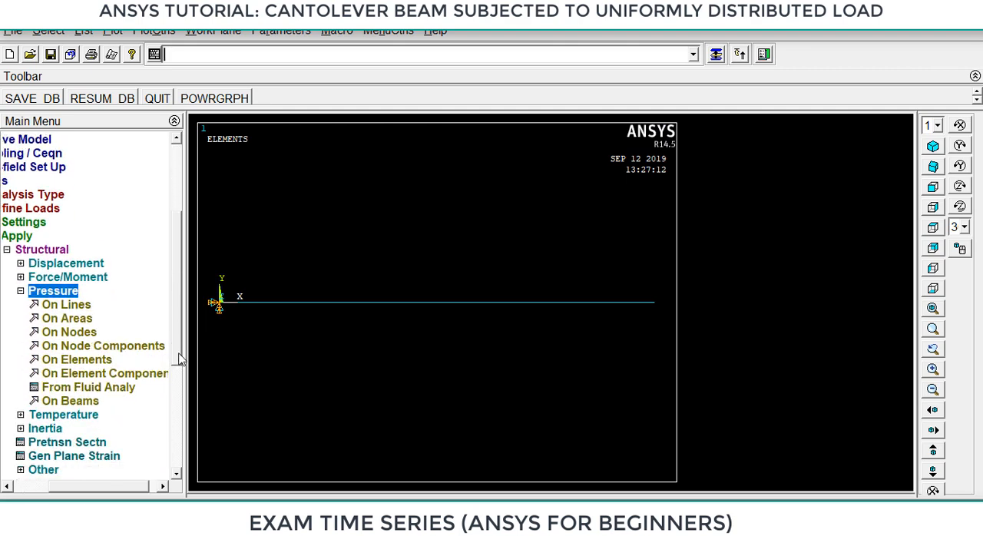
click(77, 402)
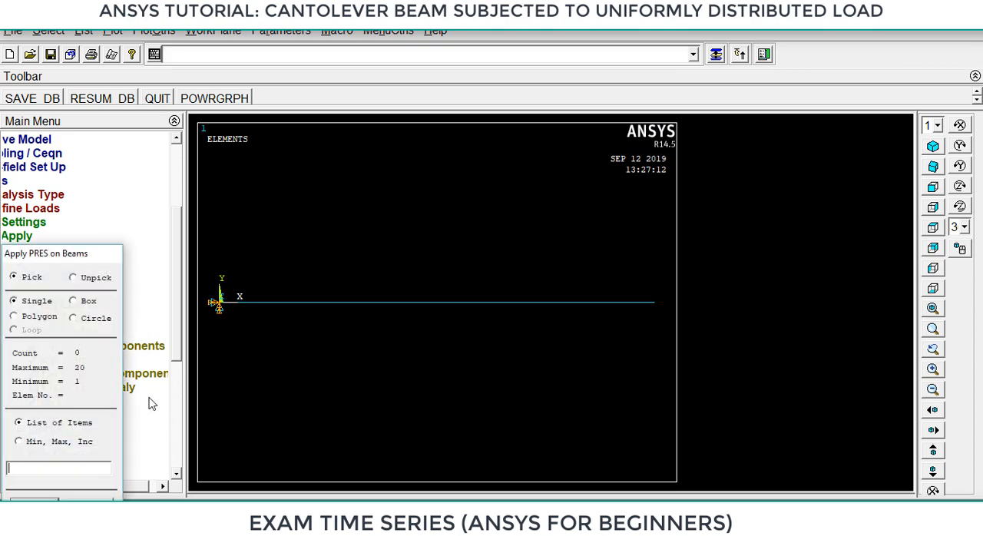
click(649, 315)
click(619, 313)
click(590, 312)
click(562, 315)
click(536, 308)
click(510, 309)
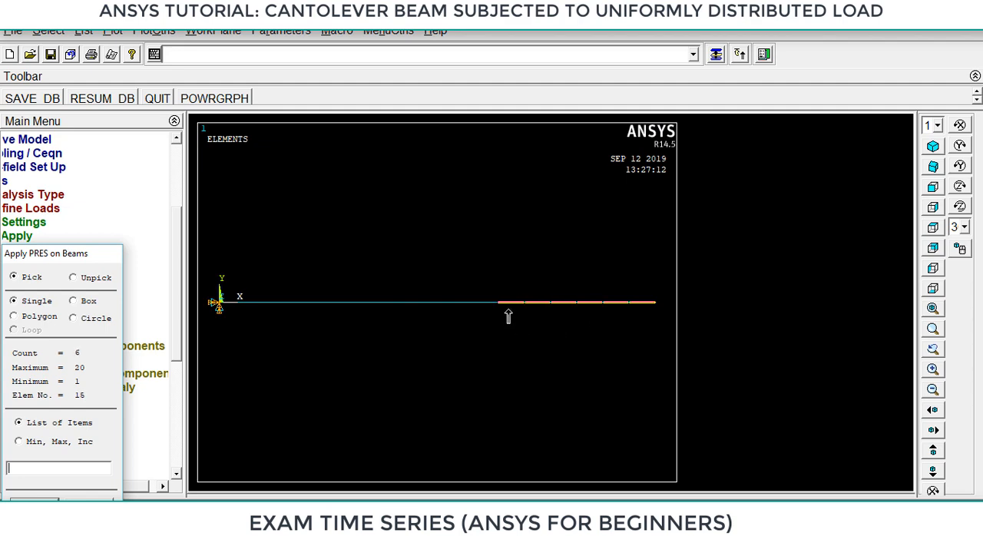
click(486, 308)
click(460, 313)
click(431, 311)
click(407, 313)
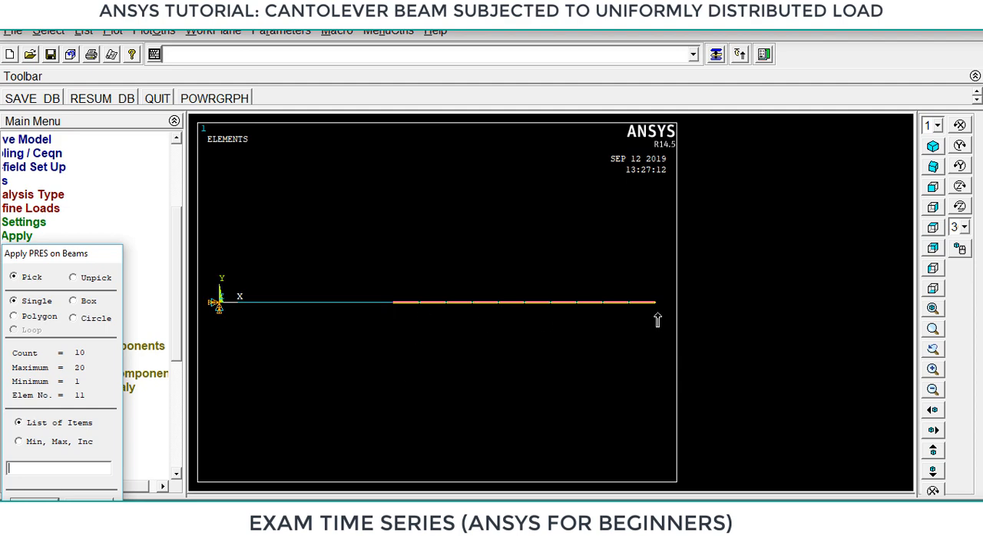
click(34, 503)
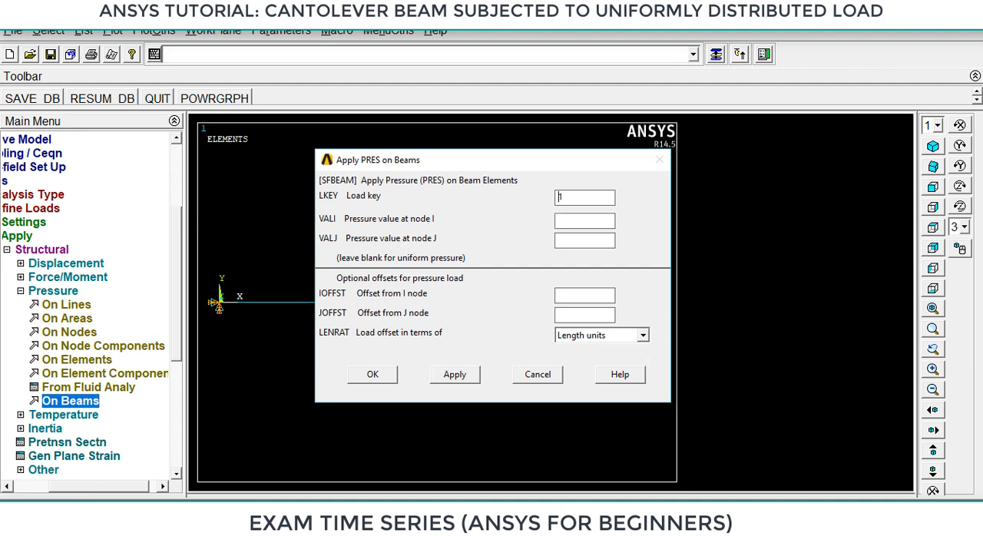
Switch to Screen sketch and annotate the beam pressure dialog with a red pen.
click(878, 514)
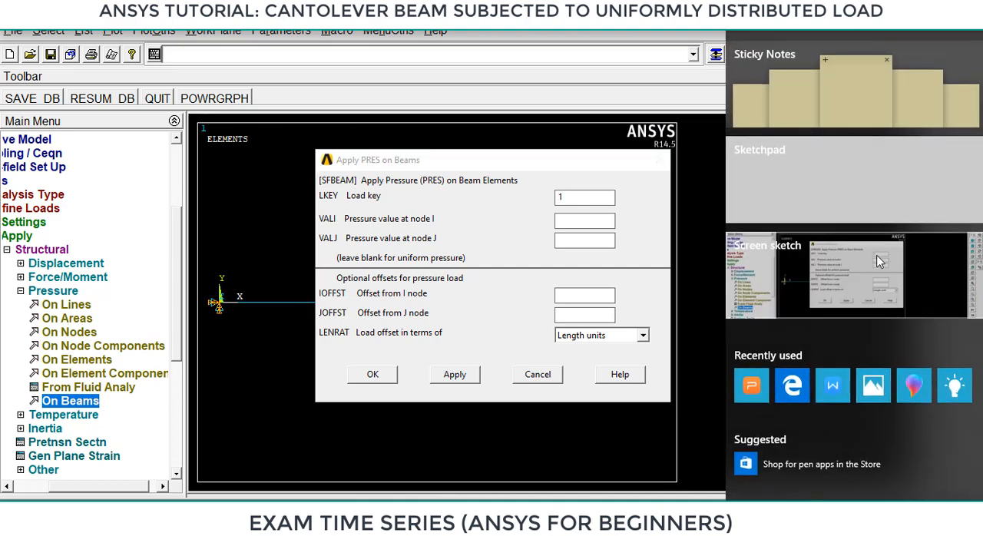
click(877, 256)
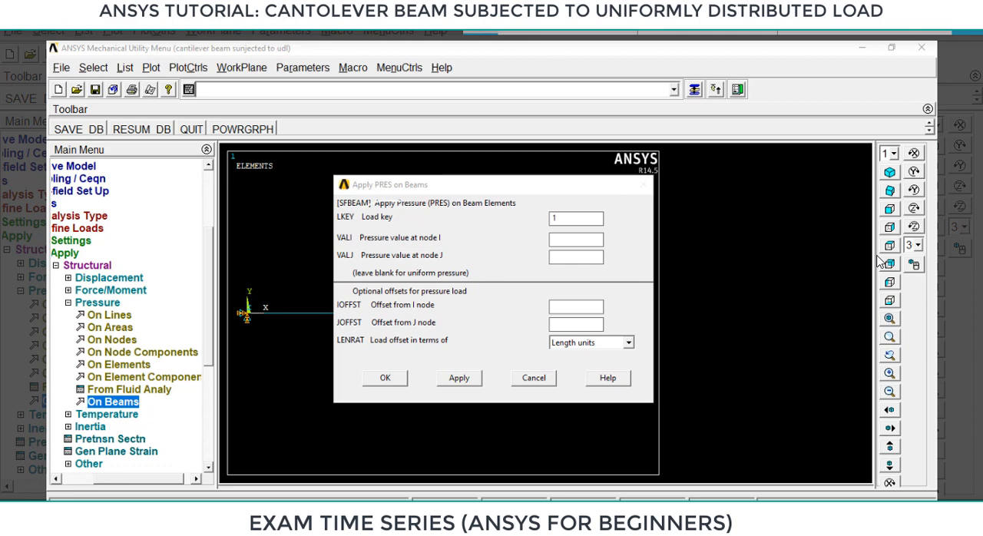
click(481, 28)
click(424, 124)
mouse_move(395, 197)
mouse_down()
mouse_move(365, 203)
mouse_move(382, 227)
mouse_move(390, 195)
mouse_up()
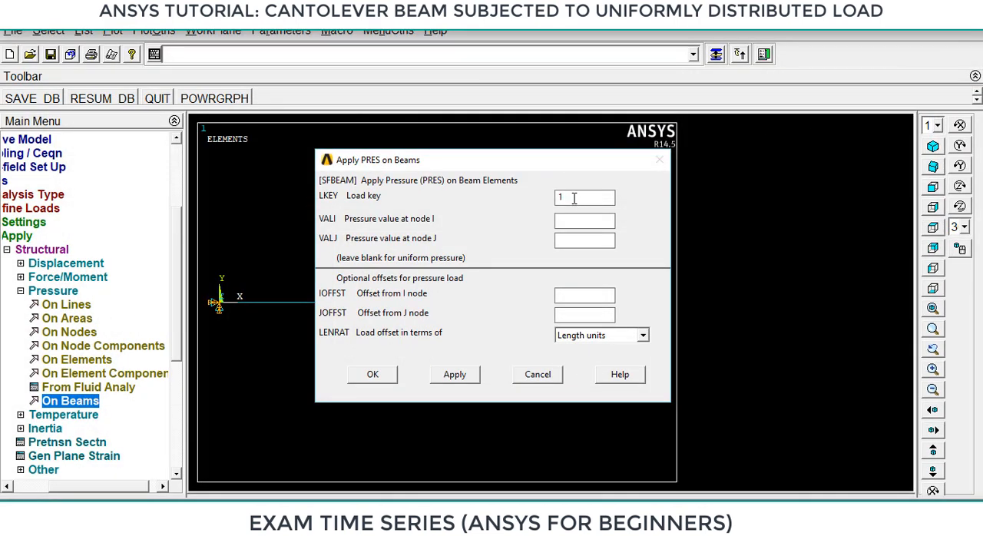
Apply the beam pressure with load key 2 and a value of 20000 at nodes I and J, and finish with the load definitions.
text(2)
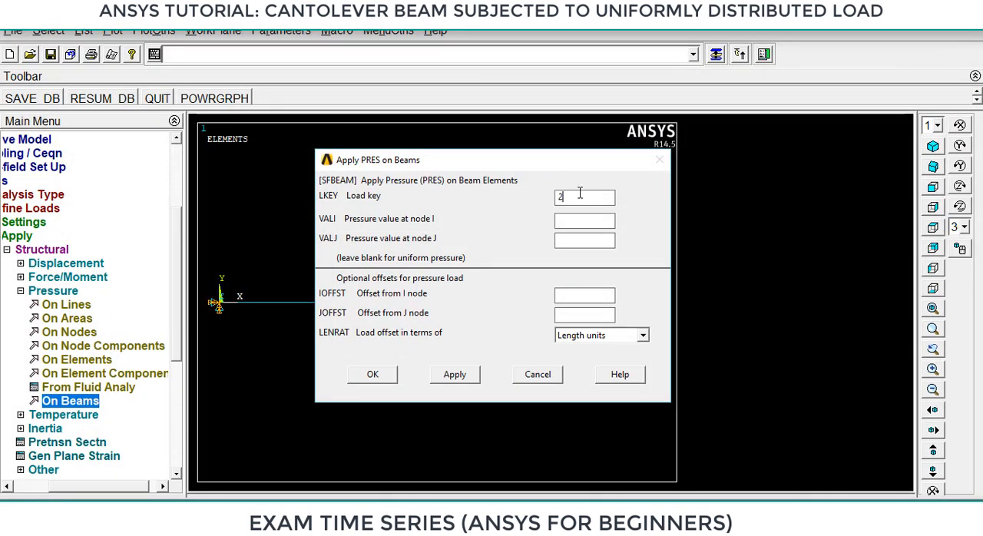
text(20000)
click(583, 239)
text(20000)
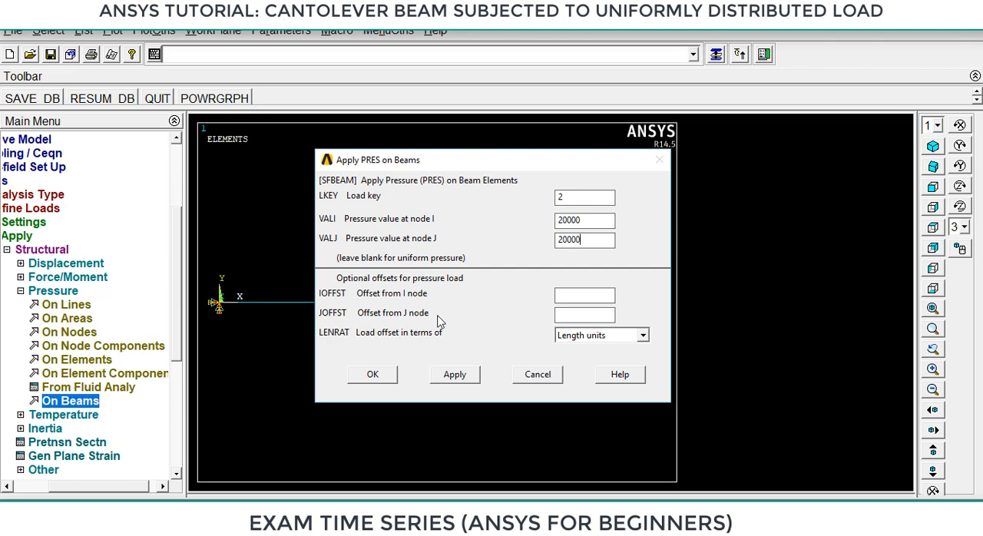
click(376, 376)
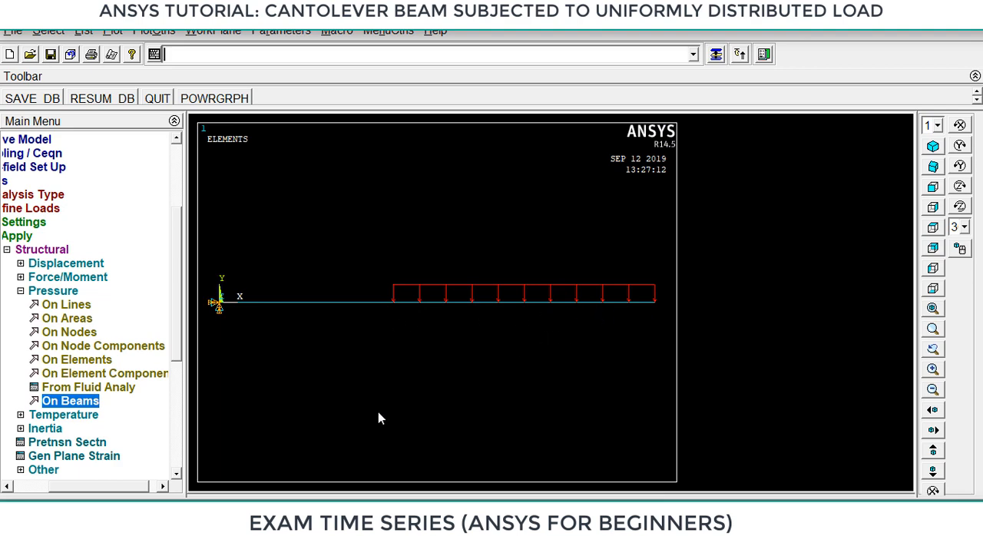
click(21, 292)
click(54, 250)
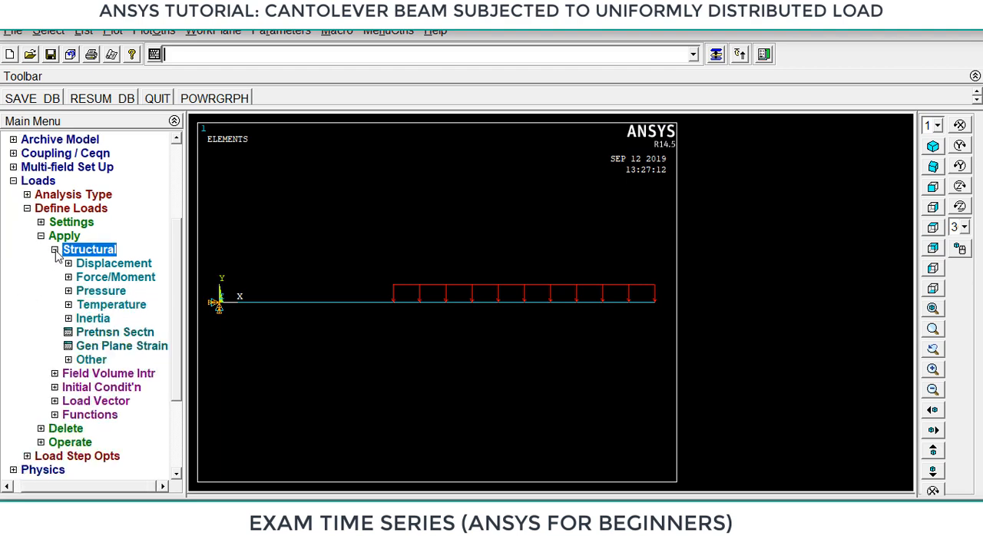
click(49, 236)
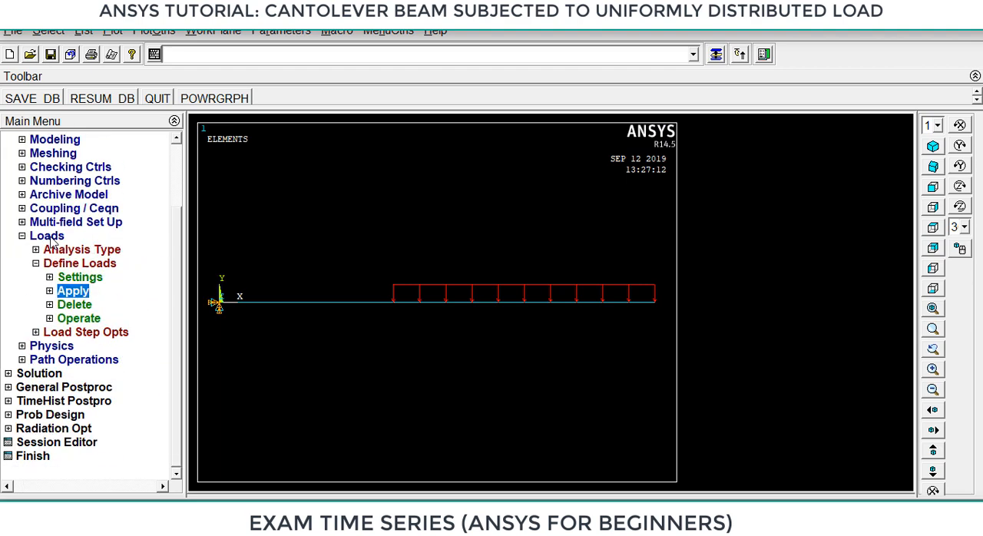
click(22, 236)
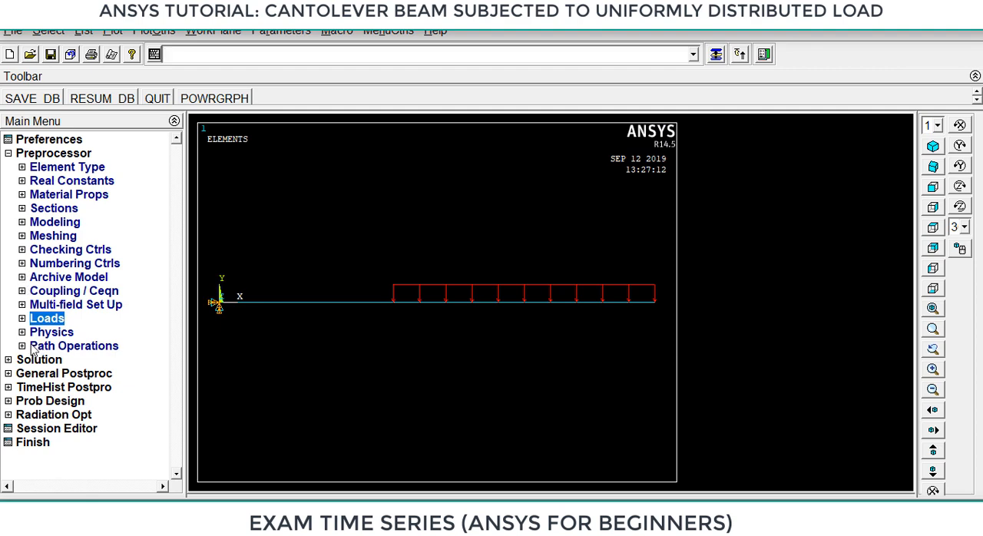
Solve the current load step and dismiss the completion note.
click(8, 361)
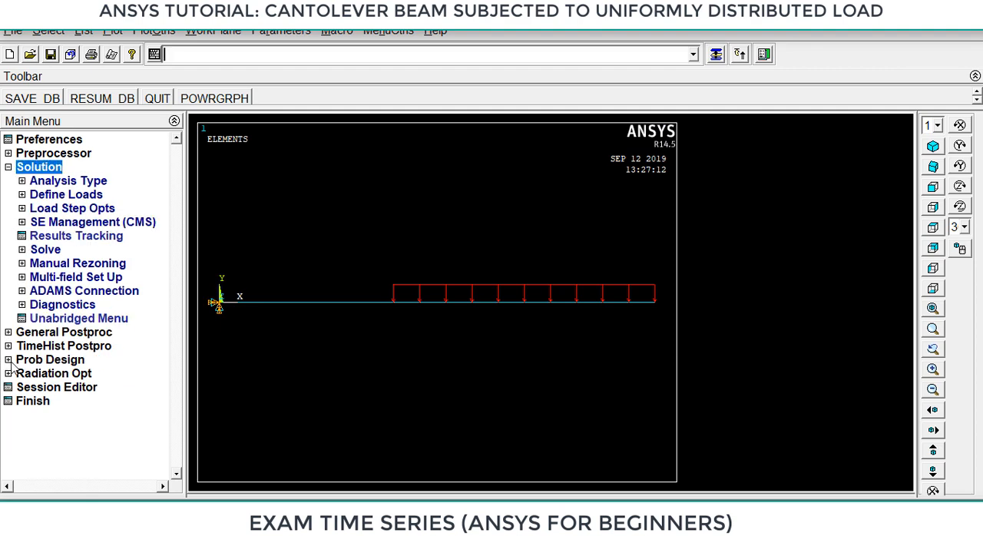
click(46, 250)
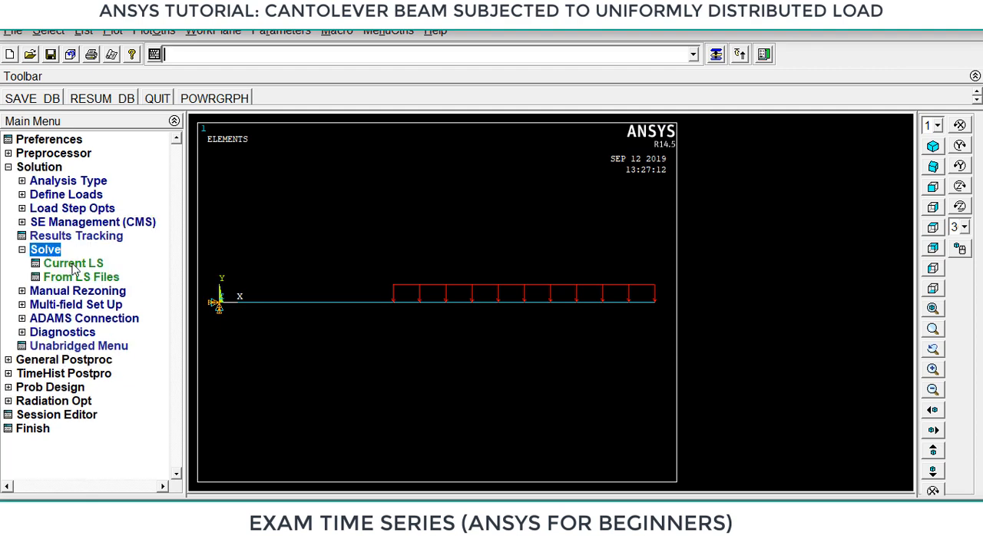
click(74, 265)
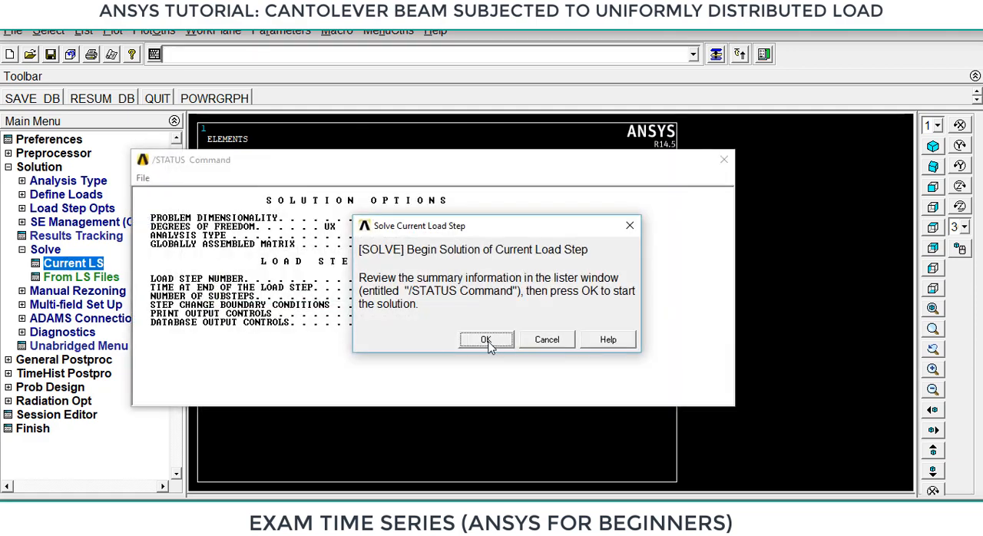
click(486, 339)
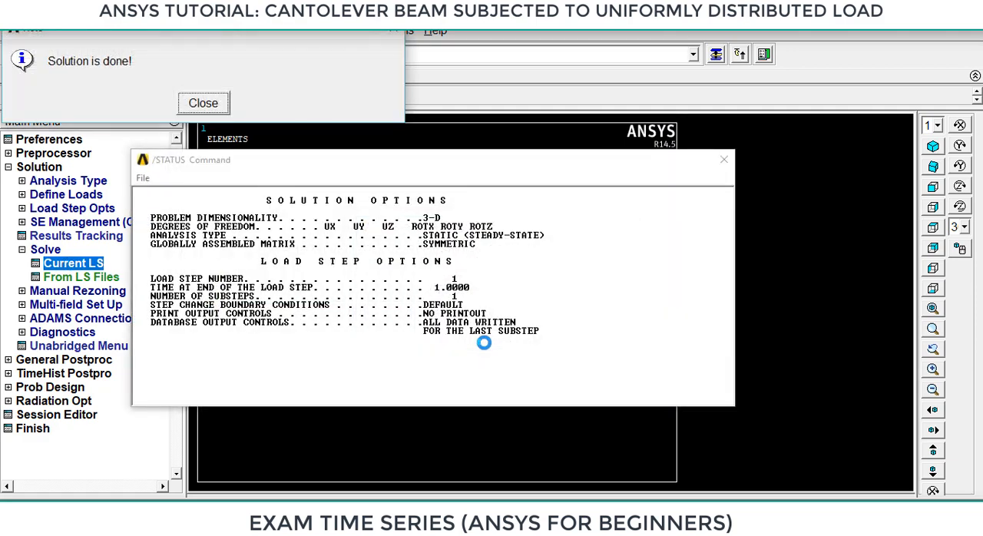
click(202, 105)
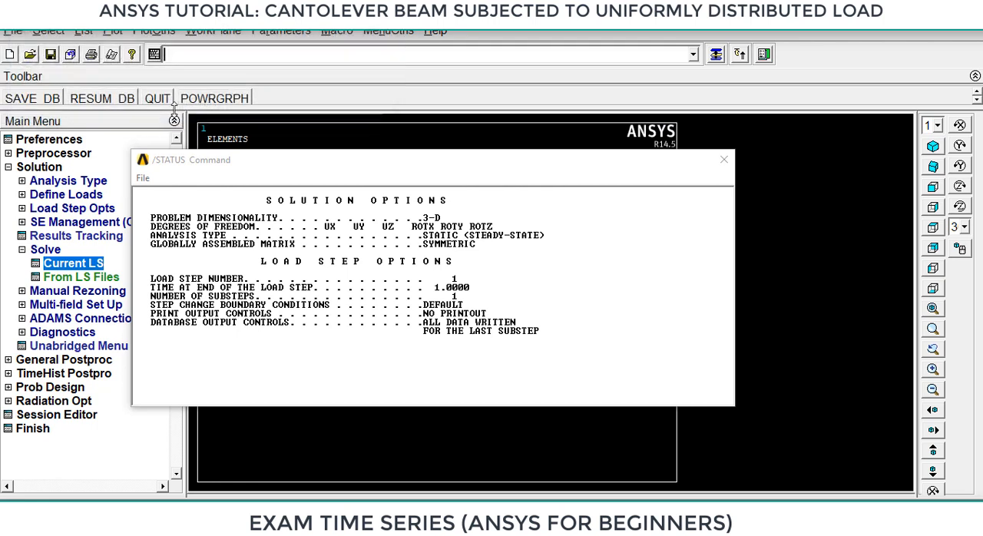
Save the database, close the solution status listing and collapse the Solve options.
click(33, 102)
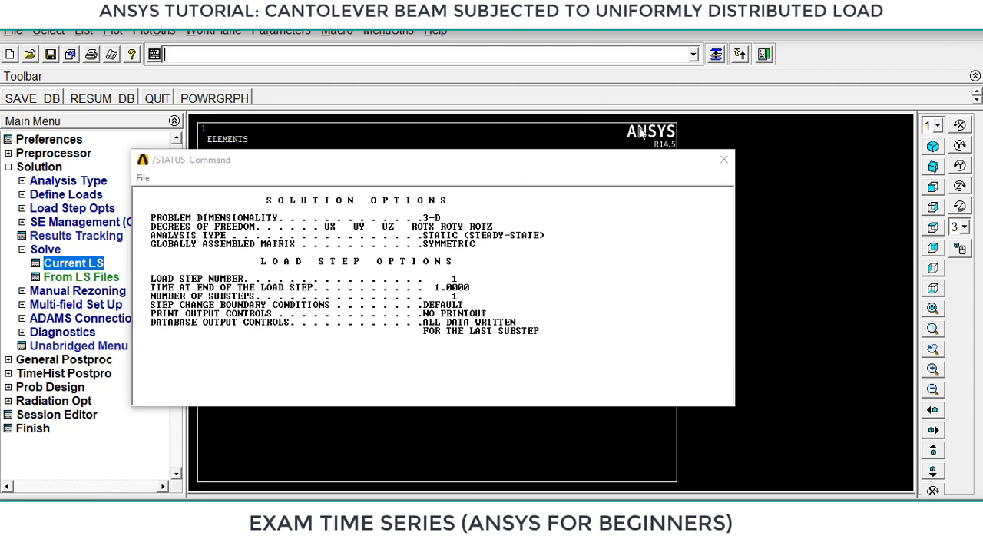
click(723, 160)
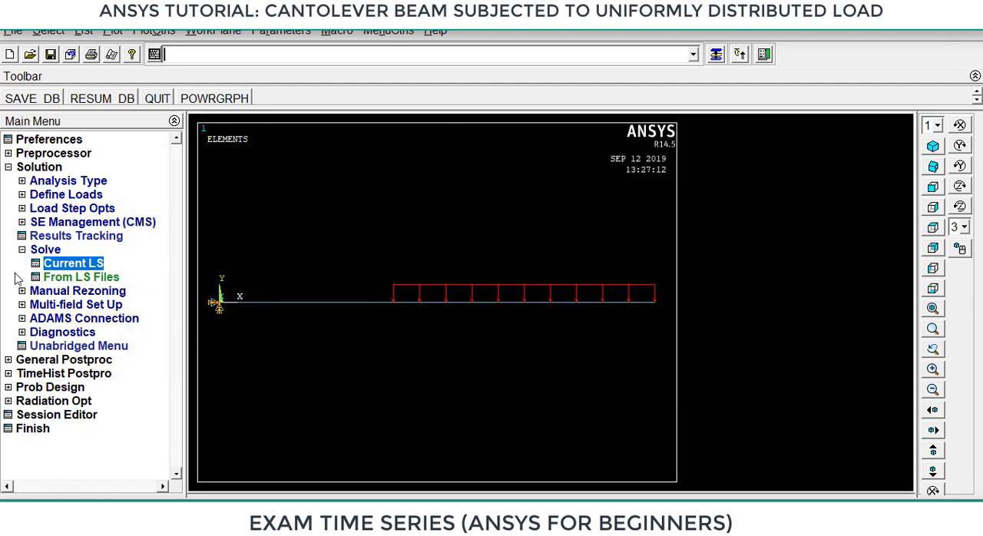
click(30, 252)
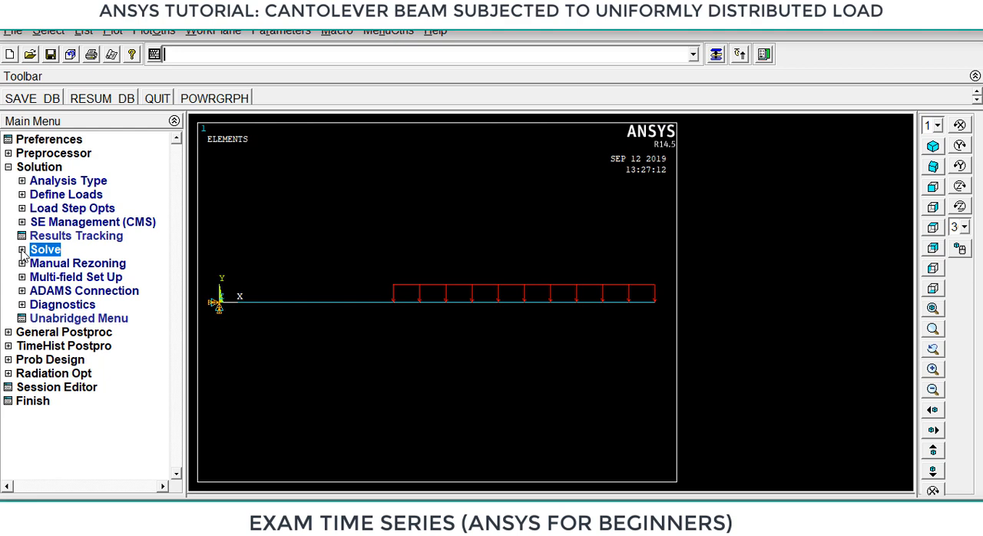
Plot the beam's deformed shape together with the undeformed shape in General Postproc.
click(9, 333)
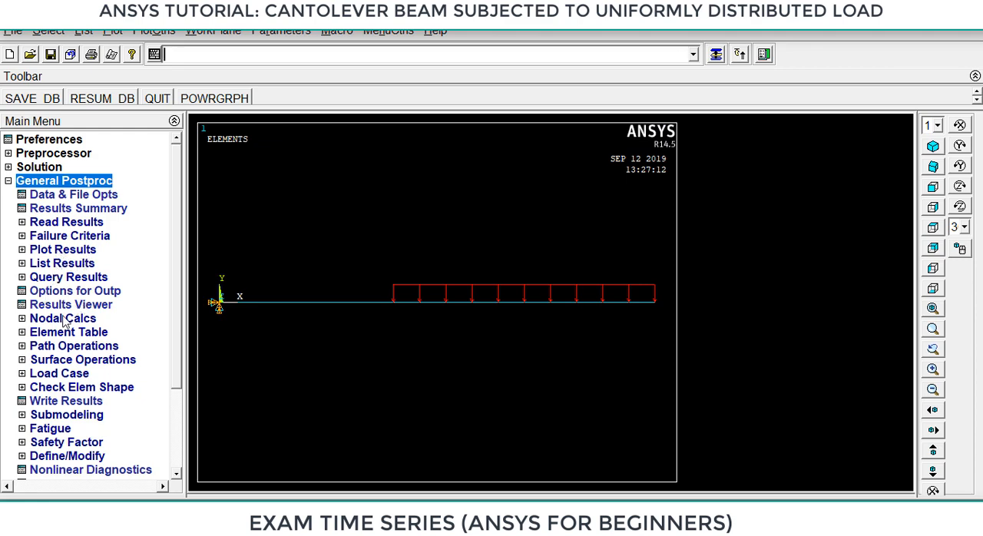
click(65, 252)
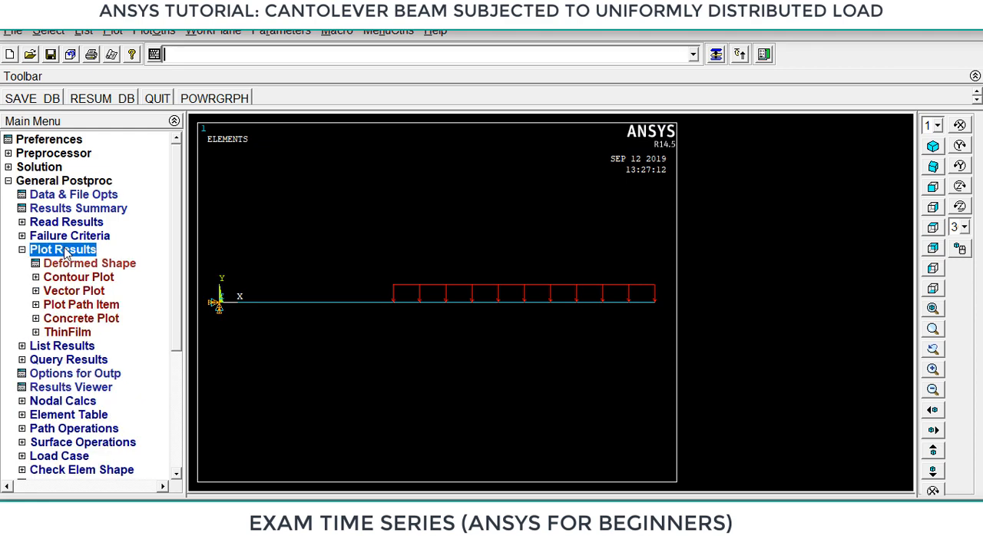
double_click(91, 264)
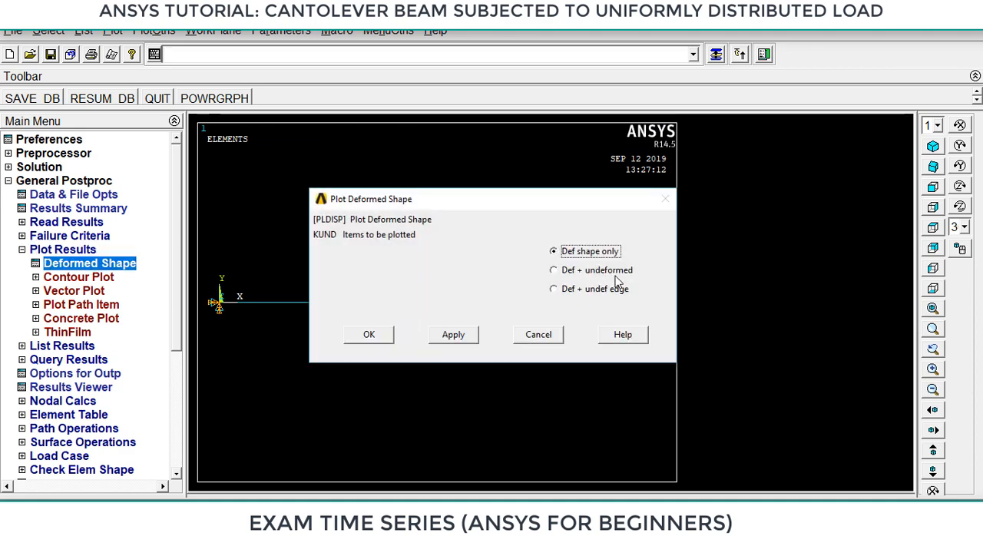
click(591, 272)
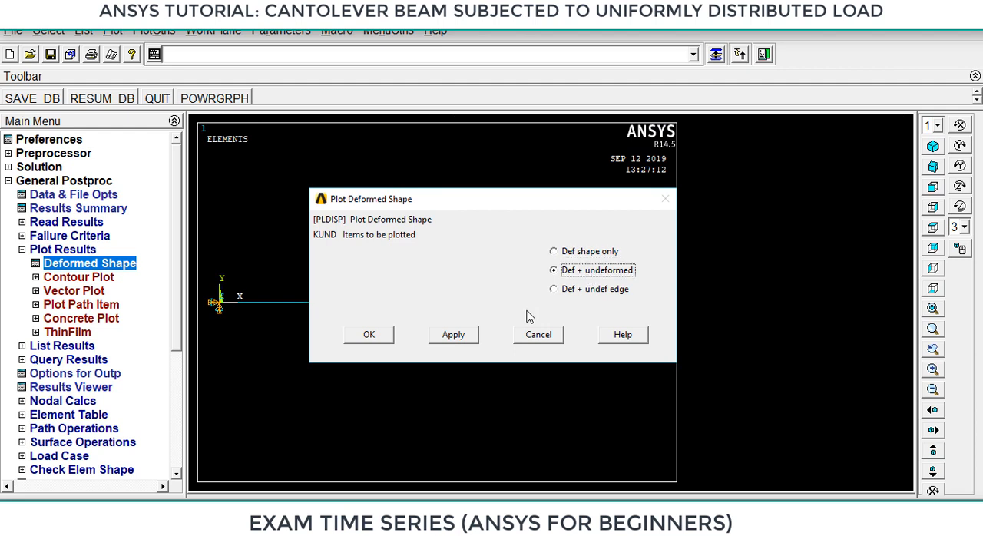
click(369, 334)
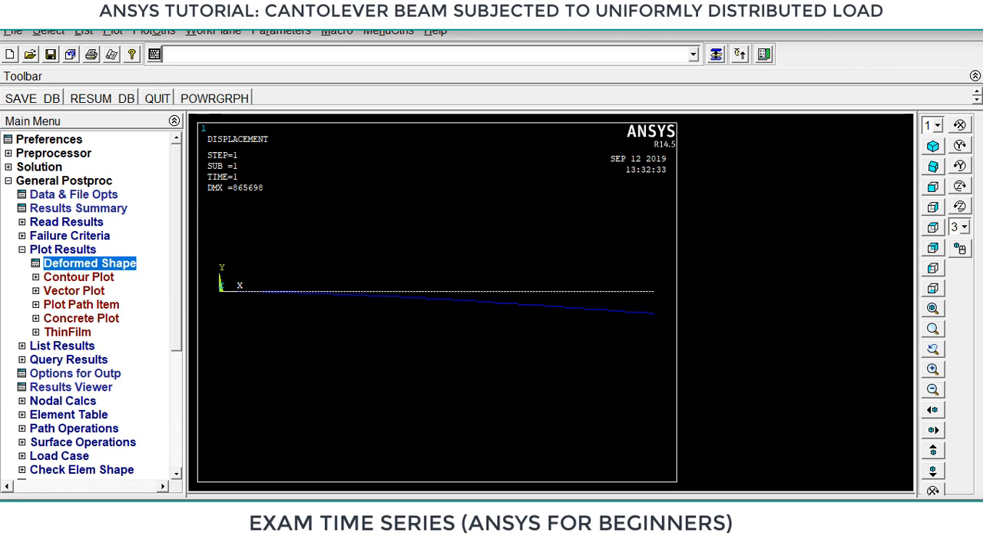
Switch to the cantilever with udl.pptx presentation and review the general ANSYS steps through slide 4.
mouse_move(655, 528)
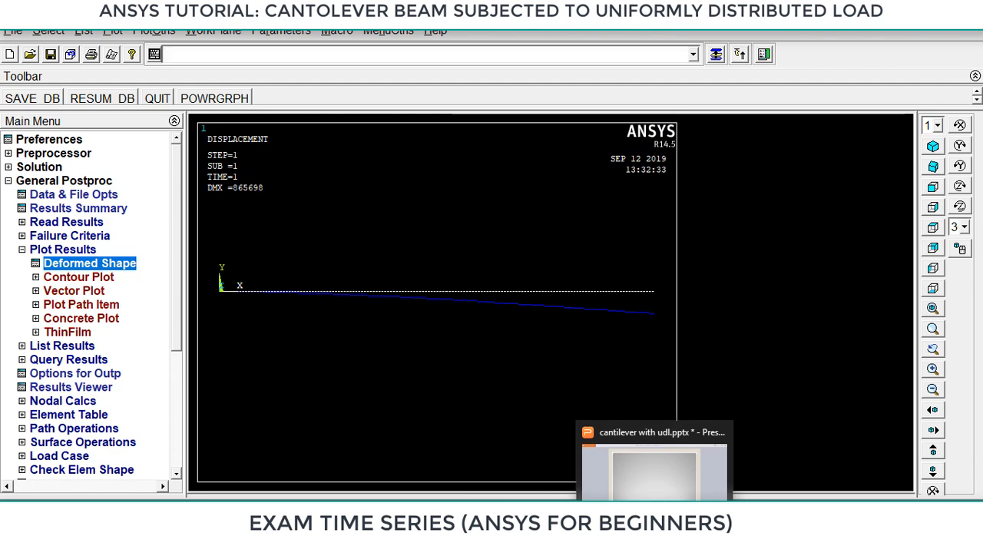
click(654, 529)
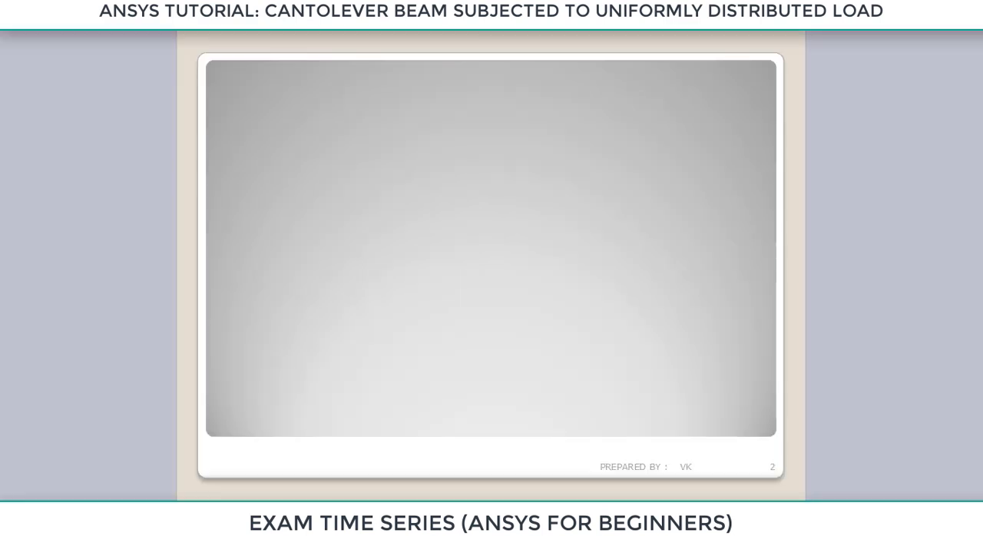
click(483, 370)
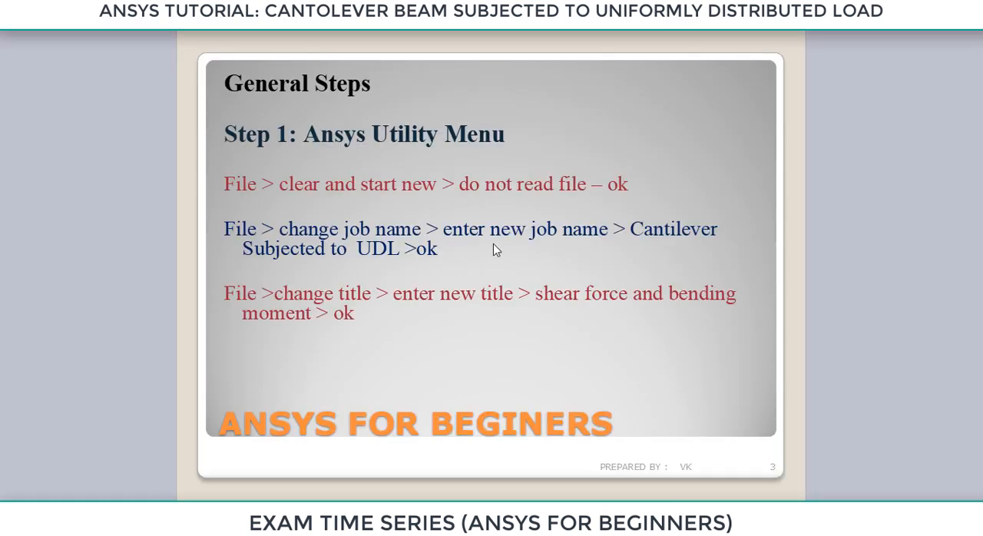
click(507, 307)
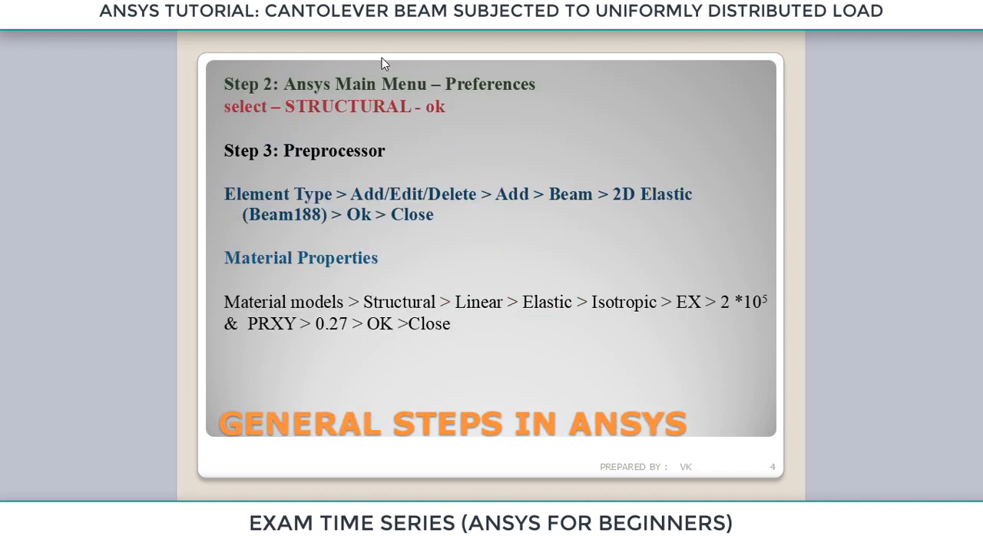
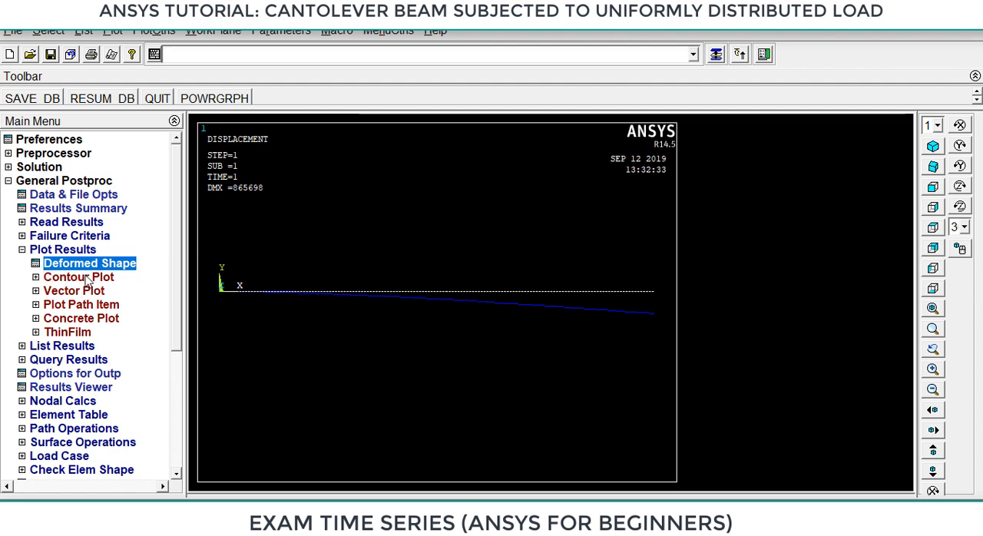
Plot the nodal solution contour of the displacement vector sum for the beam, showing the deformed shape only.
click(76, 279)
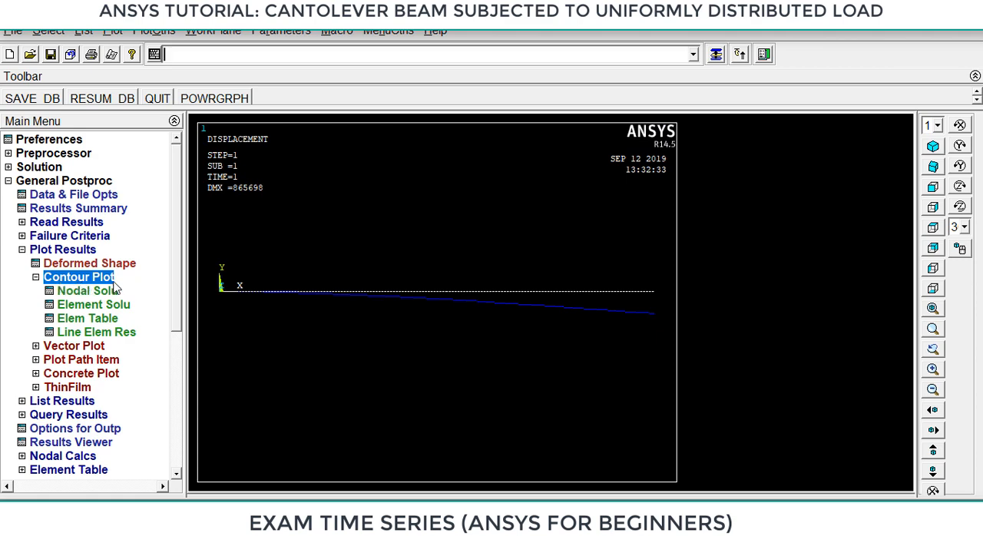
click(90, 292)
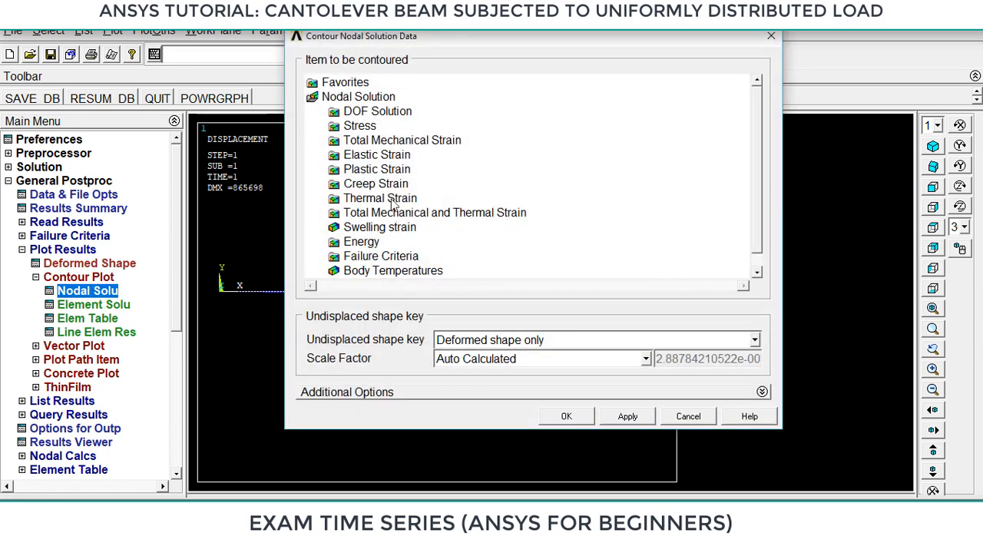
click(377, 112)
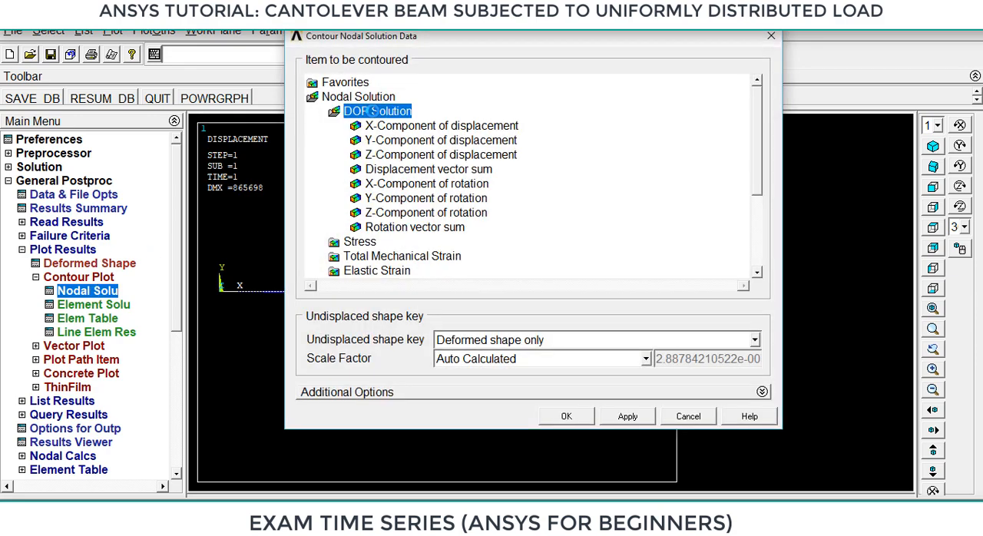
click(430, 169)
click(565, 416)
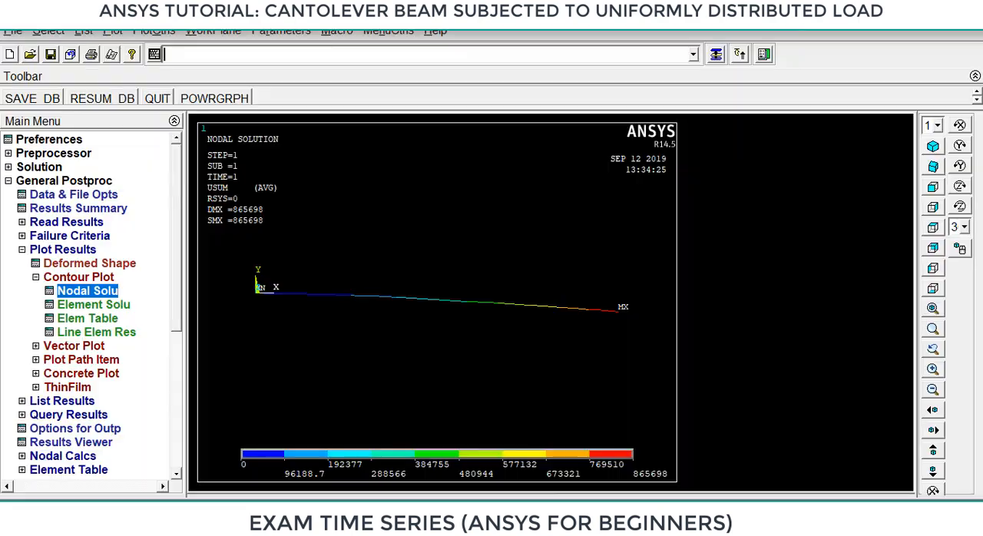
Collapse the plot results options, open the element table definition and bring up its help page with the saved viewer settings.
click(21, 250)
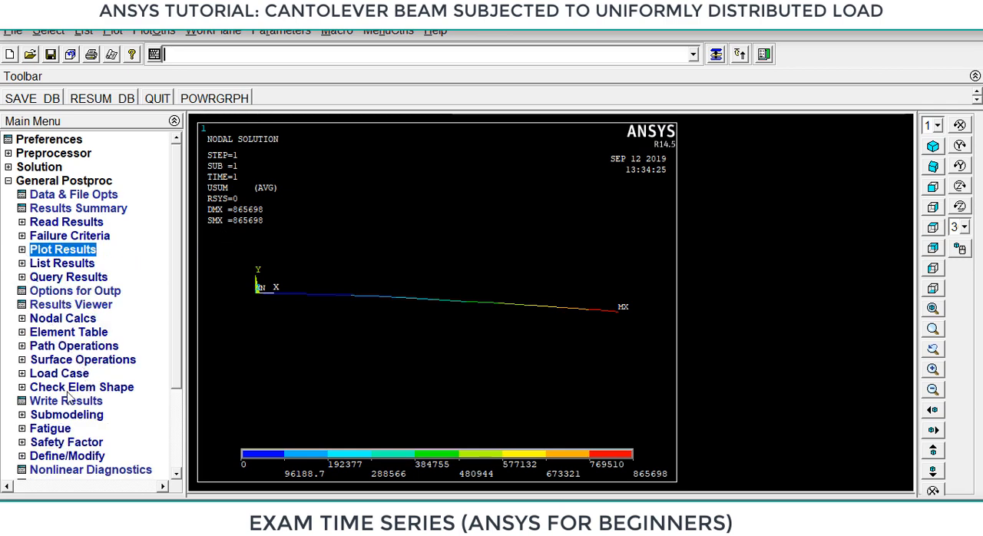
click(84, 335)
click(89, 347)
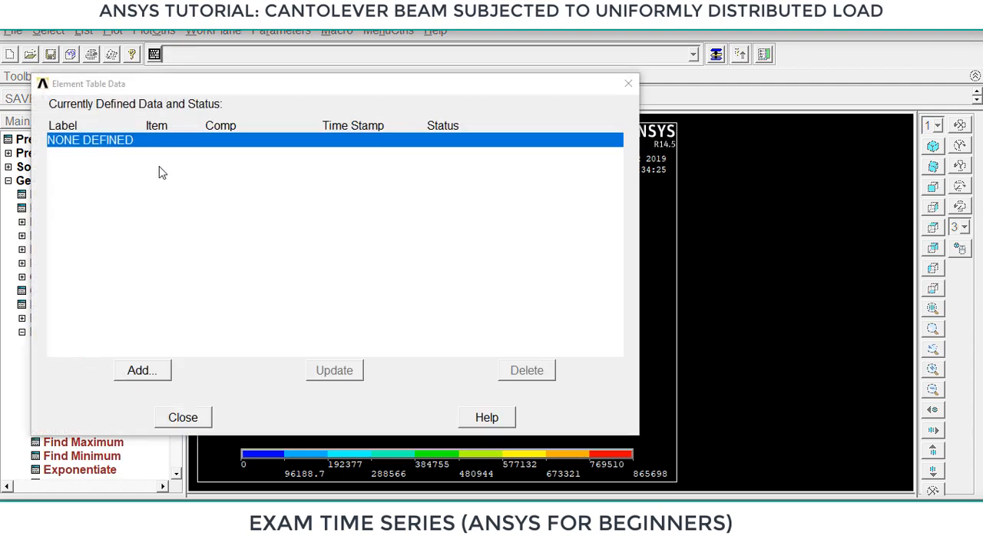
click(156, 370)
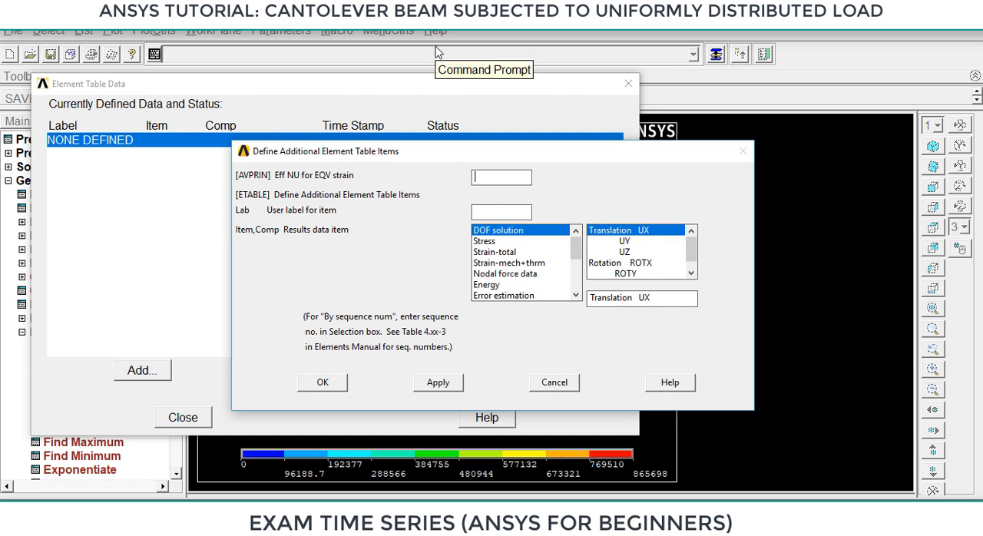
key(Escape)
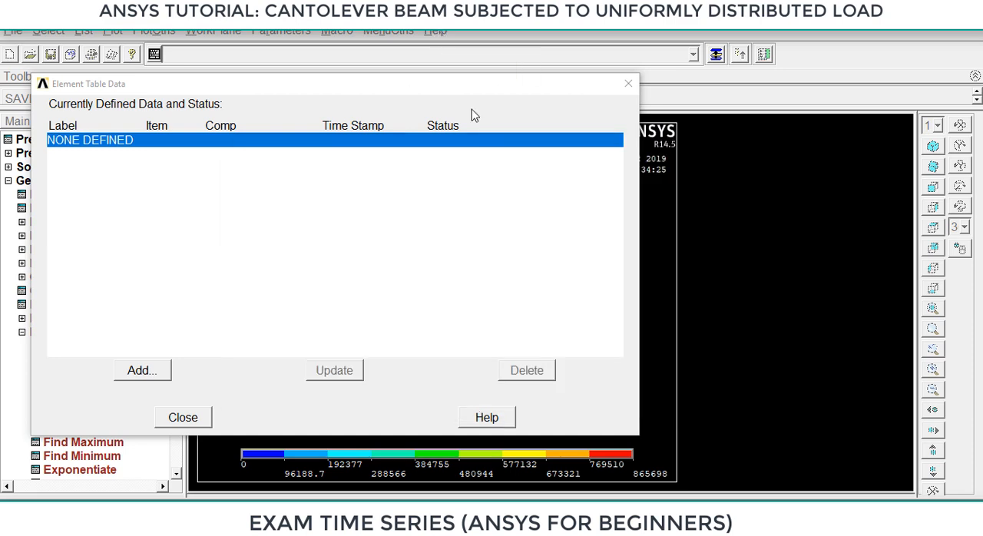
click(488, 418)
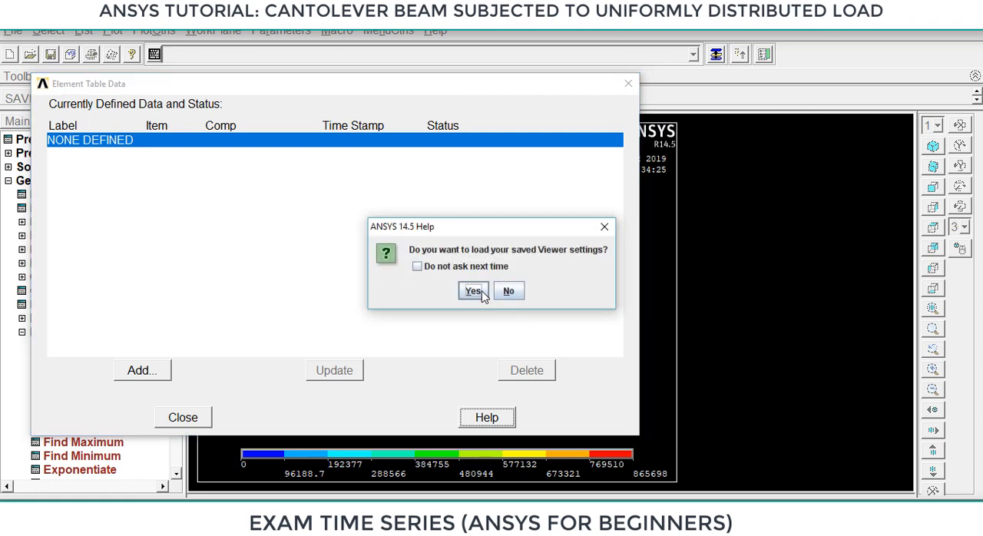
click(473, 291)
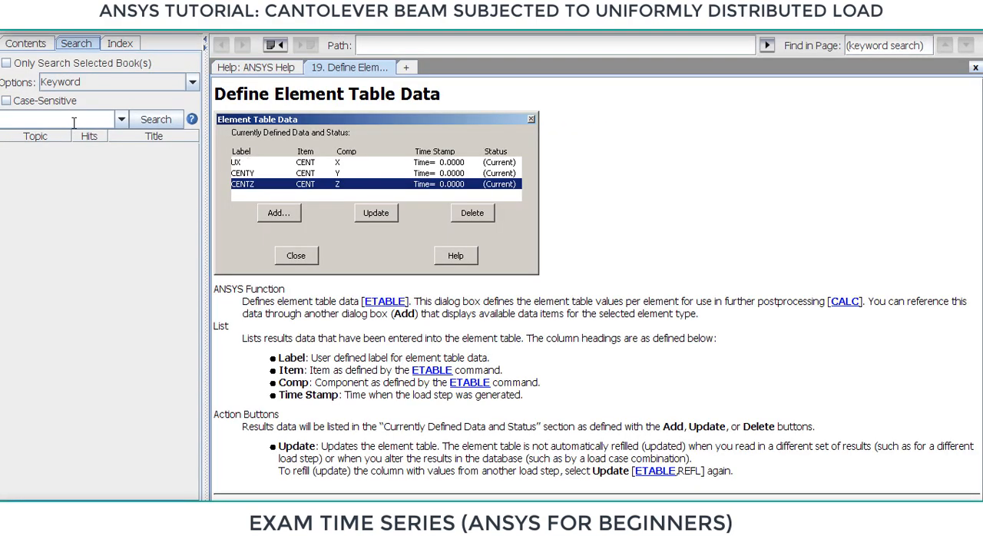
Search the help for beam188 and open the BEAM188 element topic.
click(75, 120)
text(beam 188)
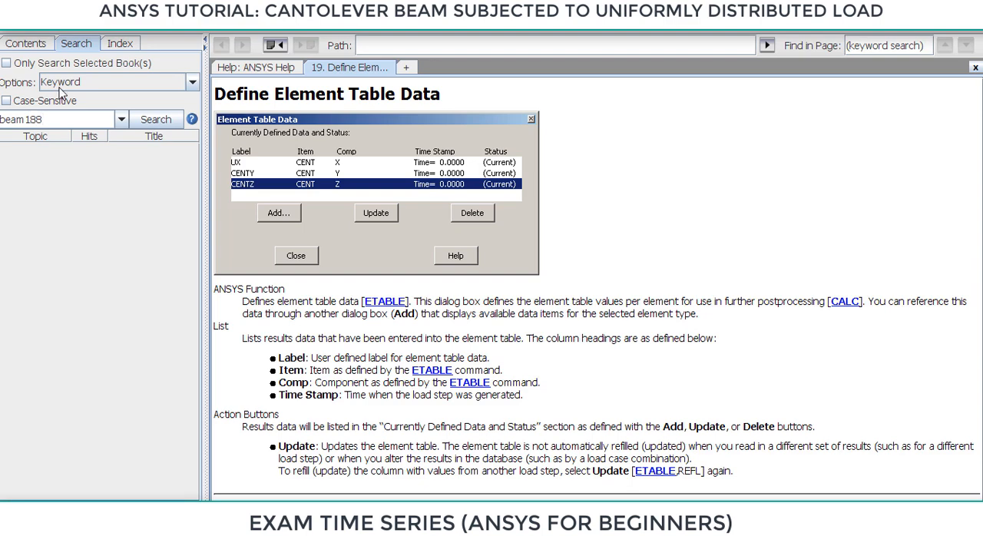
click(165, 120)
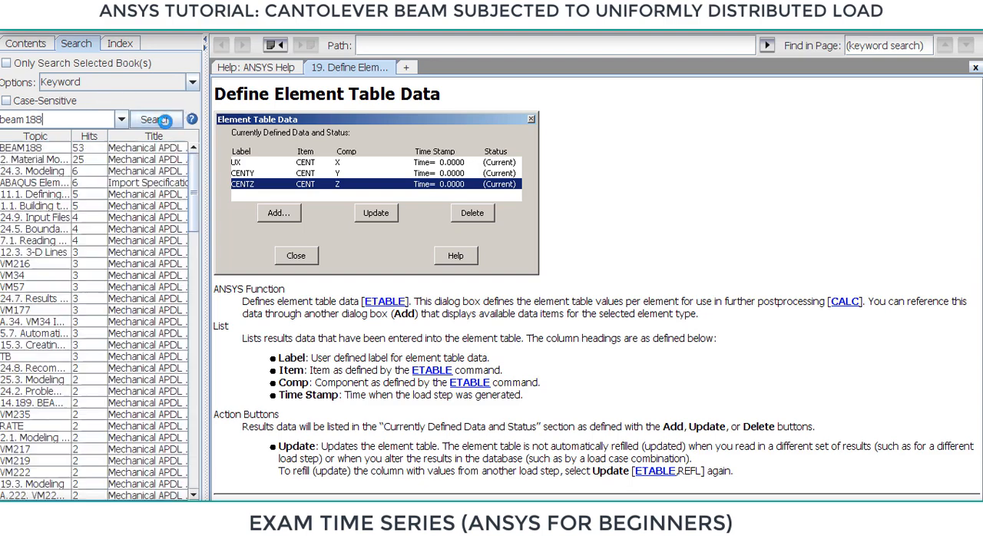
click(24, 150)
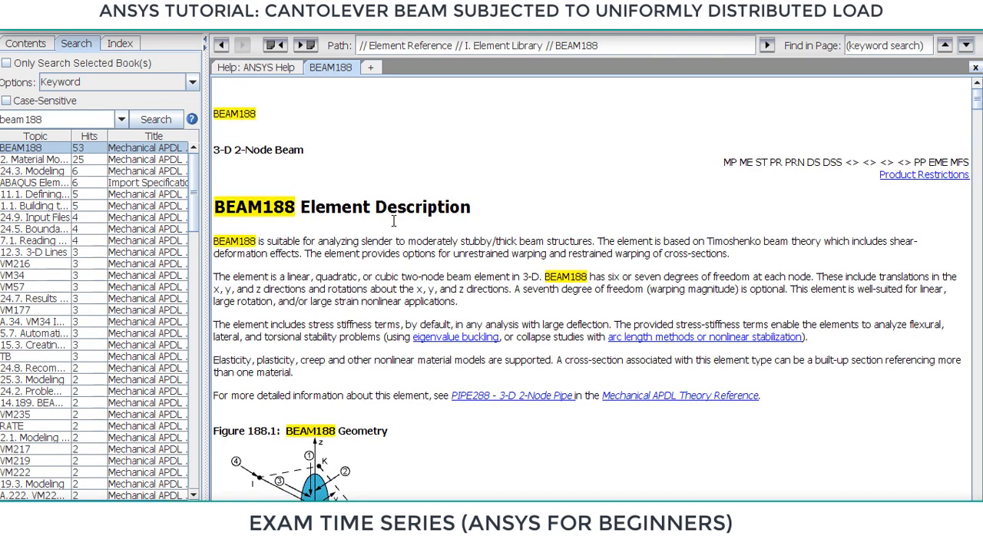
Examine the BEAM188 documentation from the element description and input summary through to Table 188.1, Element Output Definitions.
scroll(489, 208, down, 10)
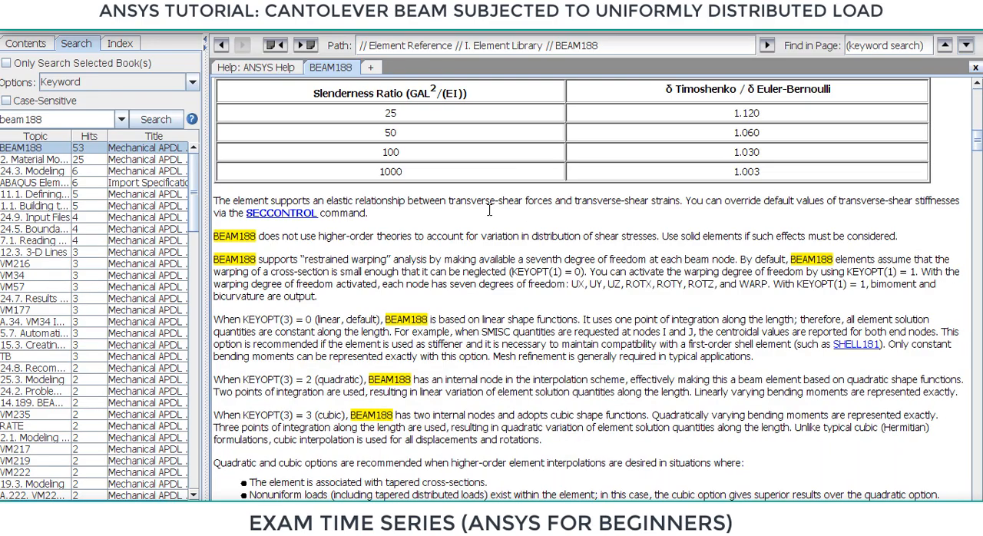
scroll(488, 209, down, 5)
scroll(489, 209, up, 5)
scroll(489, 209, up, 3)
scroll(488, 209, down, 18)
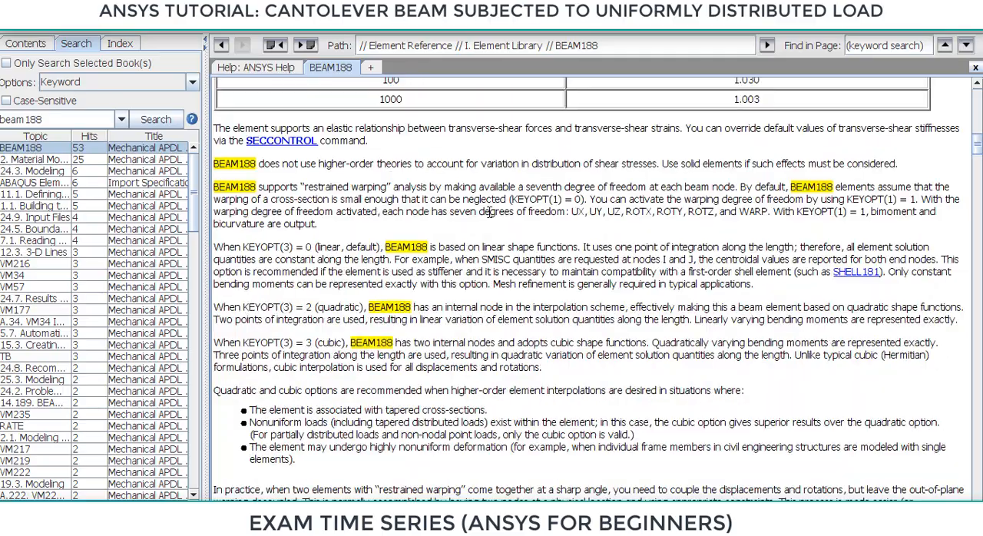
scroll(489, 212, down, 5)
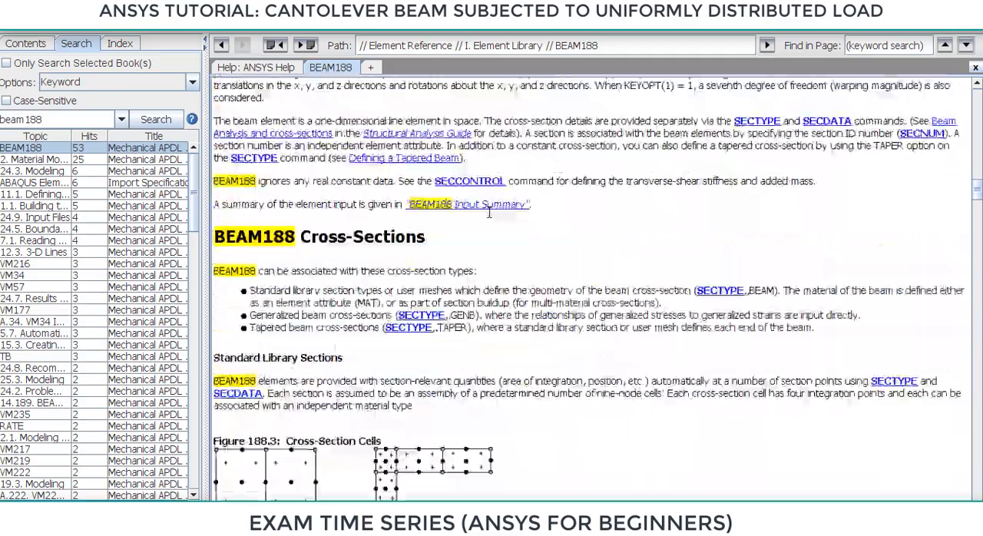
scroll(488, 209, down, 10)
scroll(488, 212, down, 5)
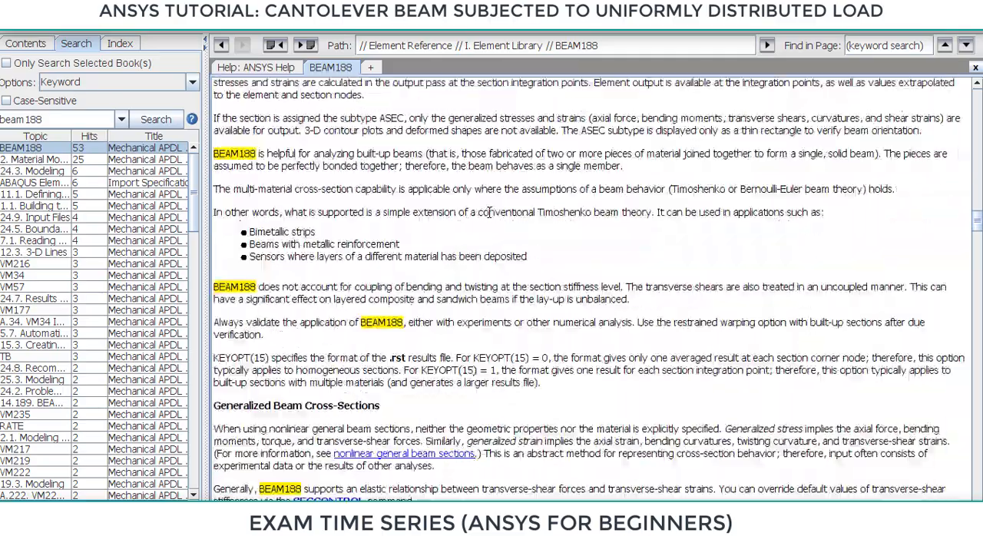
scroll(489, 213, down, 10)
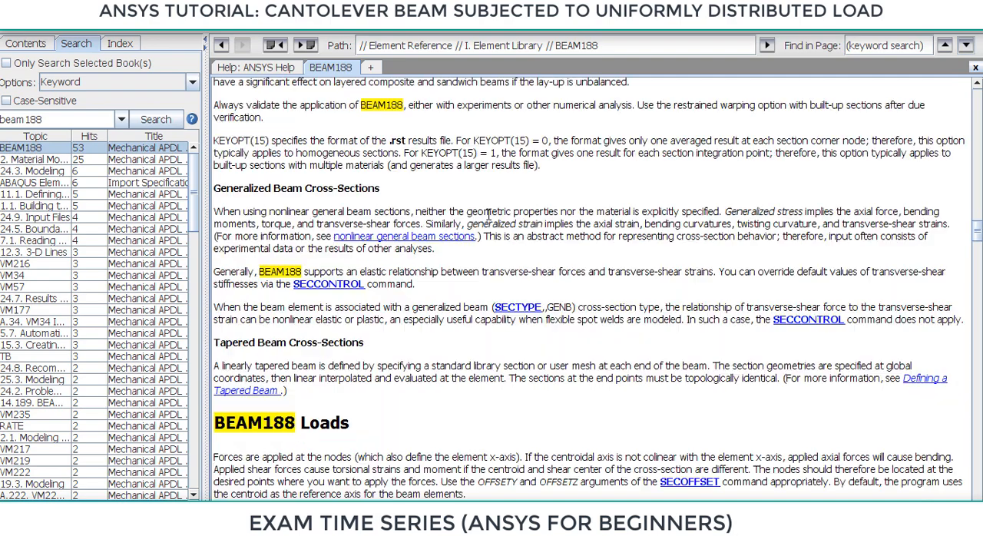
scroll(488, 215, down, 10)
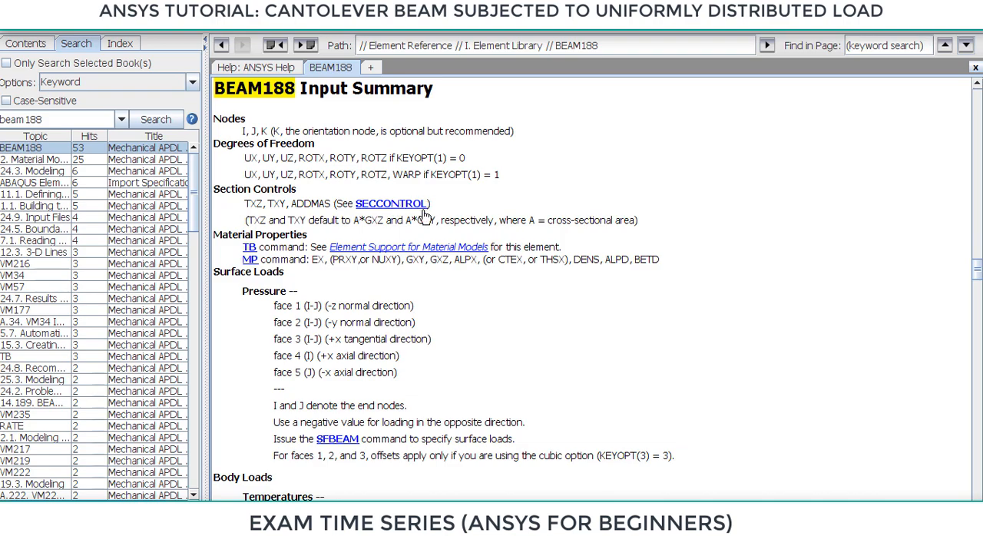
scroll(436, 286, down, 10)
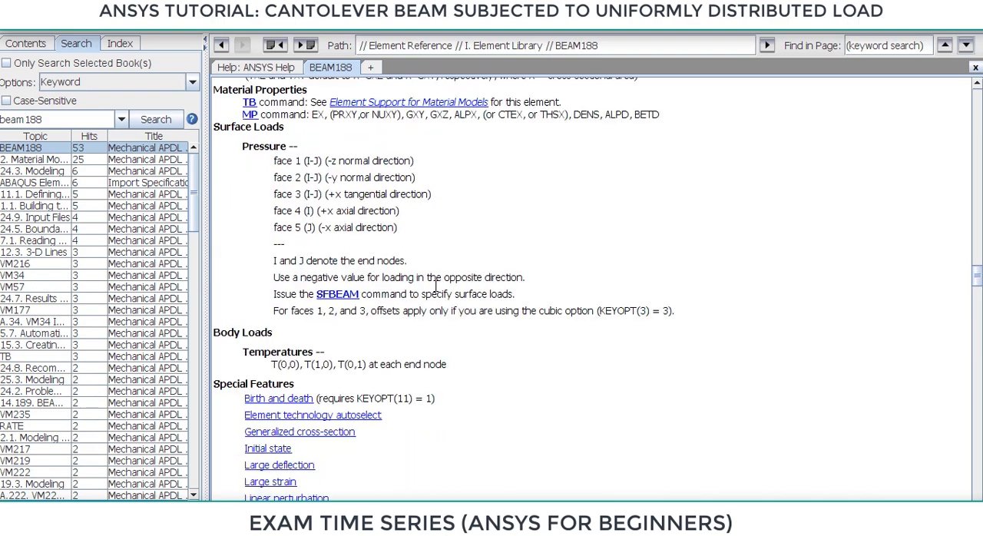
scroll(436, 286, down, 15)
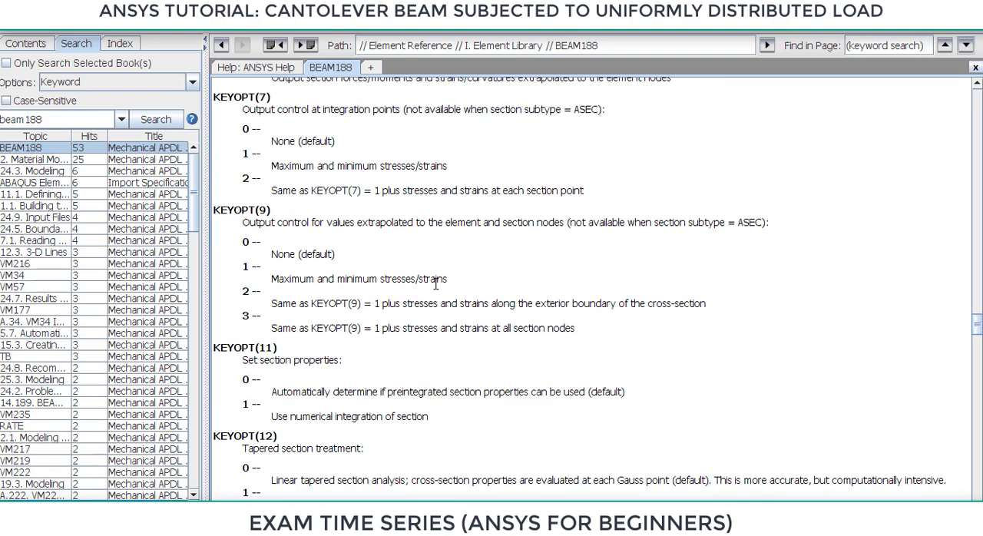
scroll(436, 280, down, 8)
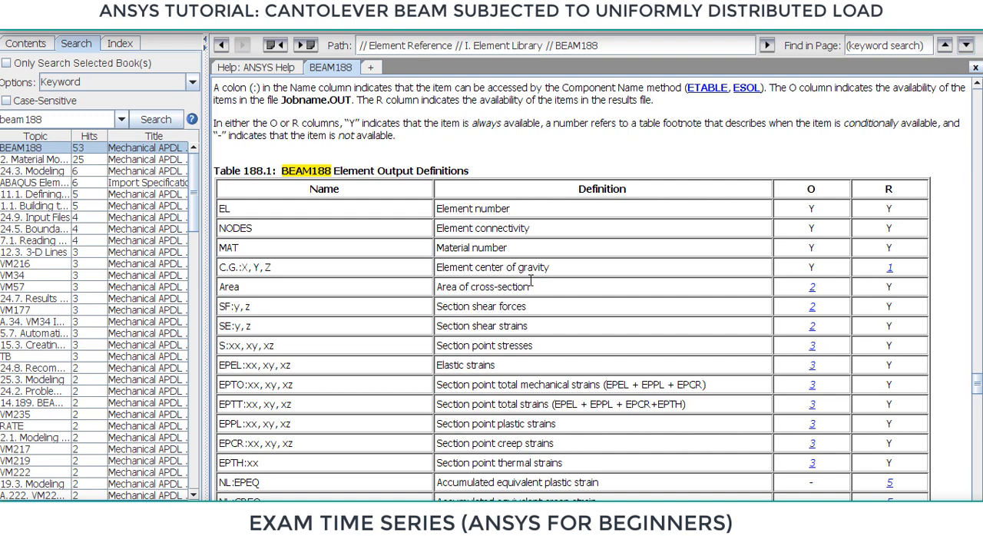
scroll(535, 278, down, 2)
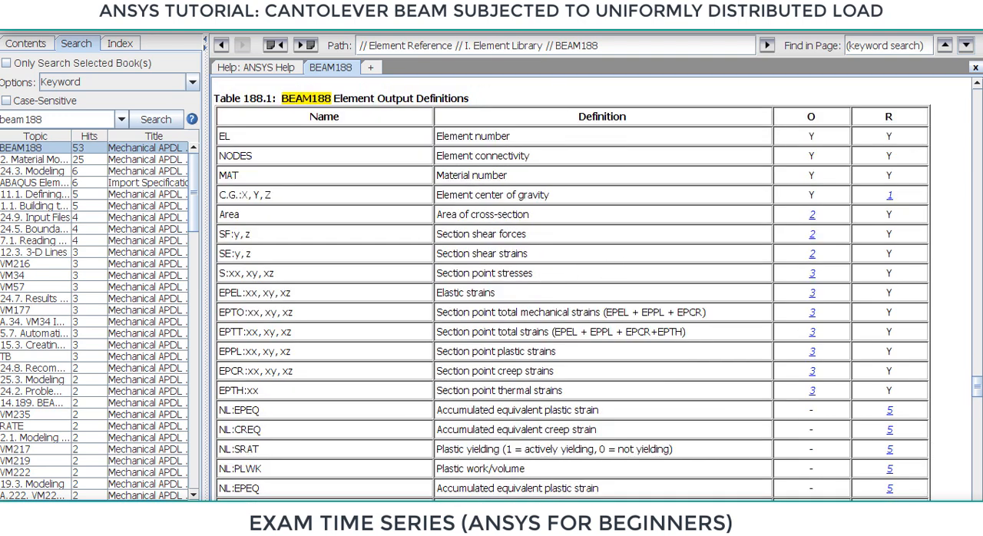
Capture the output definitions table as a screen sketch and mark the Section shear forces entry in red.
key(super+w)
click(838, 282)
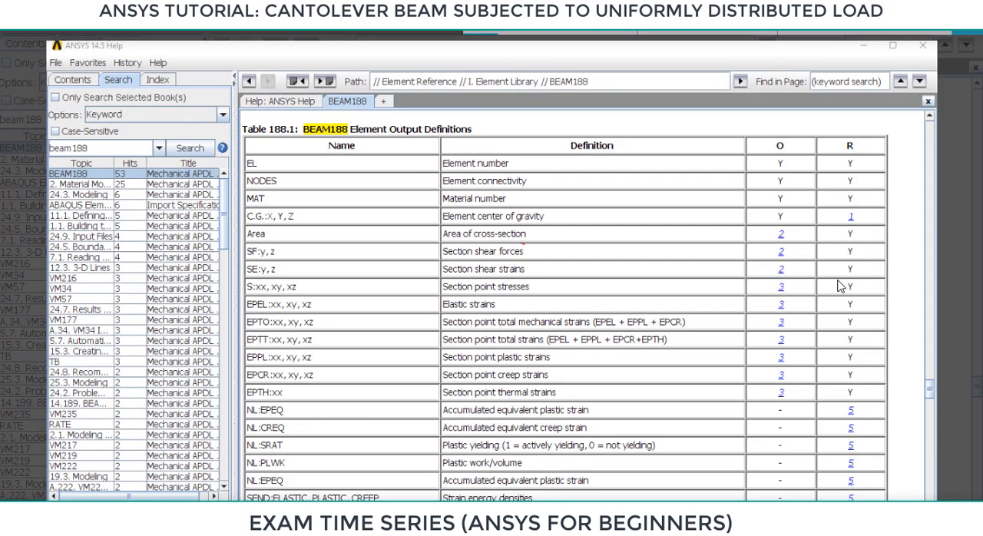
drag(442, 247, 524, 256)
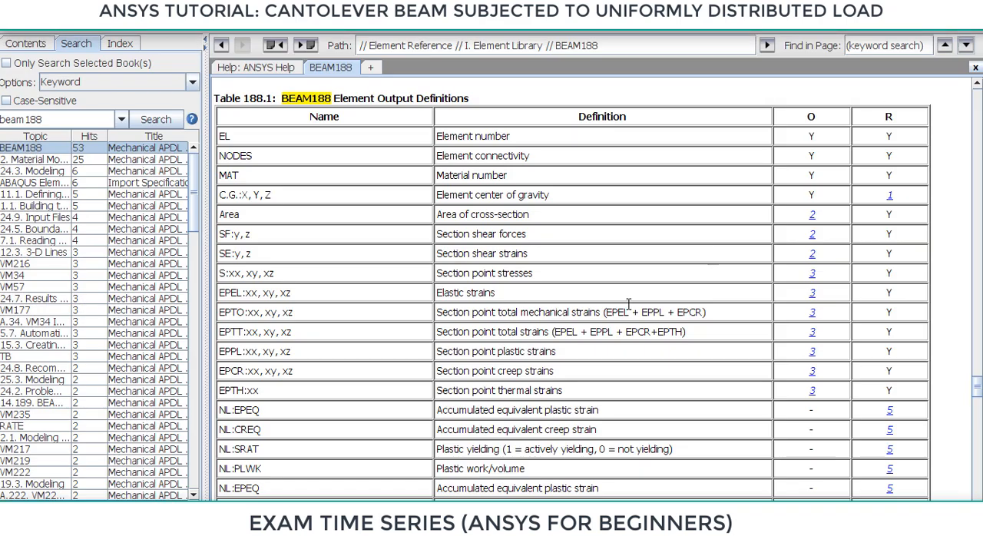
Capture the bending rows of the output definitions table as a screen sketch and circle Bending moments and My, Mz.
scroll(525, 323, down, 3)
scroll(525, 324, down, 2)
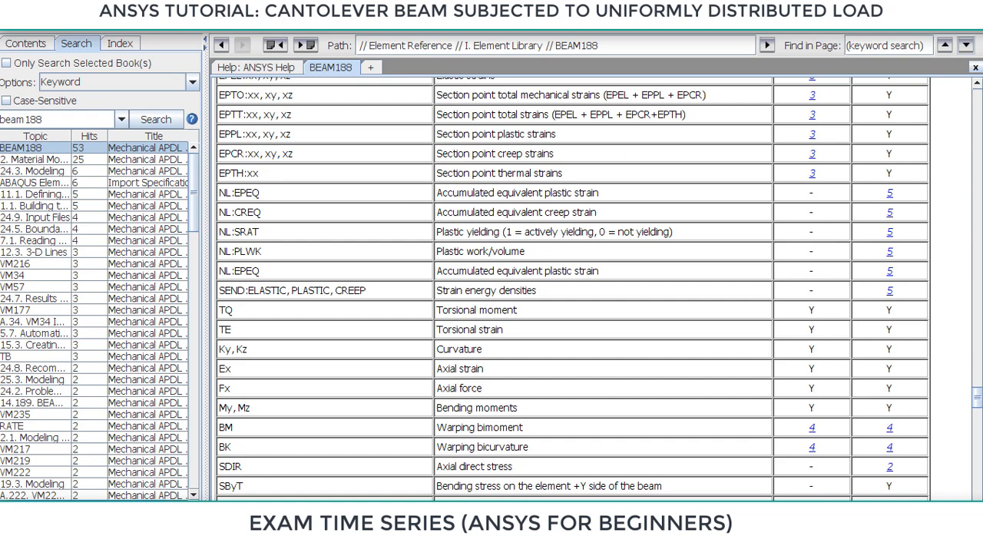
key(super+w)
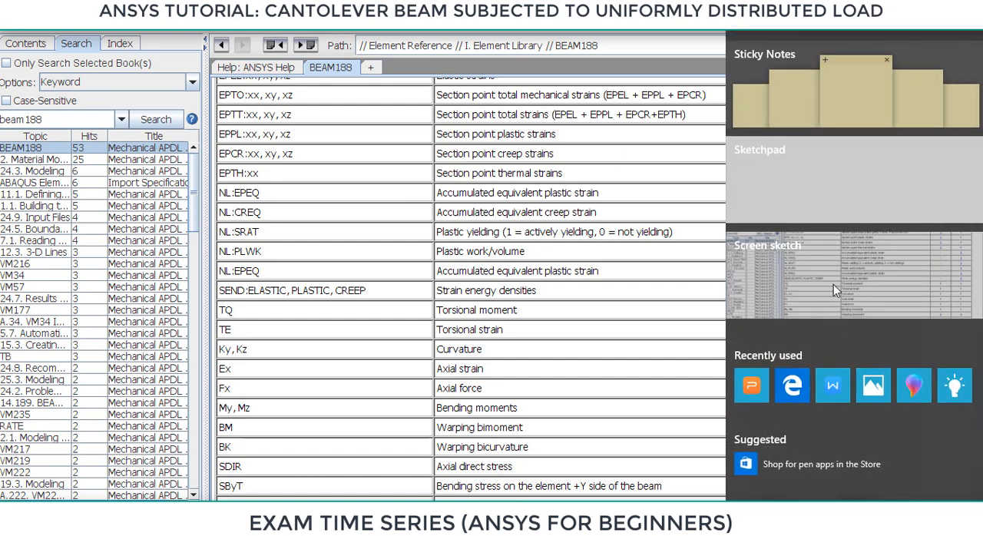
click(833, 272)
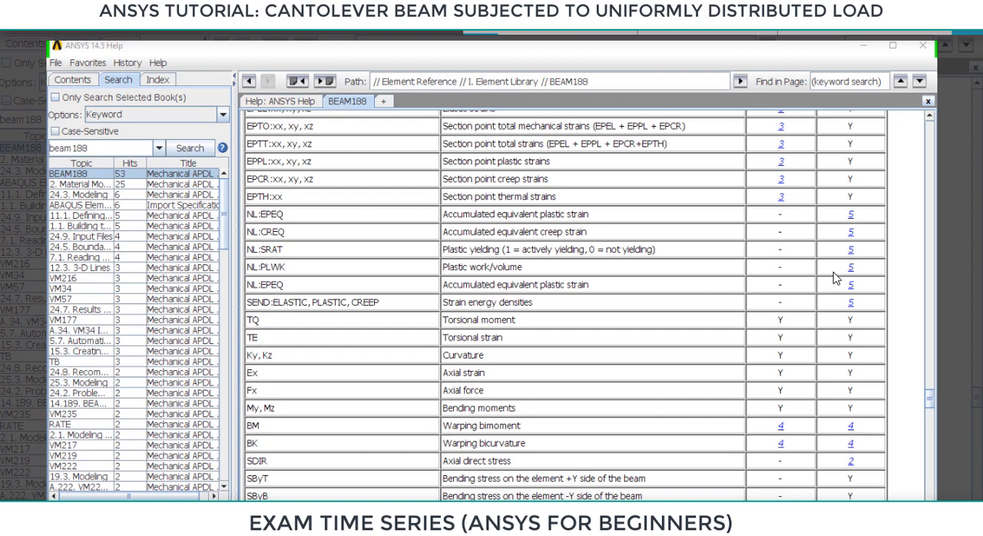
drag(488, 398, 438, 405)
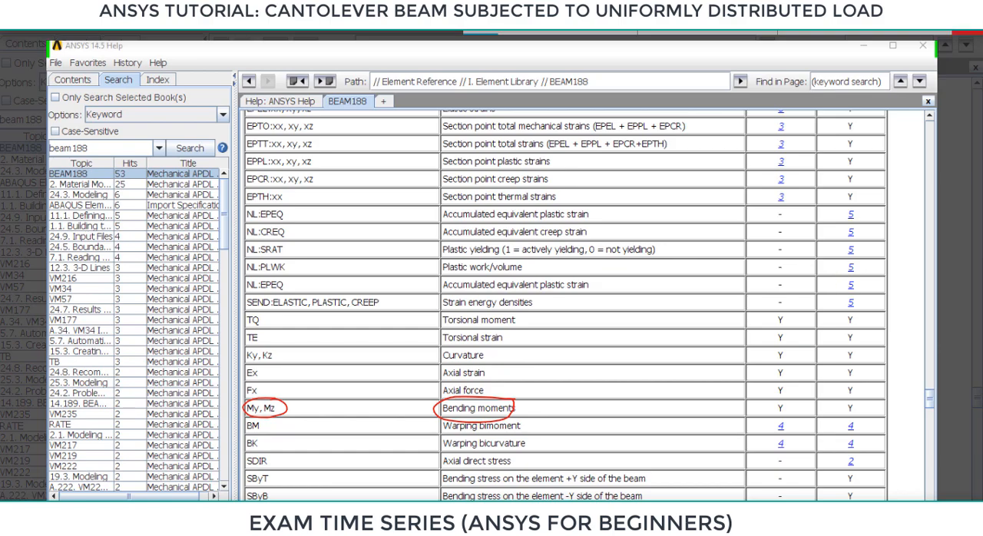
Capture Table 188.2 as a screen sketch, underline Sequence Numbers in its title and box the SFy row.
scroll(523, 267, down, 10)
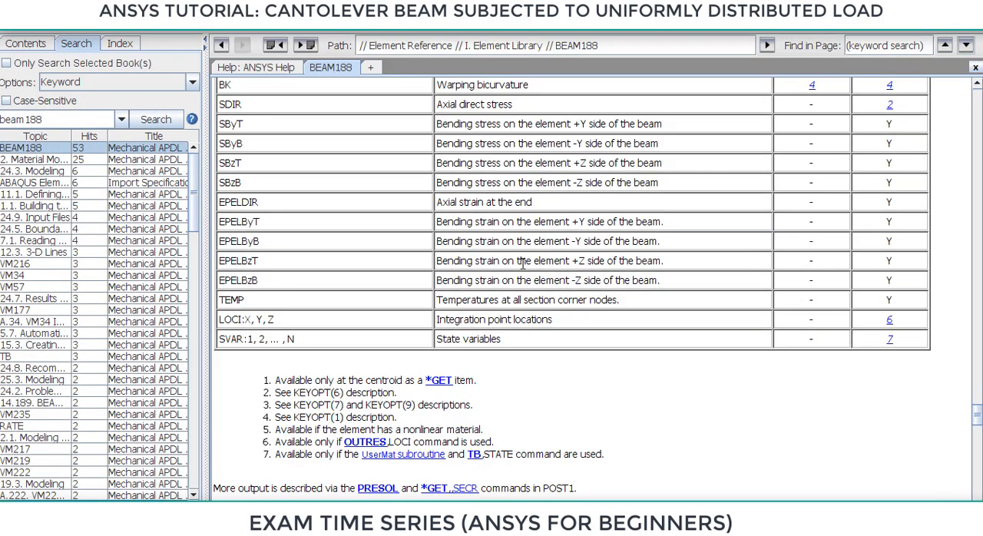
scroll(522, 263, down, 8)
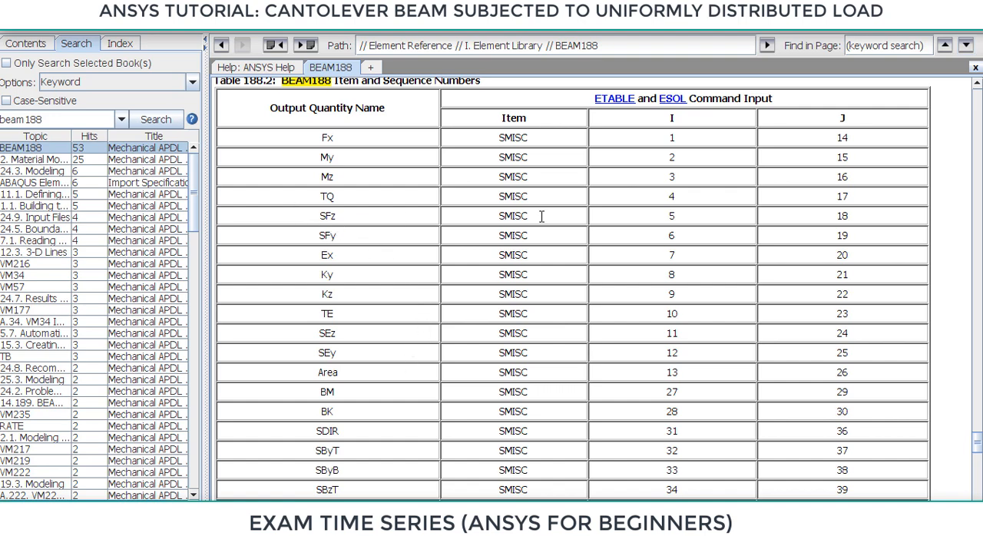
key(super+w)
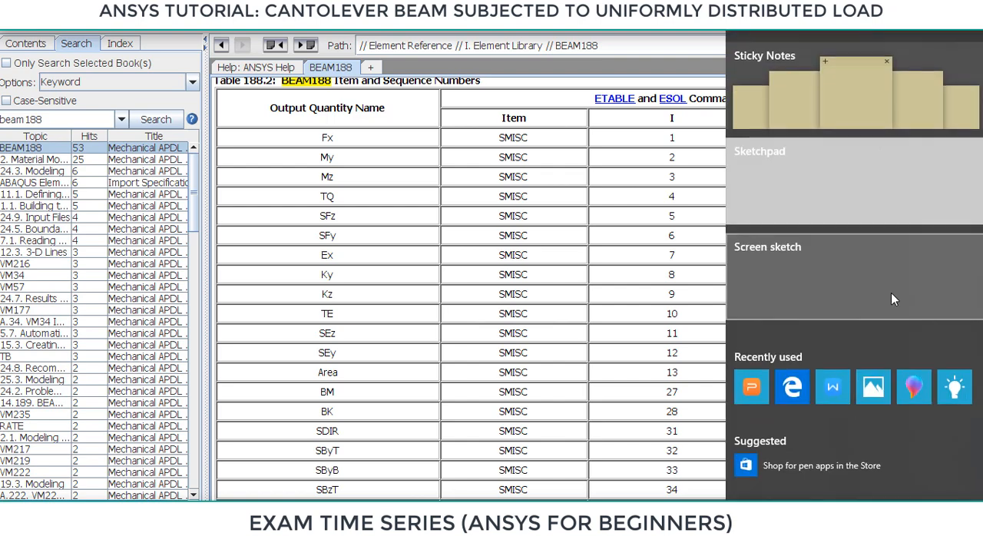
click(826, 265)
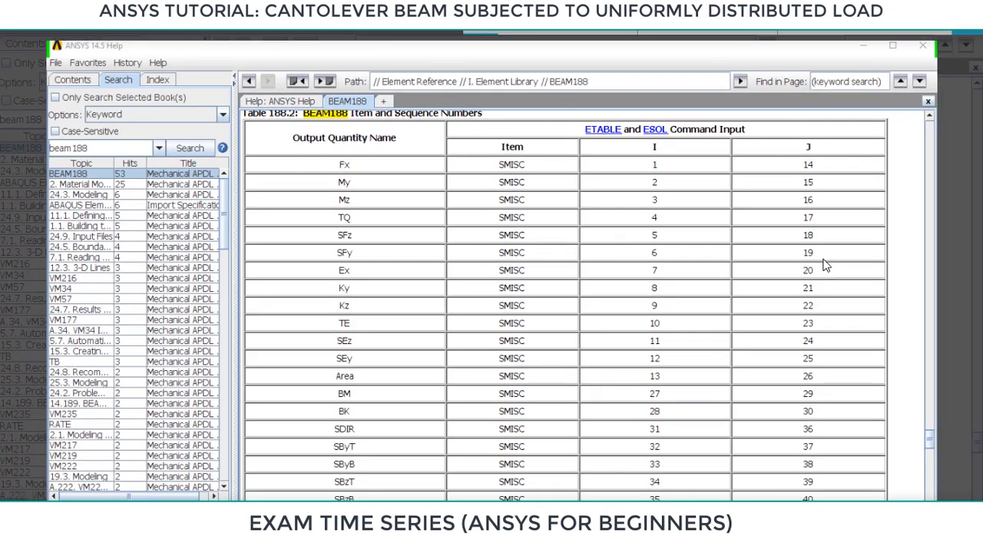
mouse_move(329, 246)
mouse_down()
mouse_move(335, 263)
mouse_move(359, 262)
mouse_up()
drag(392, 120, 480, 120)
mouse_move(329, 244)
mouse_down()
mouse_move(837, 252)
mouse_move(385, 272)
mouse_move(361, 260)
mouse_up()
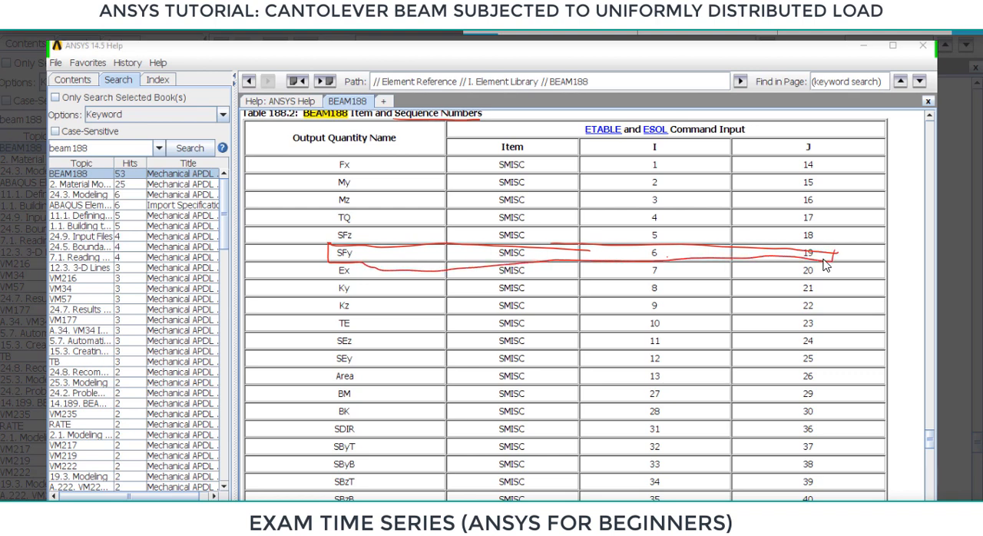
Circle the SFy sequence numbers 6 and 19 and mark the I and J column headings in Table 188.2.
mouse_move(659, 238)
mouse_down()
mouse_move(660, 258)
mouse_move(662, 239)
mouse_up()
mouse_move(811, 244)
mouse_down()
mouse_move(799, 259)
mouse_move(814, 246)
mouse_up()
mouse_move(662, 137)
mouse_down()
mouse_move(647, 136)
mouse_move(664, 140)
mouse_up()
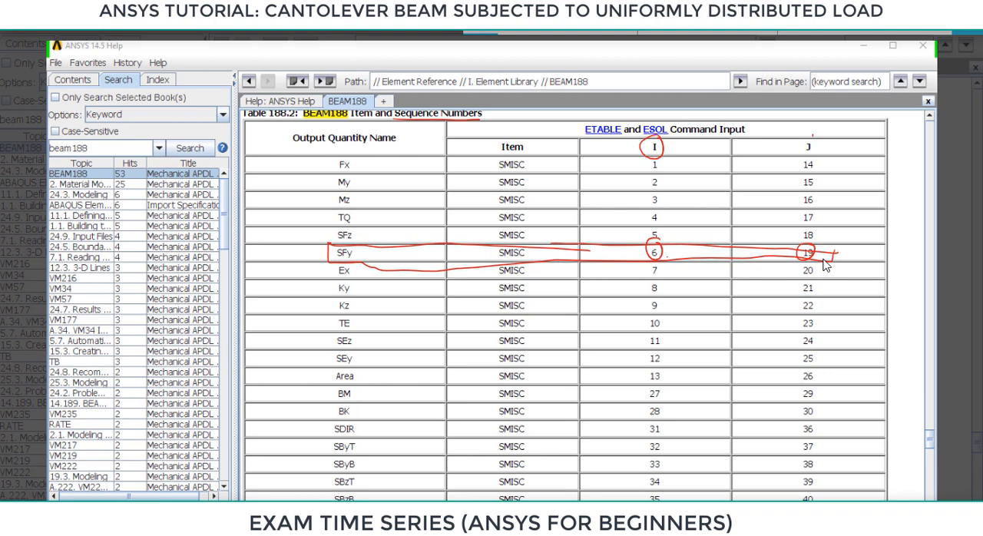
drag(812, 137, 817, 140)
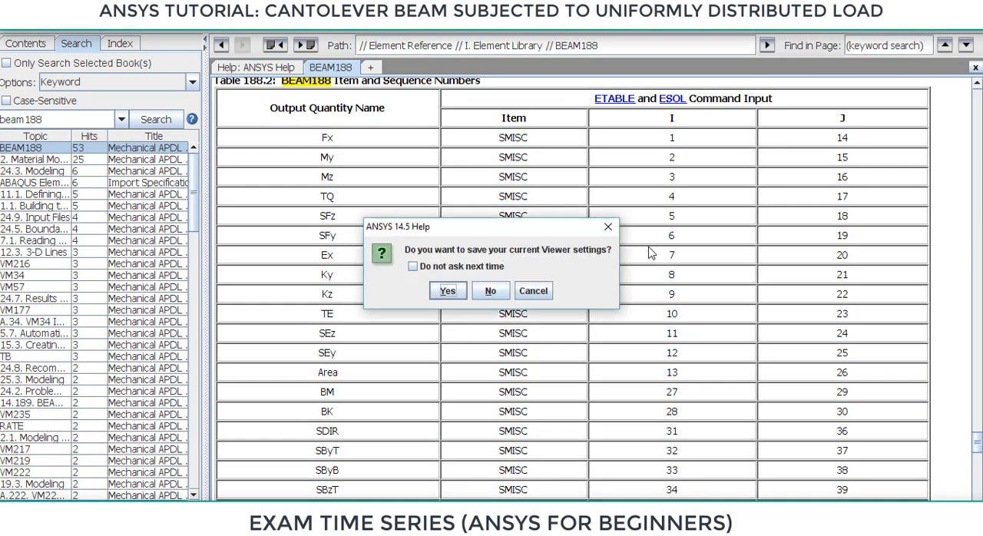
Close the help viewer with its settings saved and start a new element table item labelled sf2.
click(447, 289)
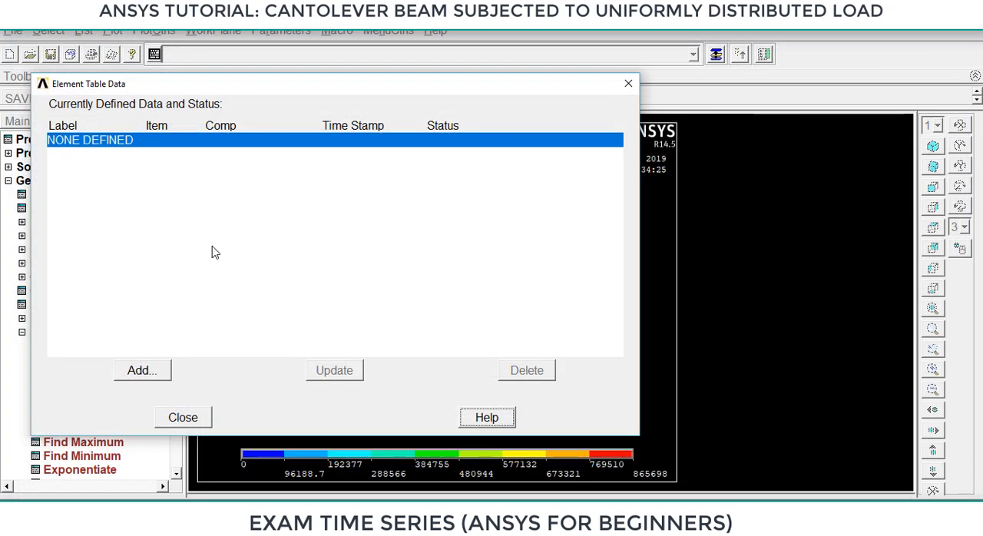
click(160, 371)
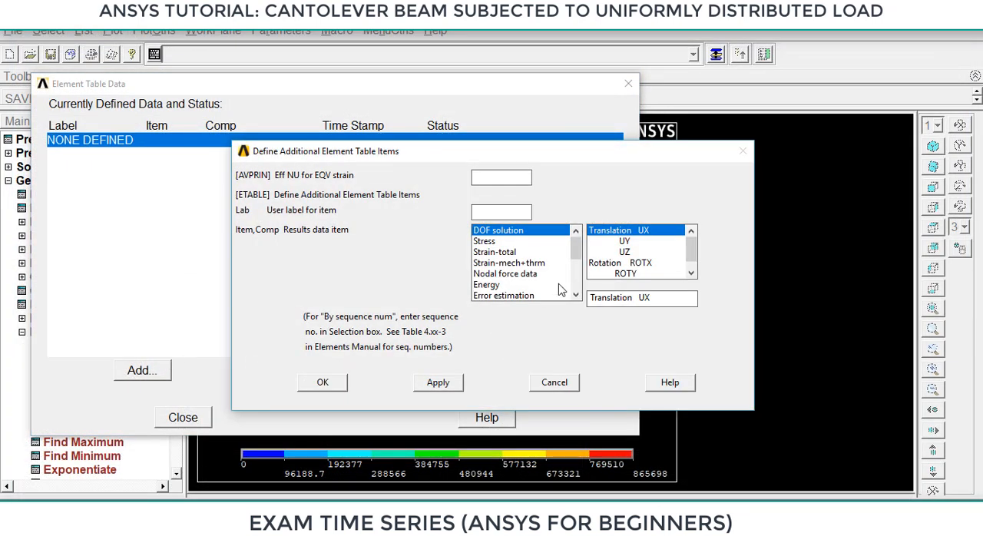
click(496, 178)
click(487, 209)
text(s)
key(BackSpace)
text(sg)
key(BackSpace)
text(fi)
click(575, 295)
click(575, 295)
click(576, 295)
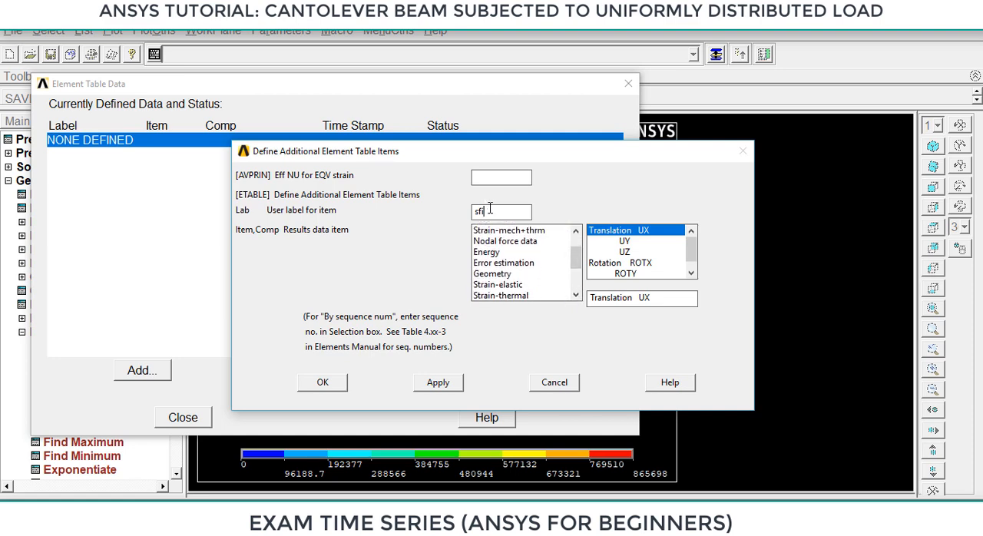
key(BackSpace)
text(2)
Define the sf2 item by sequence number as SMISC, 6 and apply it.
click(575, 295)
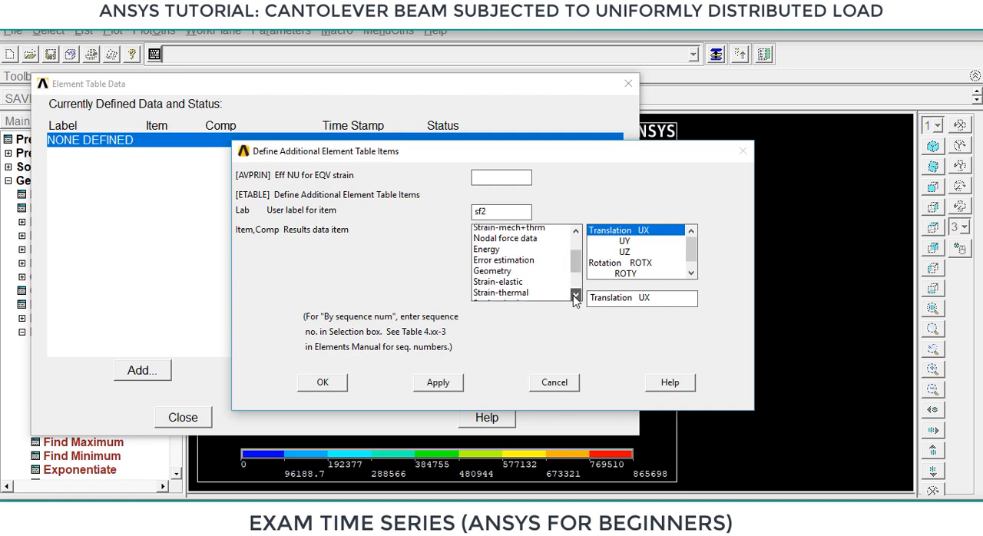
click(575, 295)
click(575, 295)
click(575, 295)
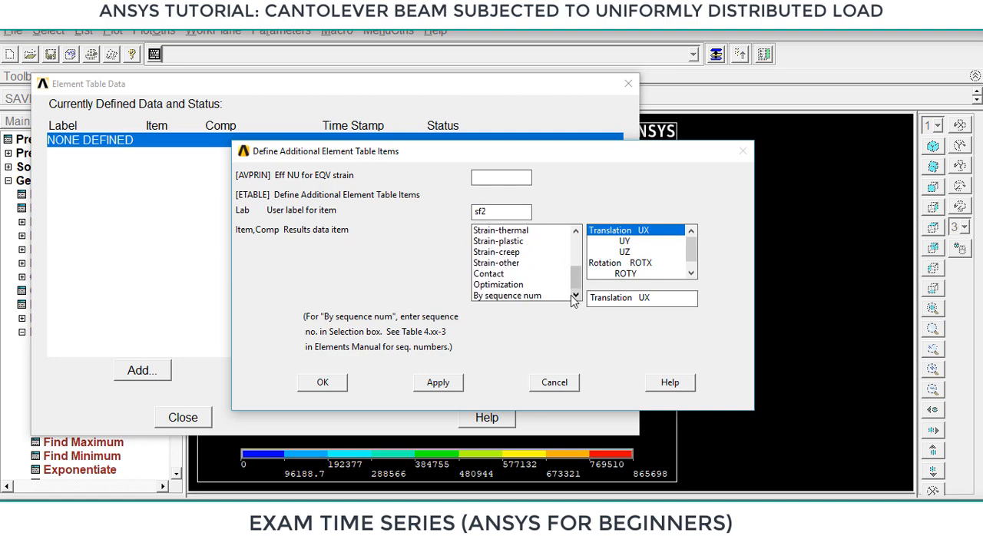
click(537, 297)
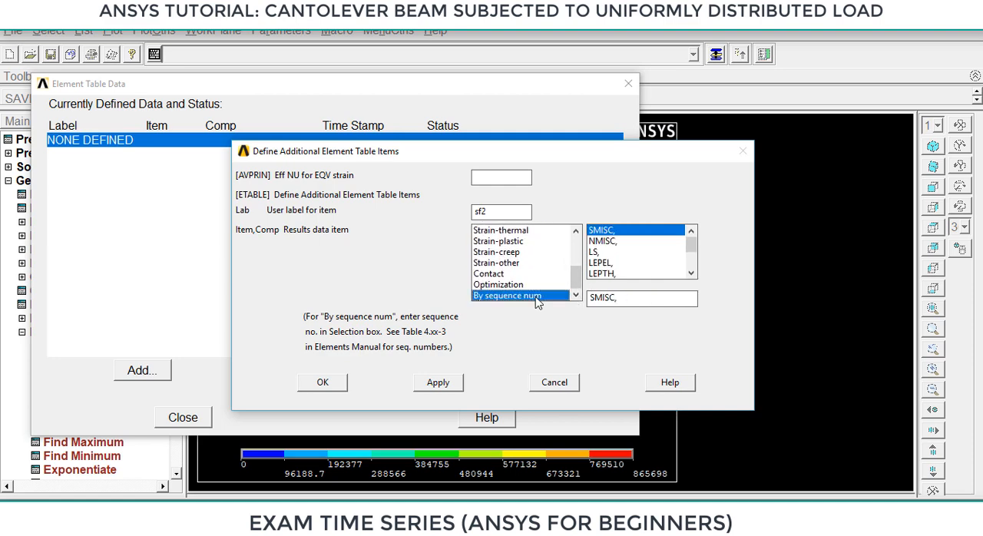
click(631, 299)
click(625, 302)
text(6)
click(447, 383)
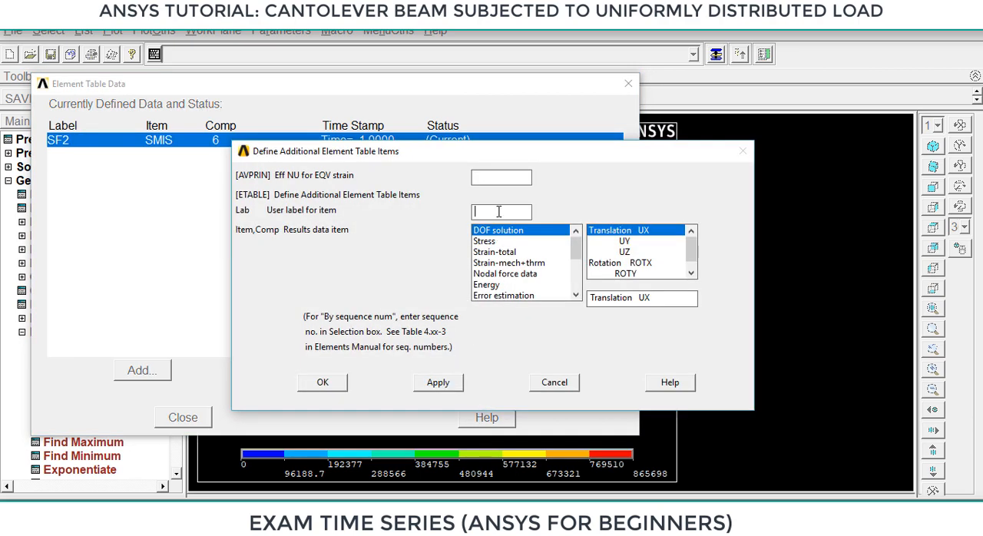
Add an element table item labelled sf3, defined by sequence number as SMISC, 19.
click(498, 212)
text(sf3)
click(580, 269)
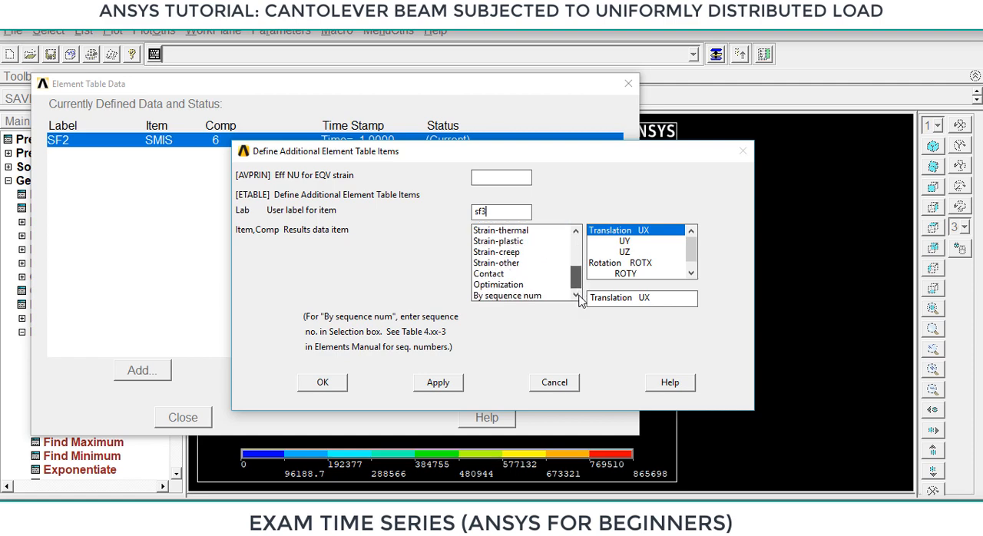
click(550, 297)
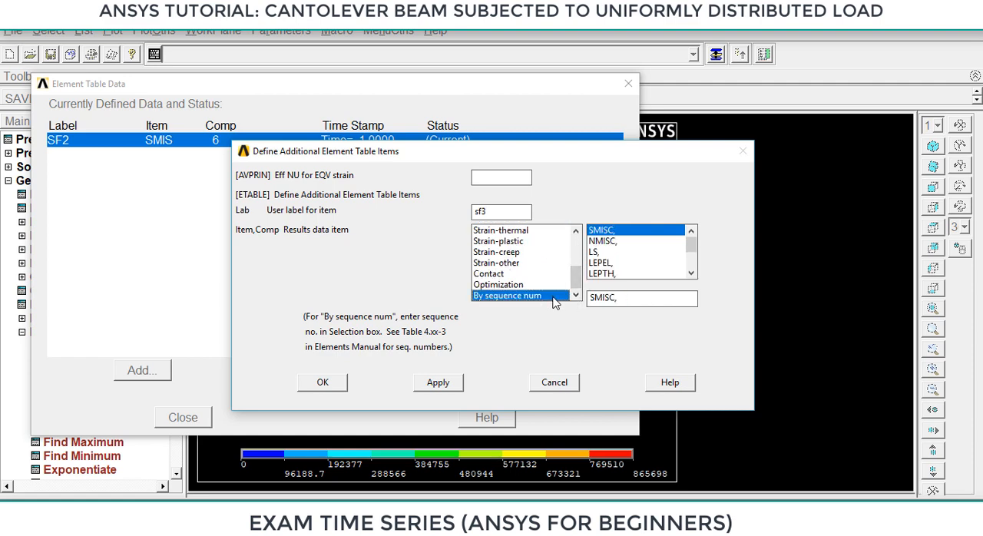
click(621, 298)
click(438, 381)
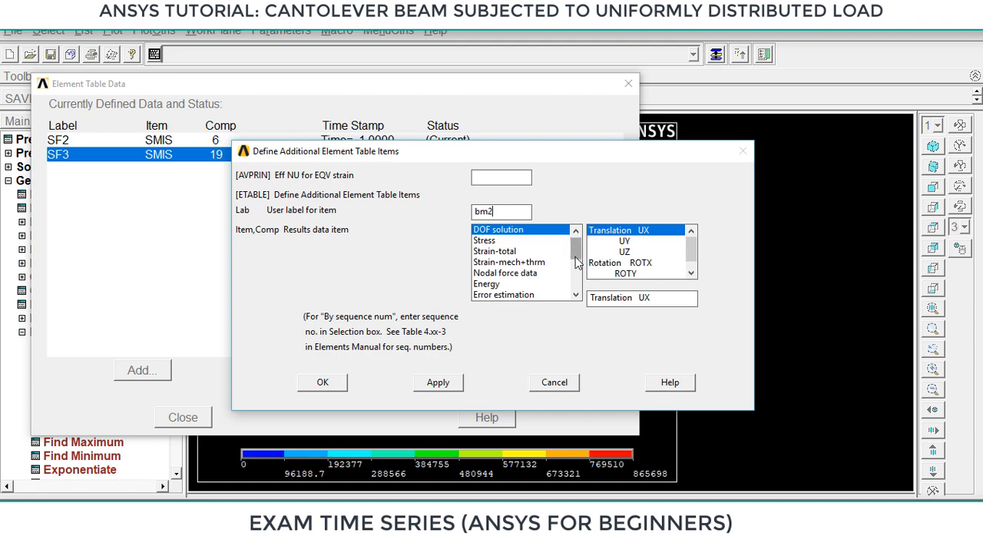
Add an element table item labelled bm2, defined by sequence number as SMISC, 3.
scroll(568, 246, down, 2)
click(545, 296)
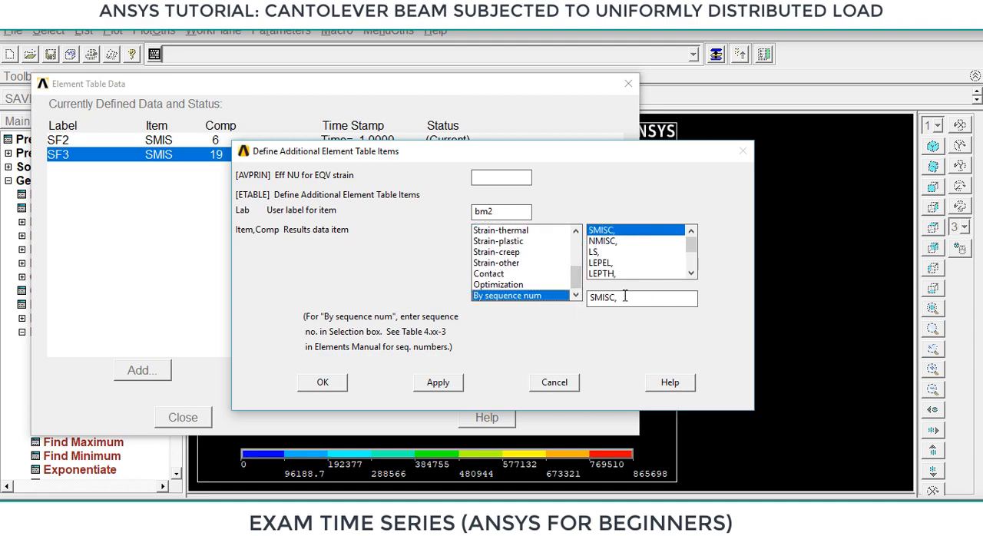
click(625, 297)
click(437, 382)
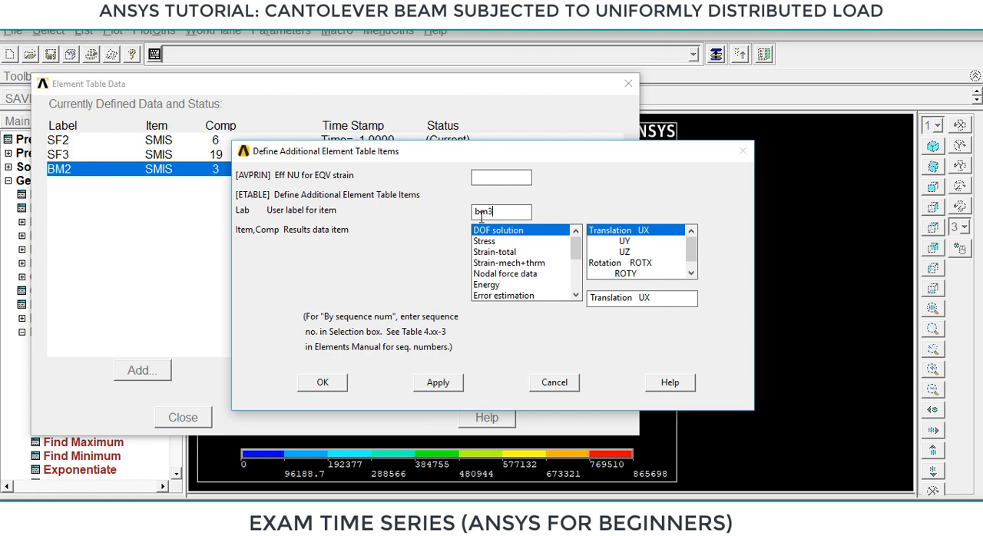
Add an element table item labelled bm3 by sequence number as SMISC,16 and close the element table data.
drag(577, 247, 577, 277)
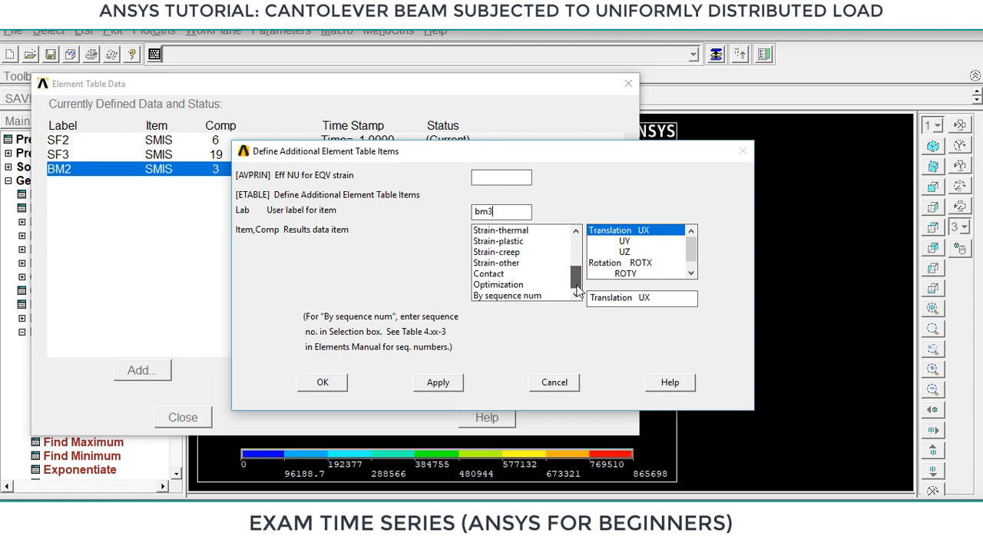
click(543, 296)
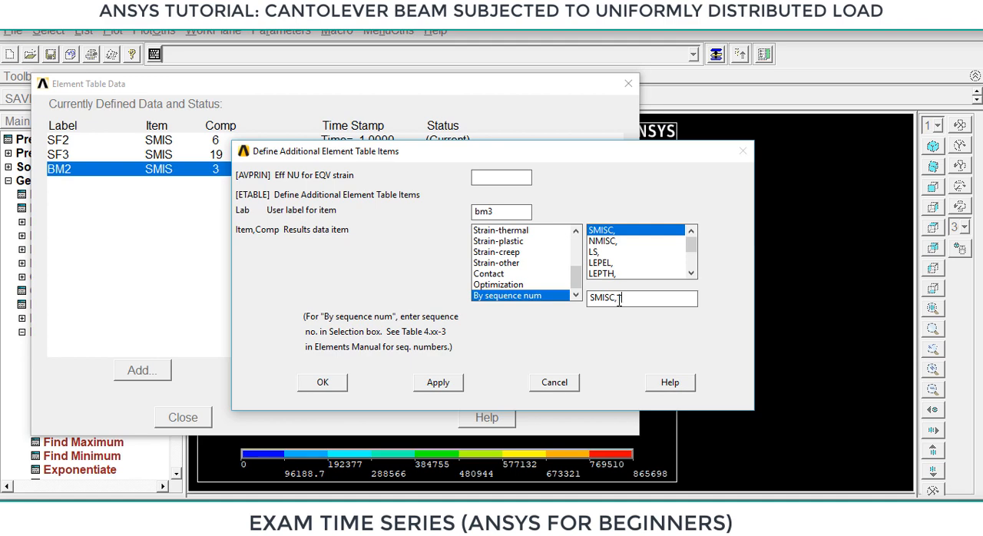
click(322, 383)
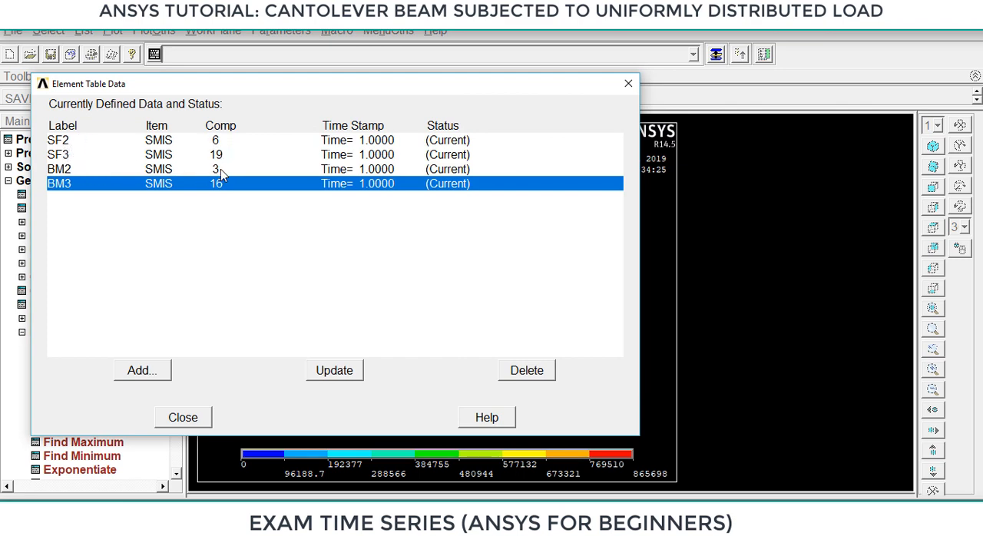
click(189, 417)
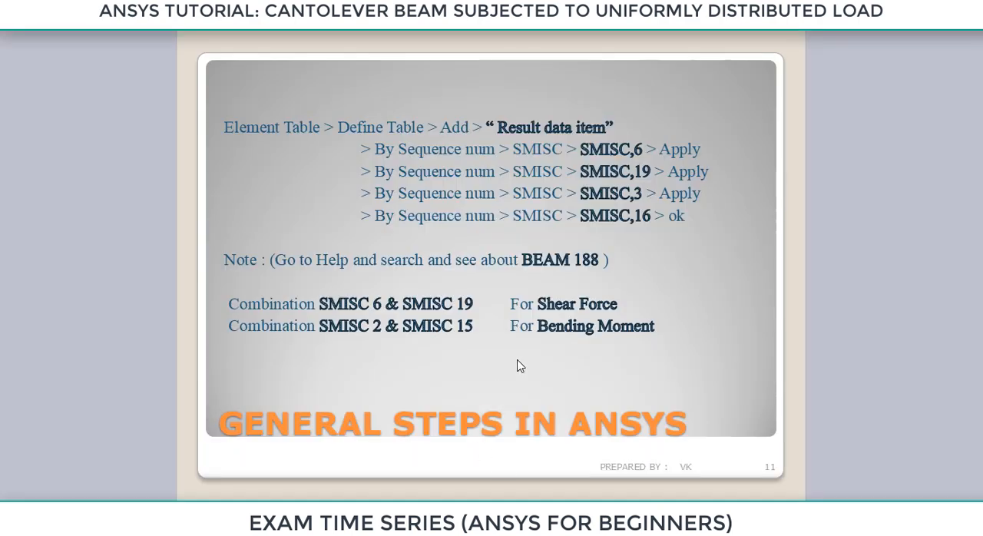
click(518, 361)
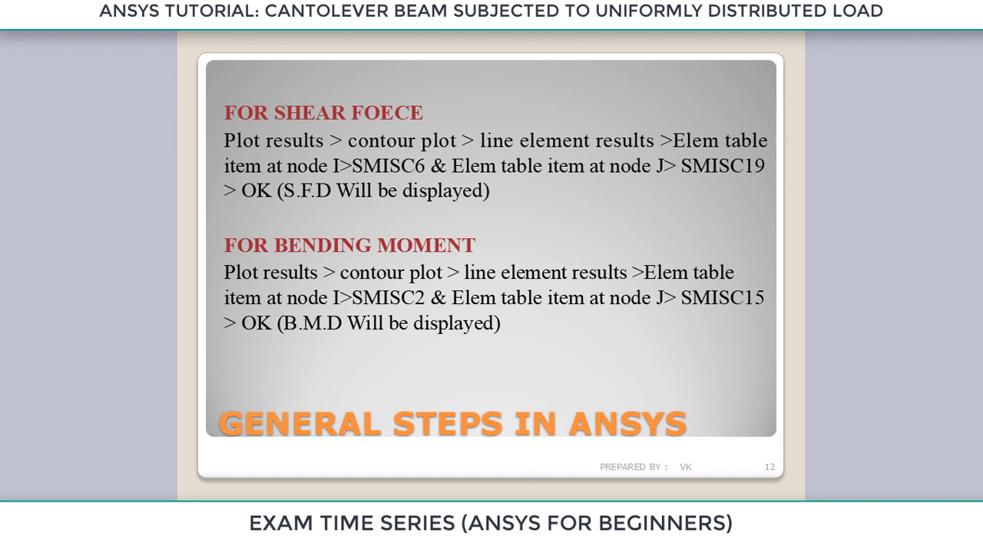
Switch back to ANSYS and plot the shear force diagram as line element results, with SF2 at node I and SF3 at node J.
mouse_move(690, 516)
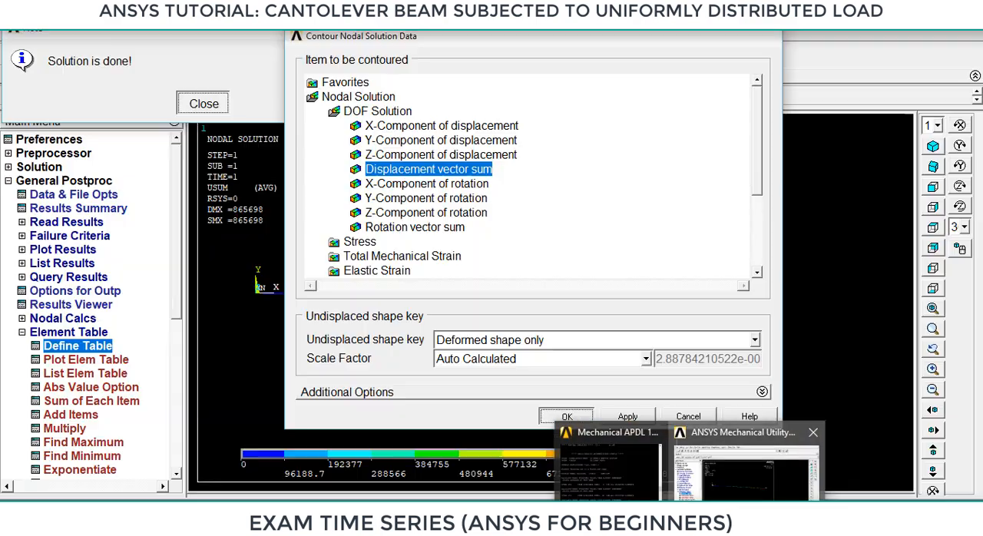
click(751, 463)
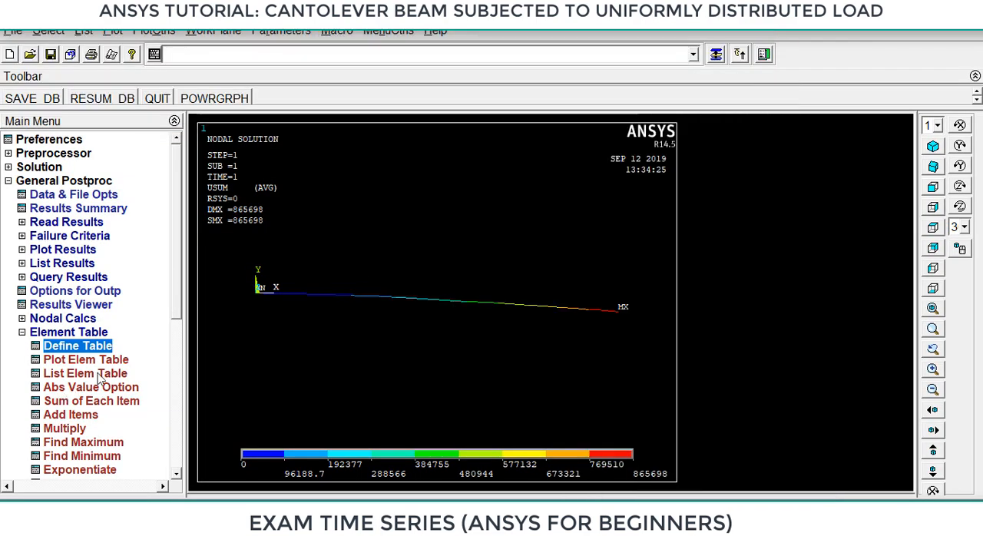
click(65, 250)
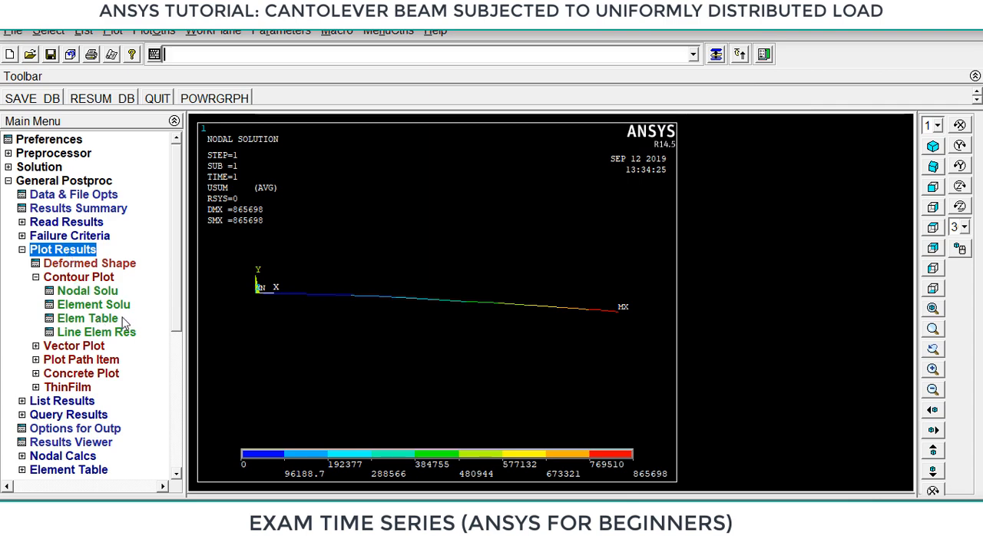
click(96, 332)
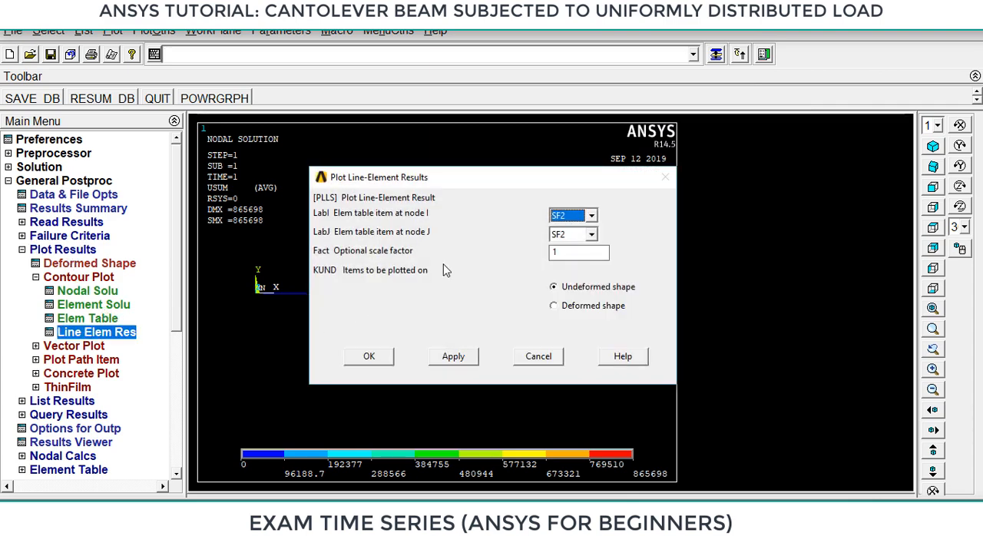
click(591, 235)
click(570, 257)
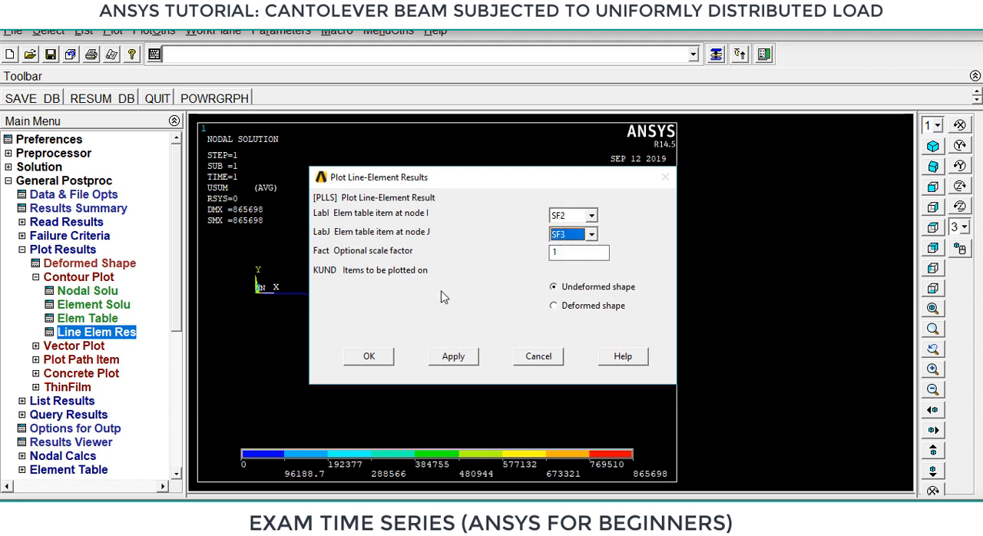
click(372, 359)
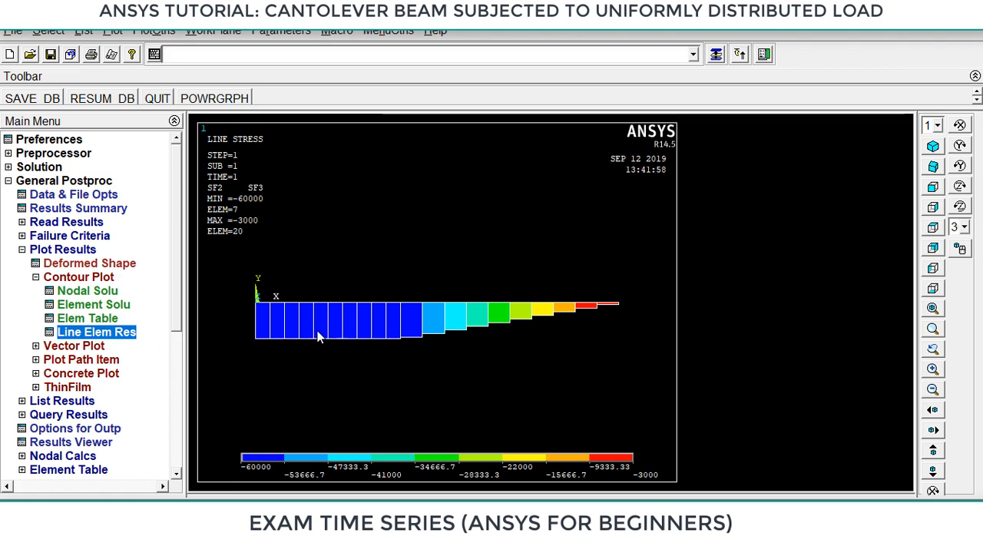
Plot the bending moment diagram as line element results, using BM2 at node I and BM3 at node J.
click(96, 335)
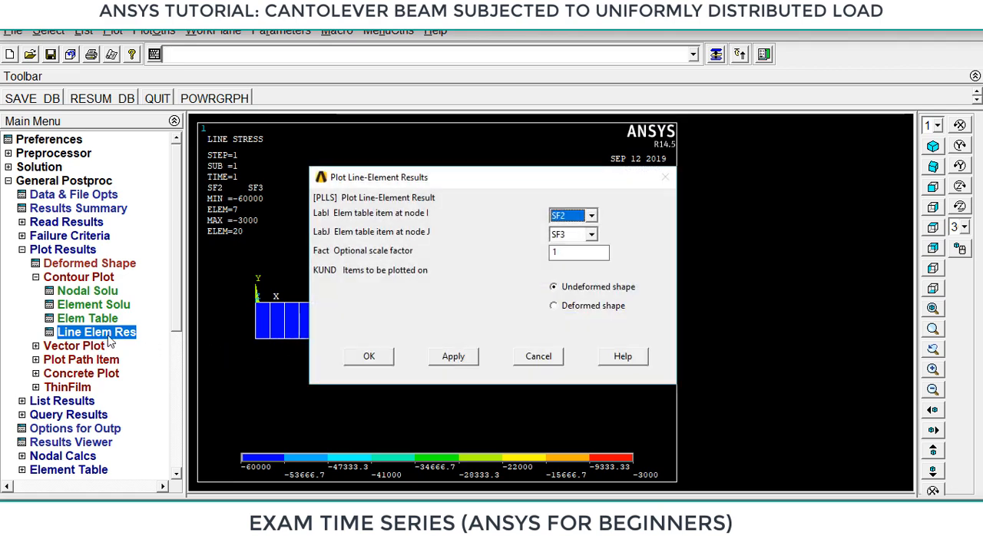
click(593, 216)
click(568, 254)
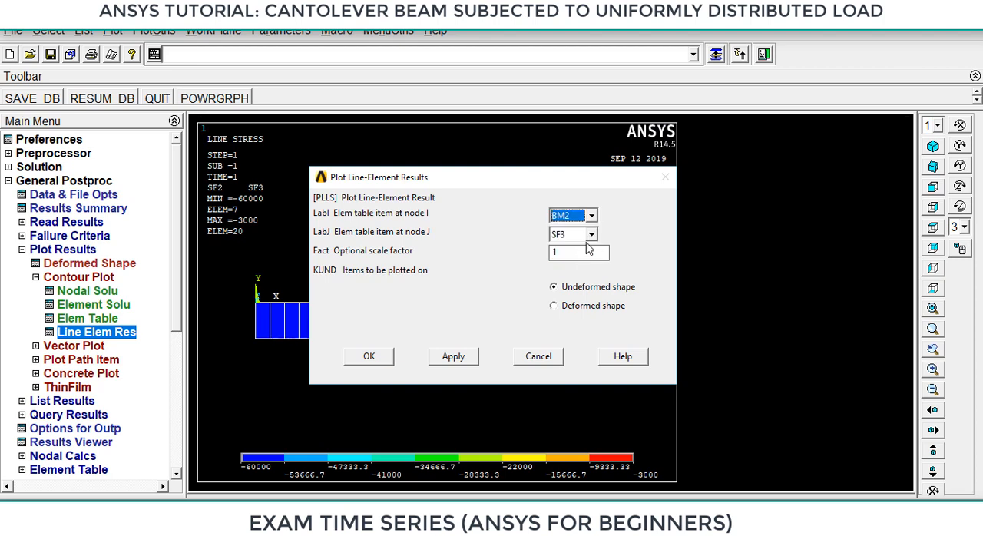
click(592, 235)
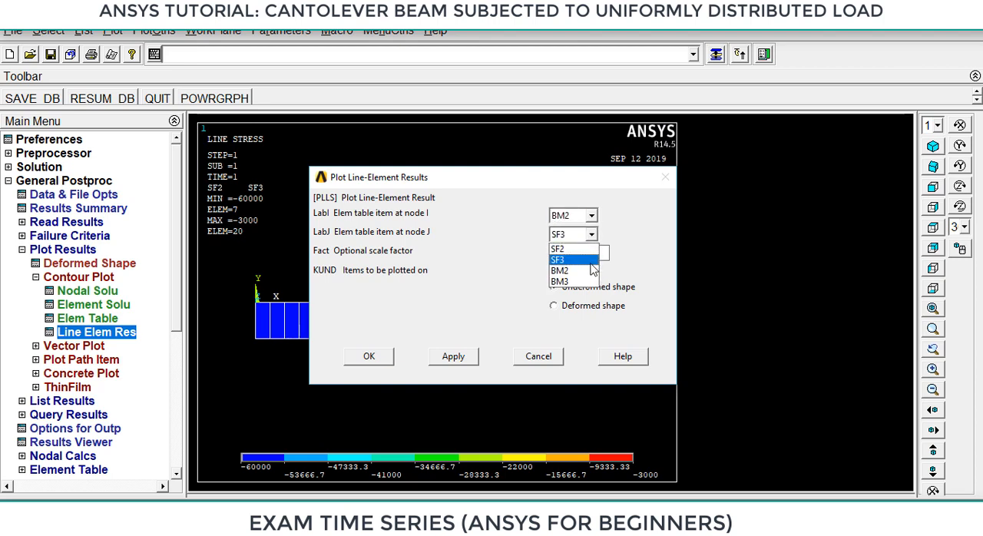
click(562, 281)
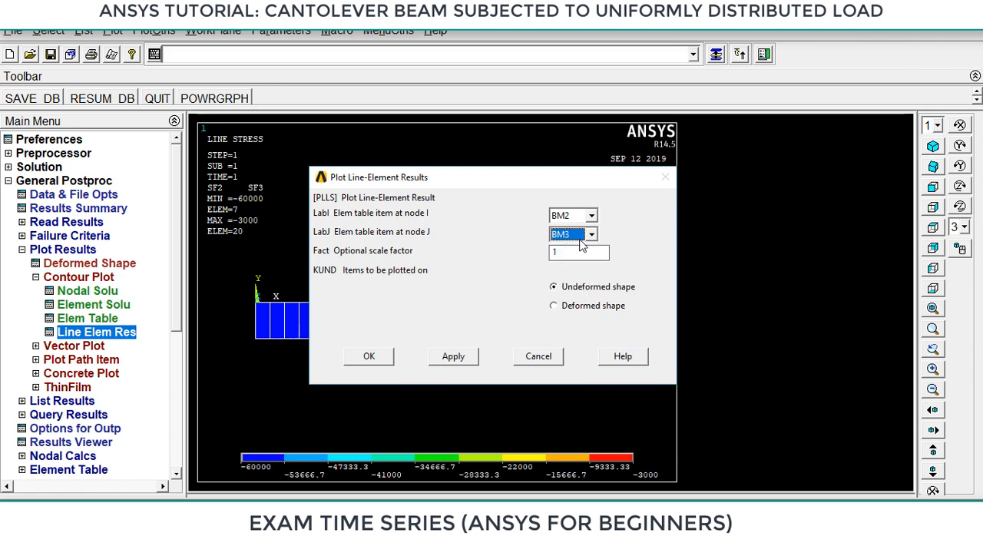
click(371, 355)
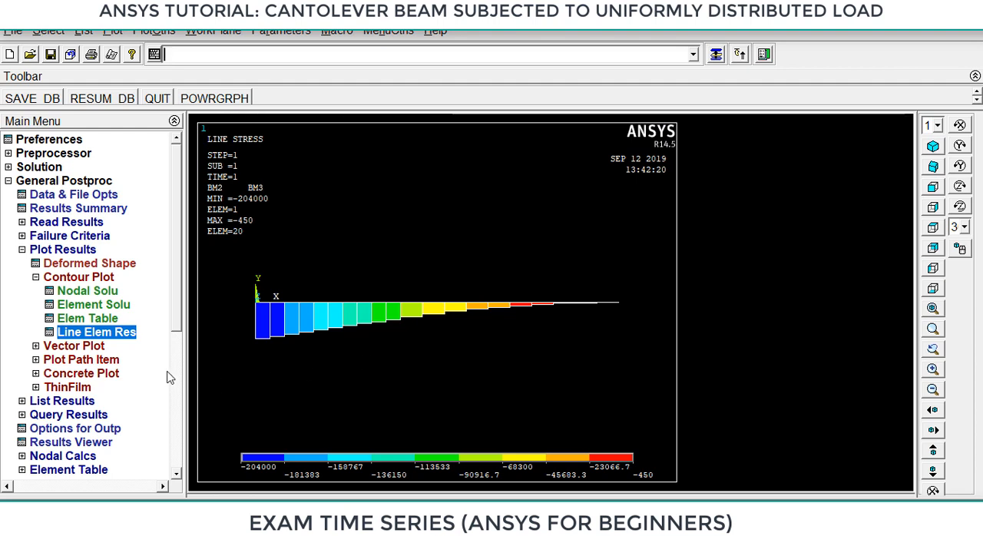
Plot the beam's deformed shape together with its undeformed edge.
double_click(47, 276)
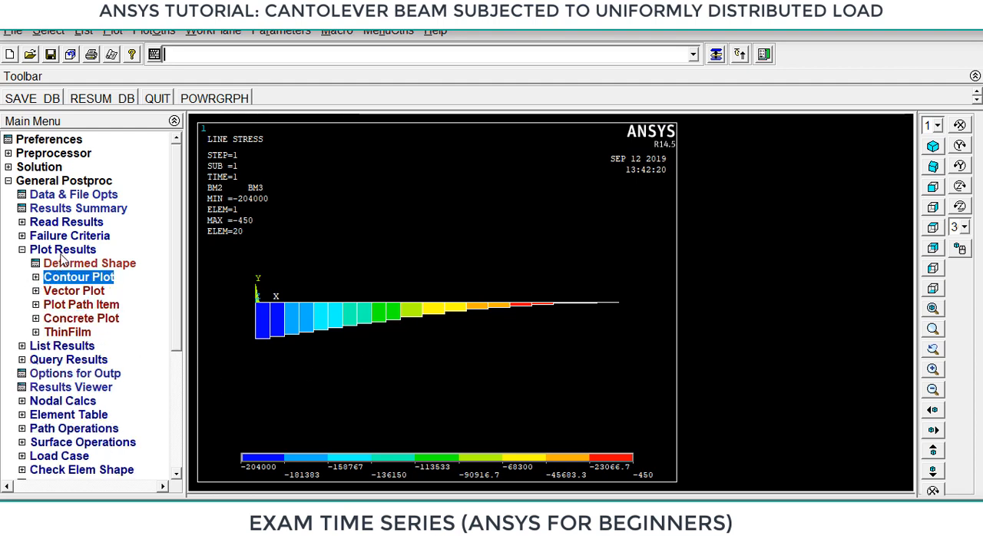
click(77, 264)
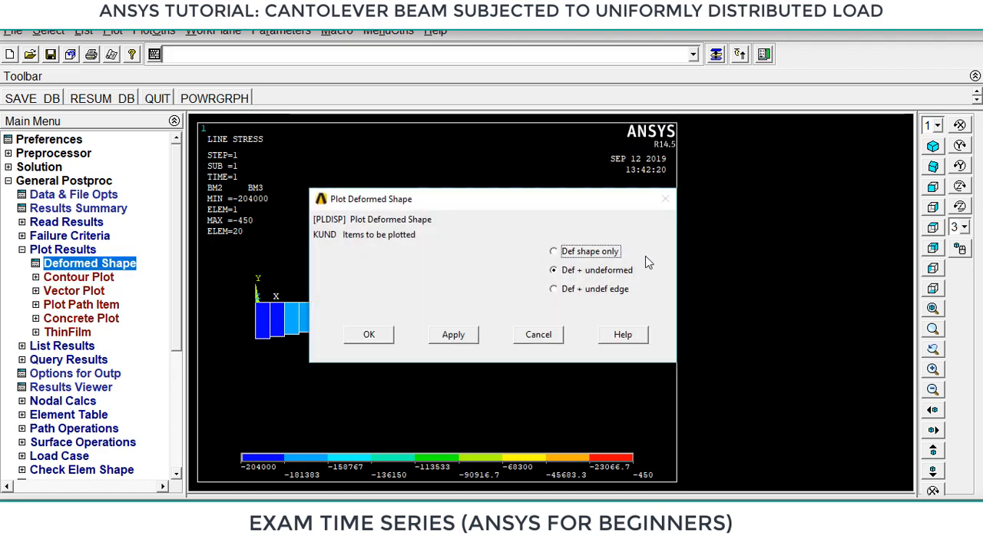
click(591, 289)
click(369, 334)
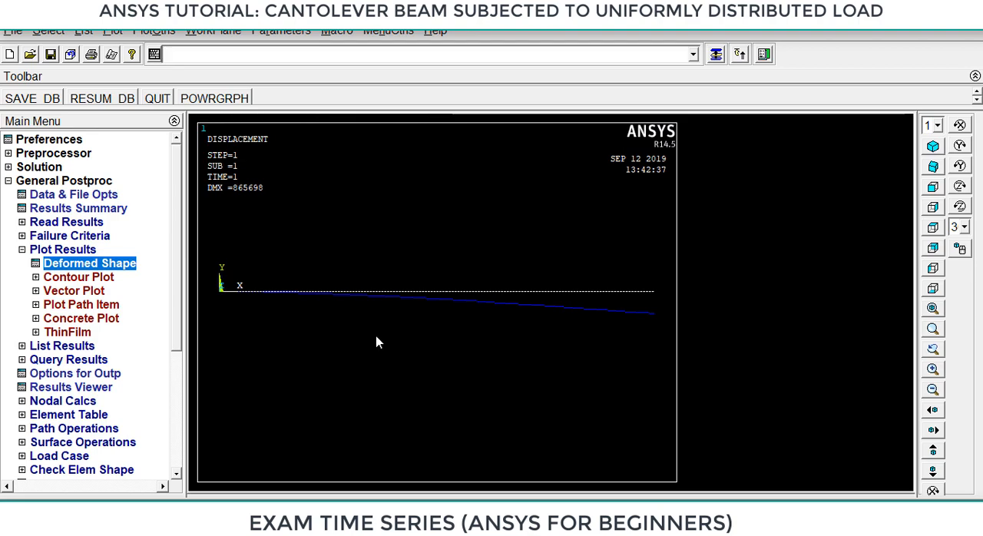
Animate the beam's deformed shape together with its undeformed shape, using 10 frames and a 0.5 second delay.
click(155, 30)
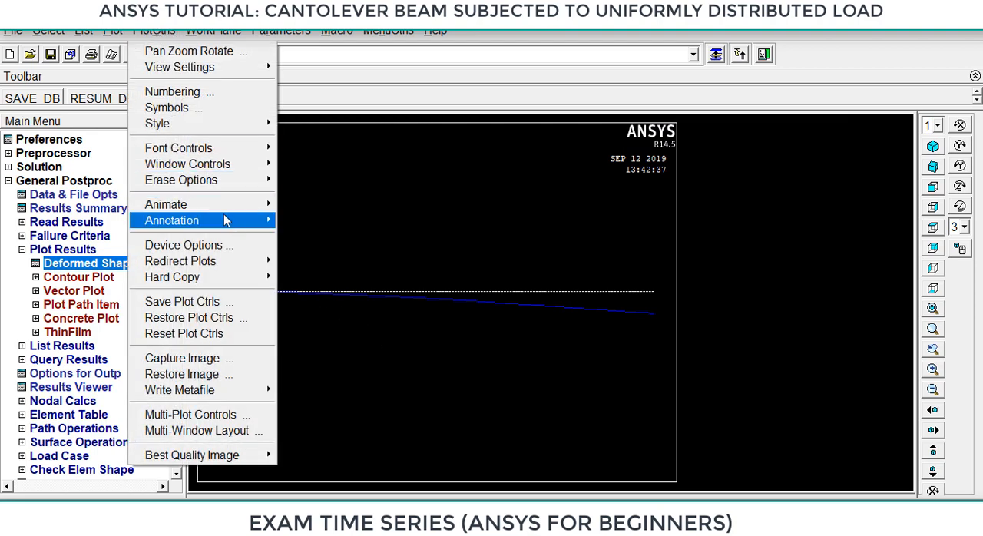
mouse_move(215, 207)
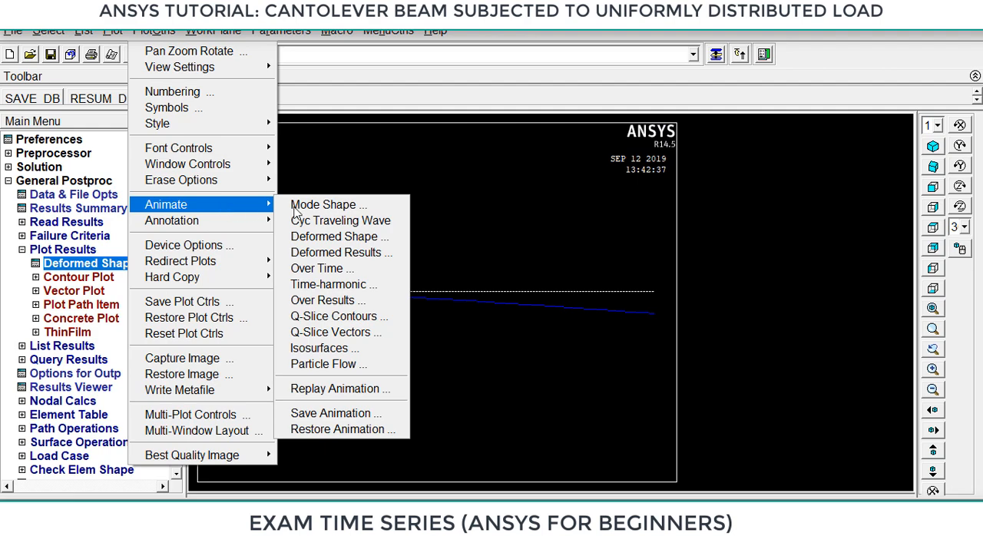
click(368, 239)
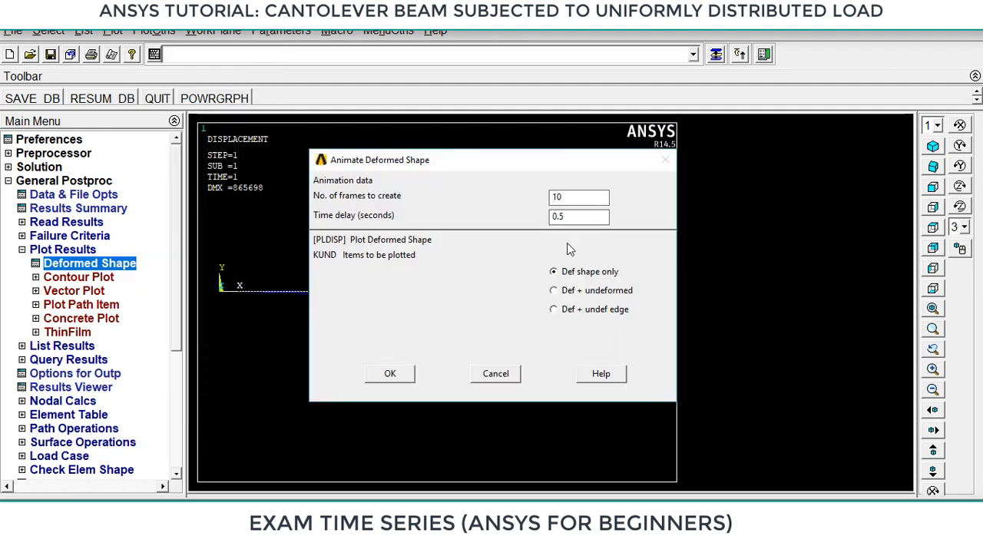
click(567, 293)
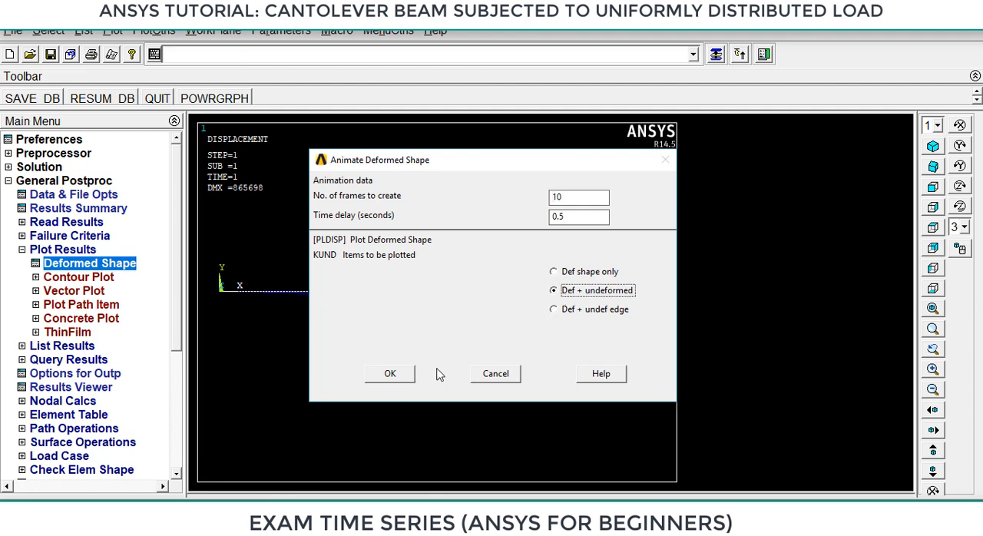
click(390, 374)
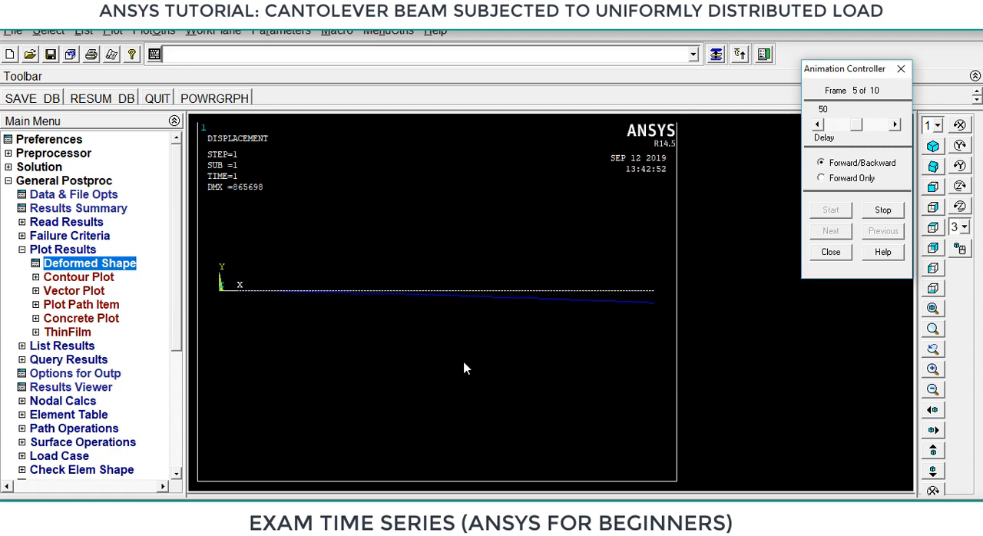
Close the Animation Controller to end the beam animation, and dismiss the size and shape settings without applying them.
click(154, 31)
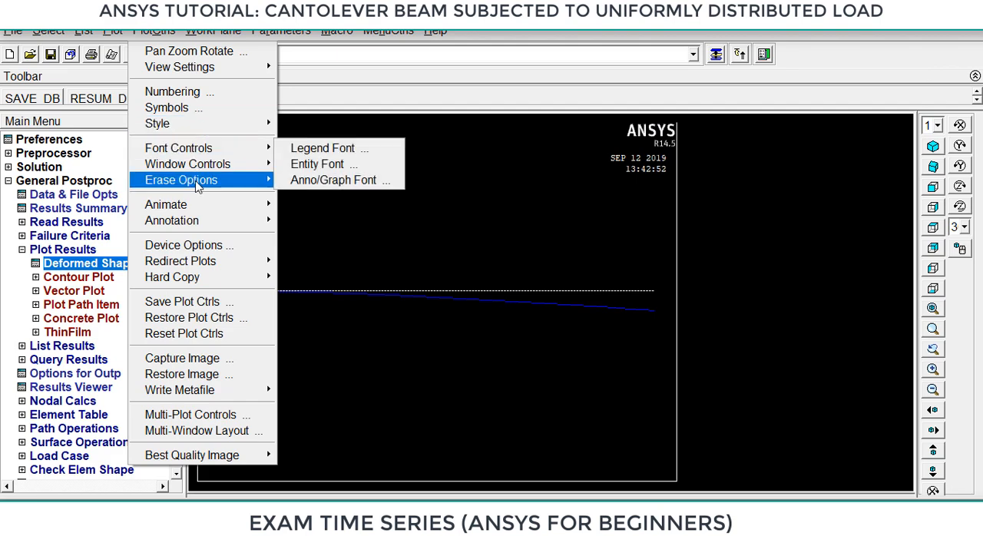
mouse_move(209, 123)
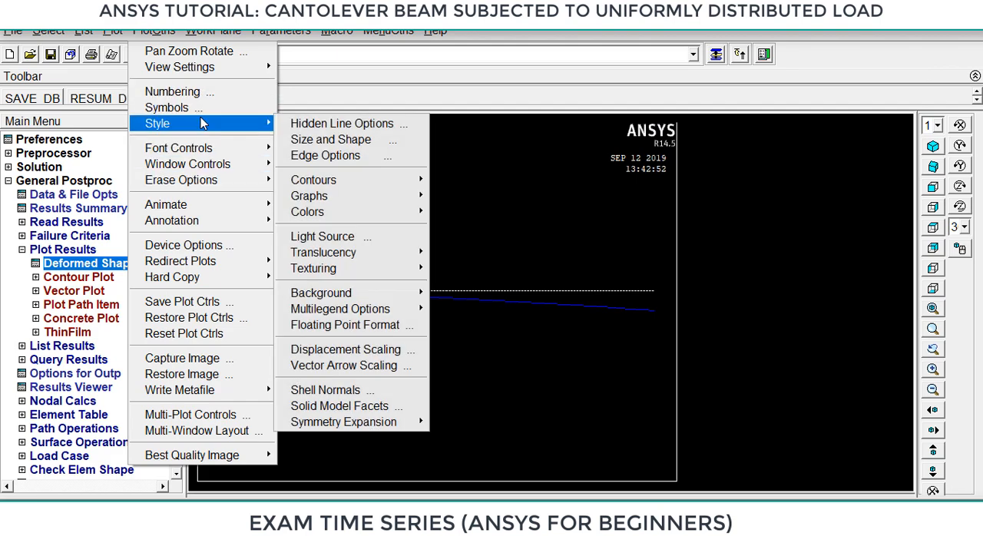
click(326, 140)
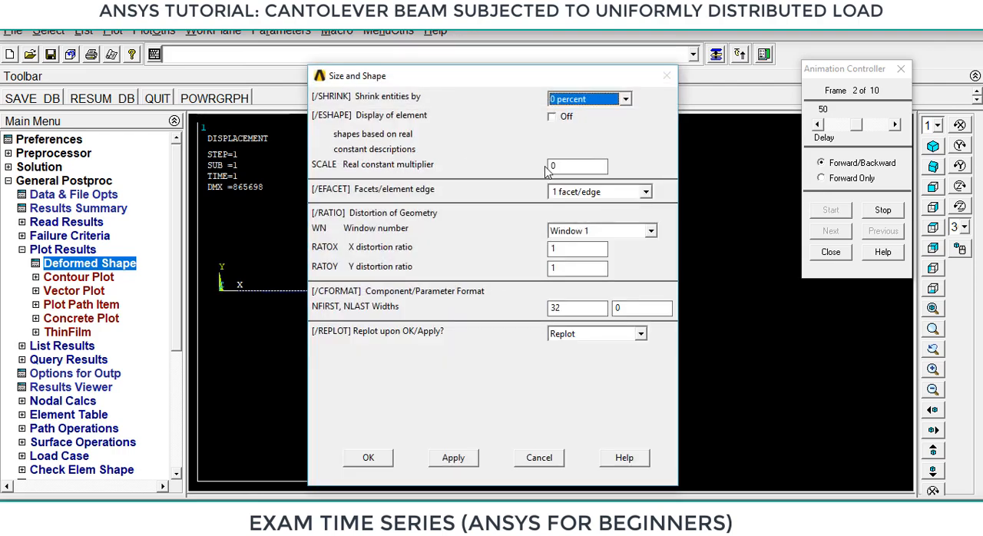
click(831, 252)
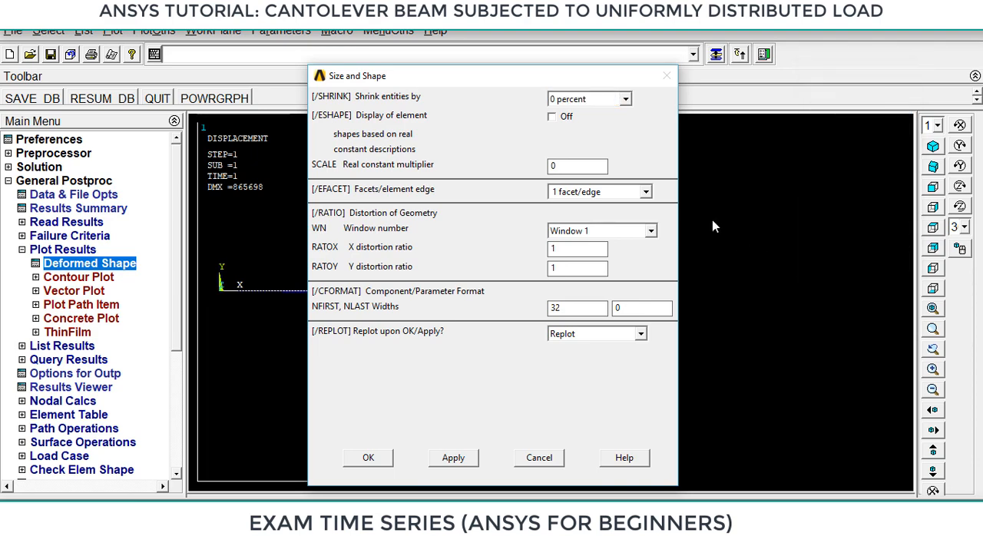
click(538, 457)
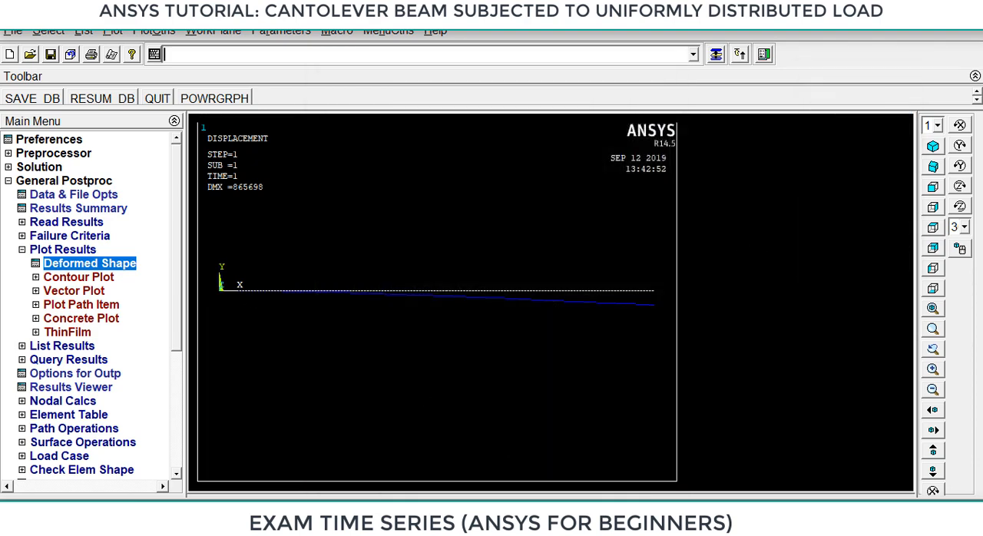
Turn on the display of element shapes based on real constant descriptions and show the deformed beam in isometric view.
click(154, 30)
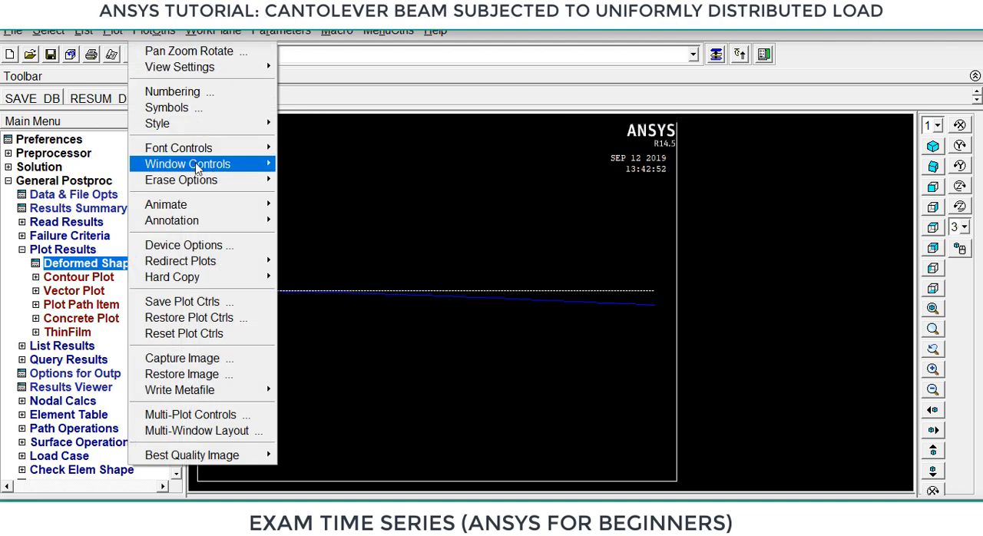
mouse_move(214, 128)
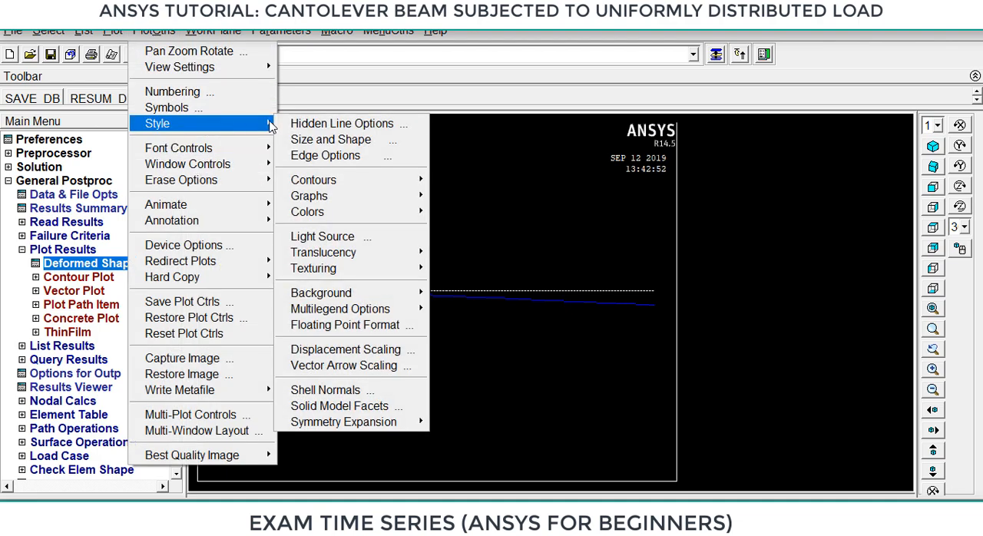
click(331, 140)
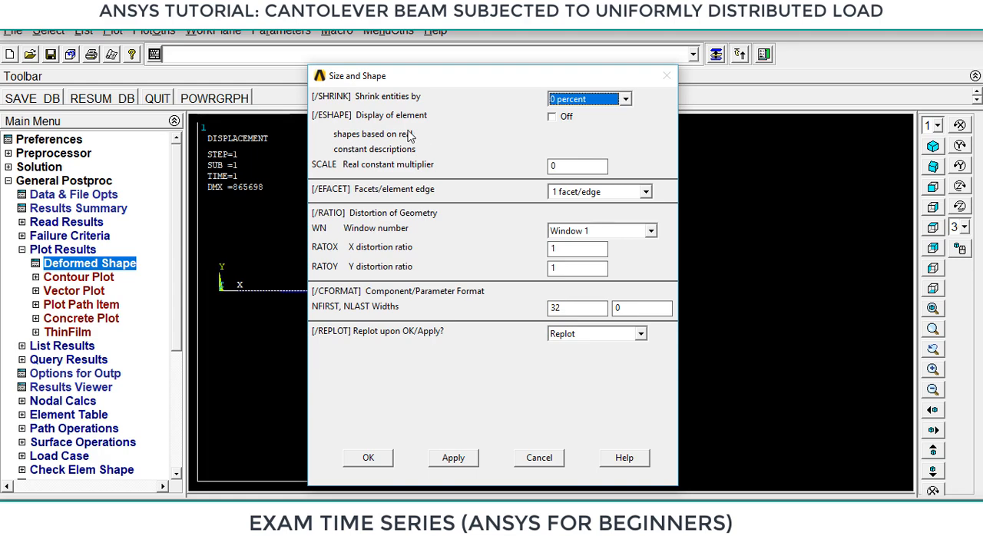
click(552, 117)
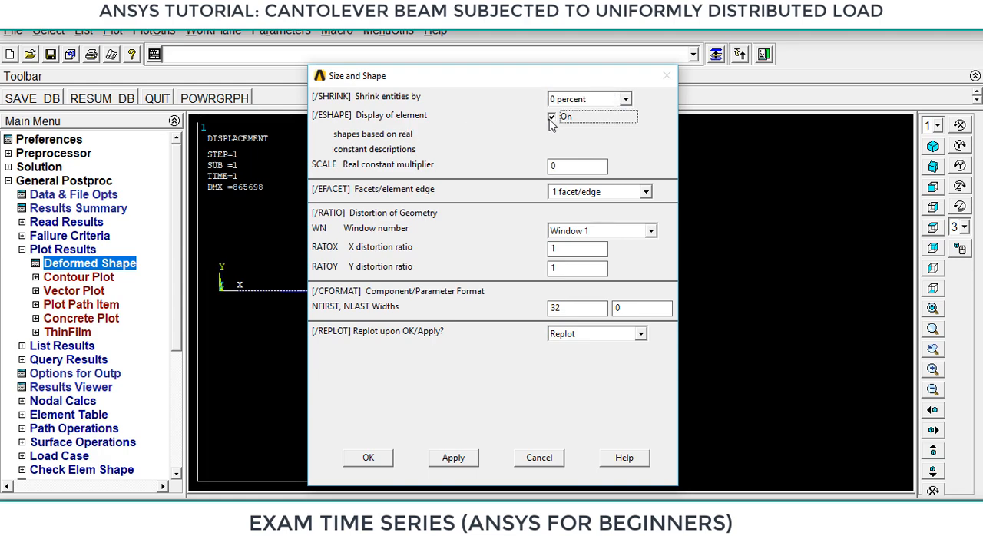
click(369, 459)
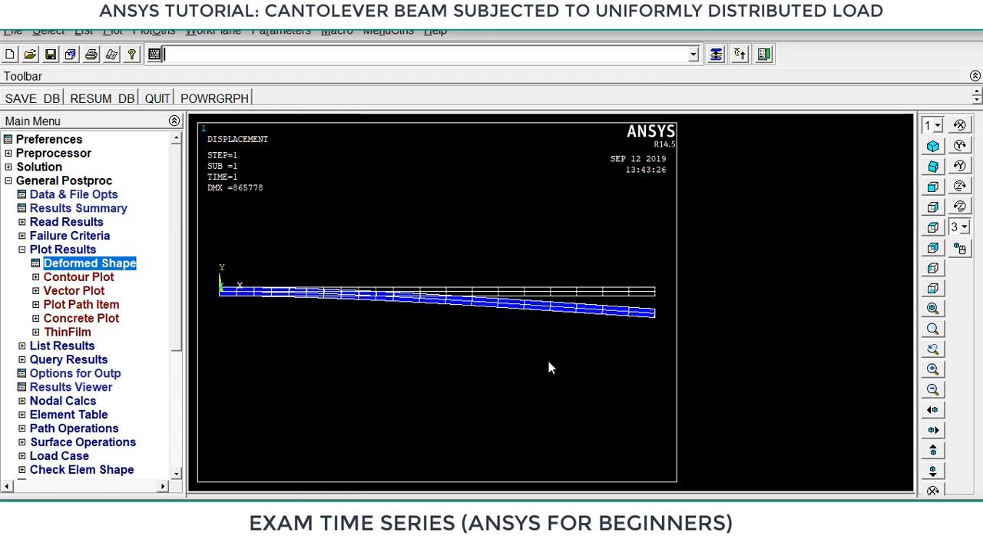
click(933, 147)
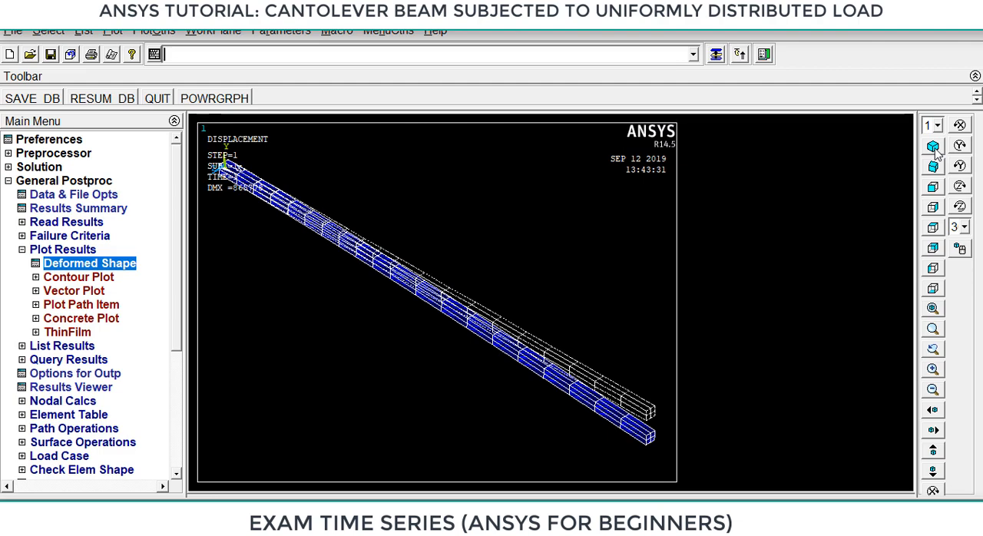